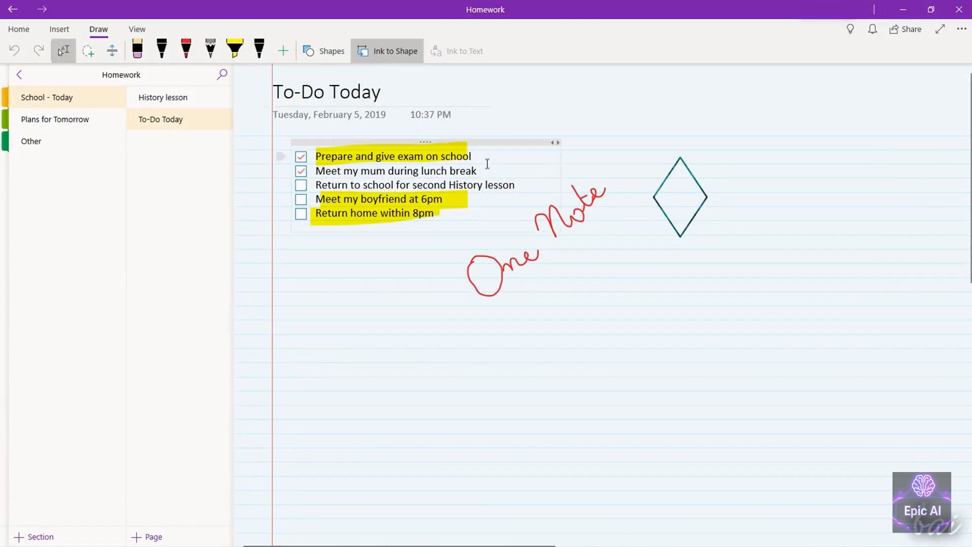
Try ticking and unticking the checkboxes of the last three tasks in the To-Do Today list.
click(301, 185)
click(300, 199)
click(300, 200)
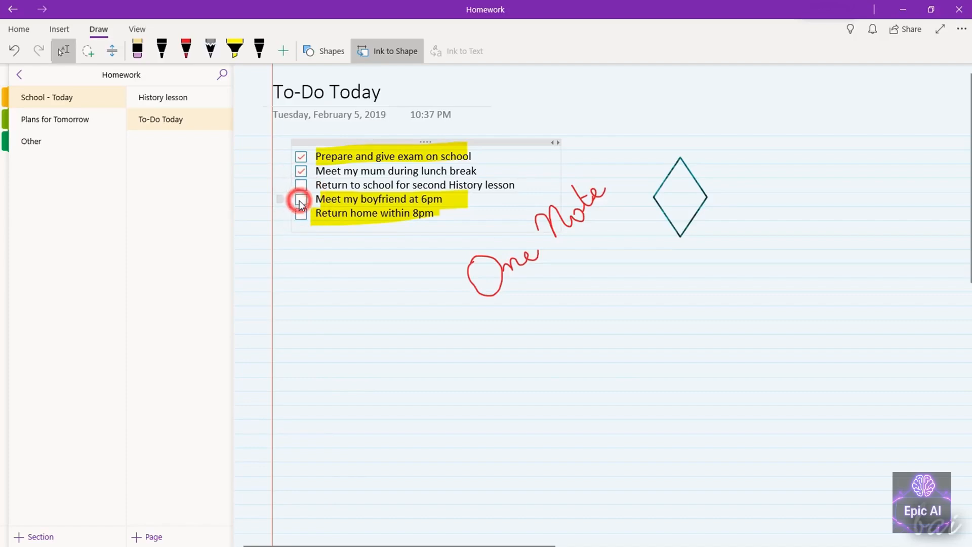
click(300, 214)
click(299, 215)
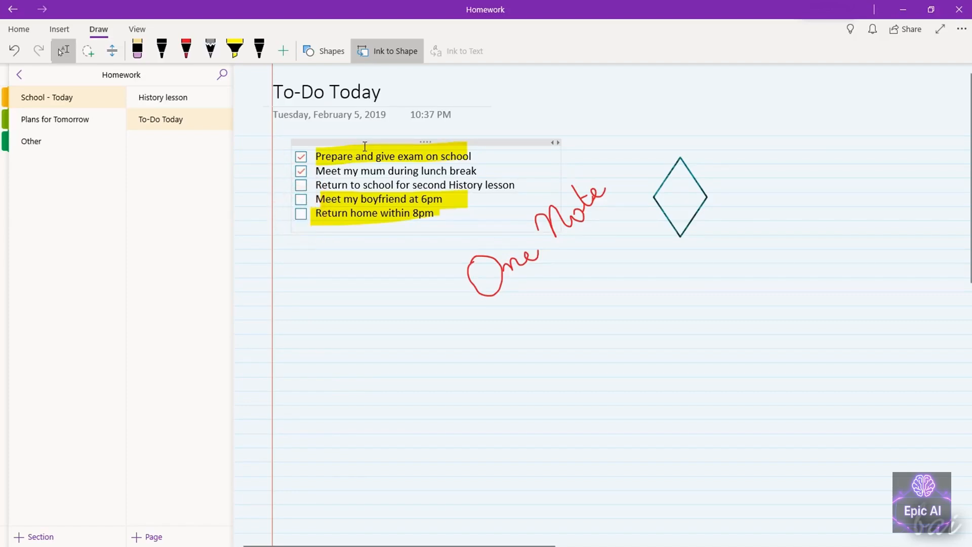
Open the History lesson page and examine its Industrial Revolution text, factory picture and population growth table.
click(180, 101)
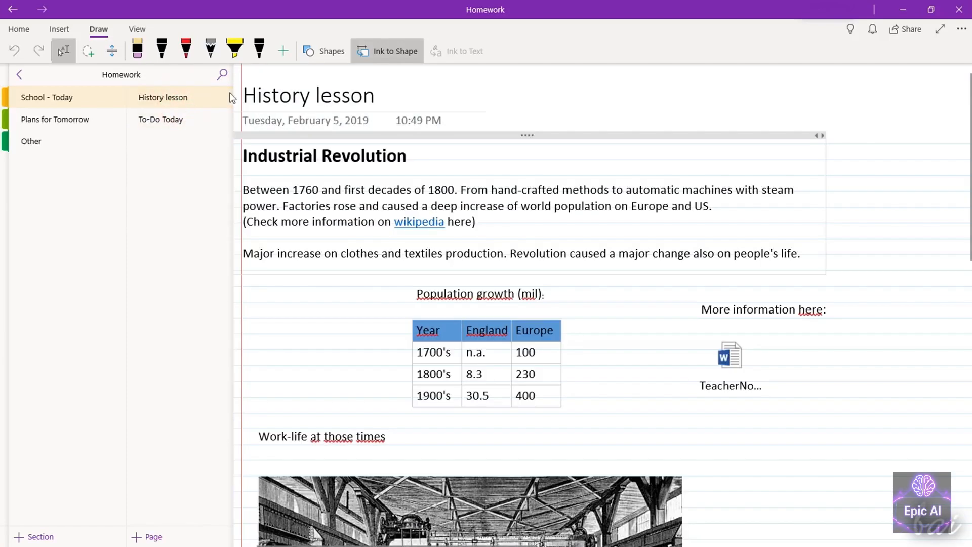
scroll(617, 164, down, 10)
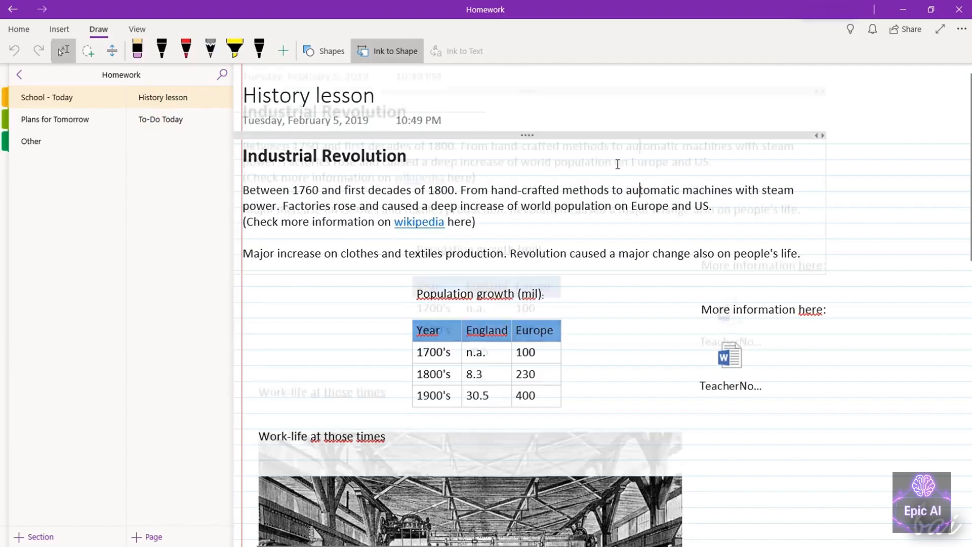
scroll(618, 164, up, 10)
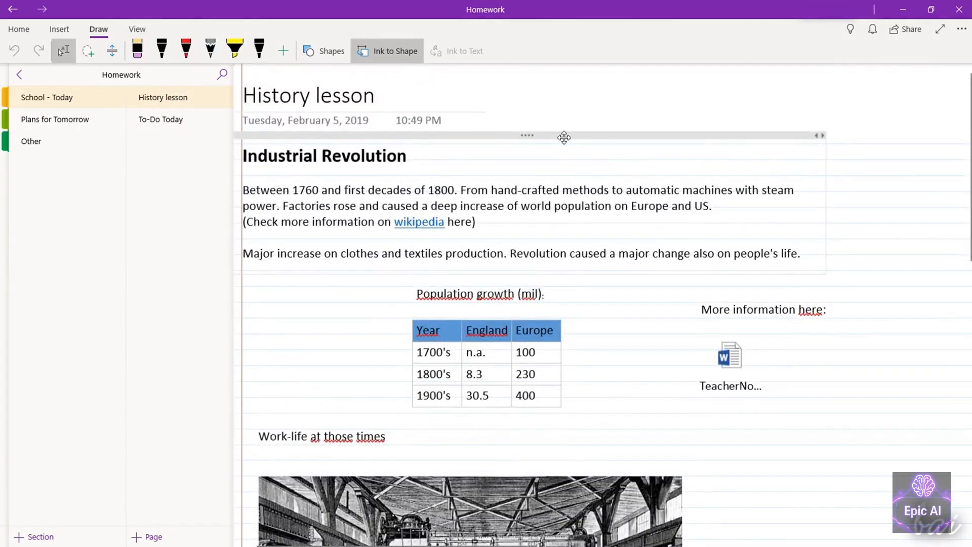
click(344, 193)
drag(299, 192, 563, 221)
click(580, 200)
click(467, 256)
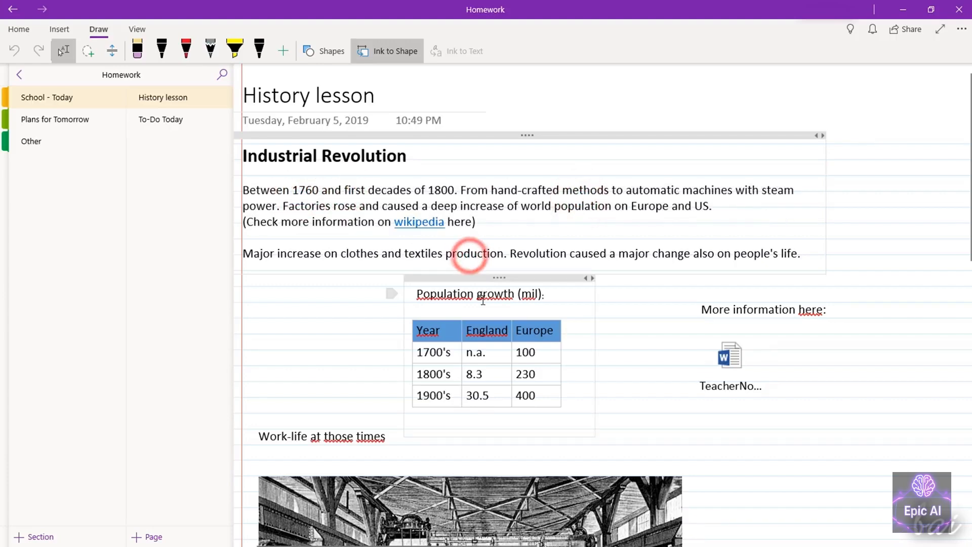
click(479, 294)
drag(439, 362, 529, 389)
click(490, 374)
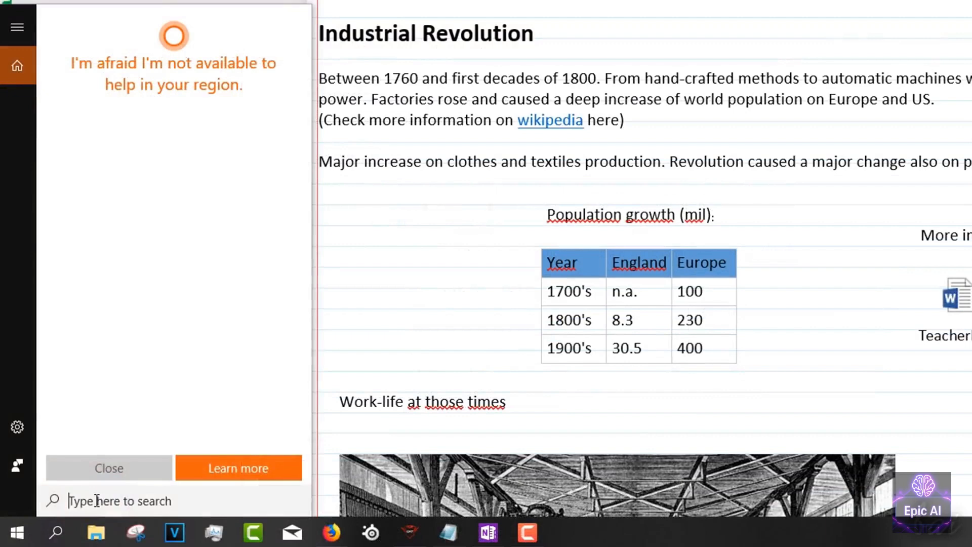
Search Windows for onenote and look through the Microsoft OneNote description and ratings on the Mac App Store page.
text(onenote)
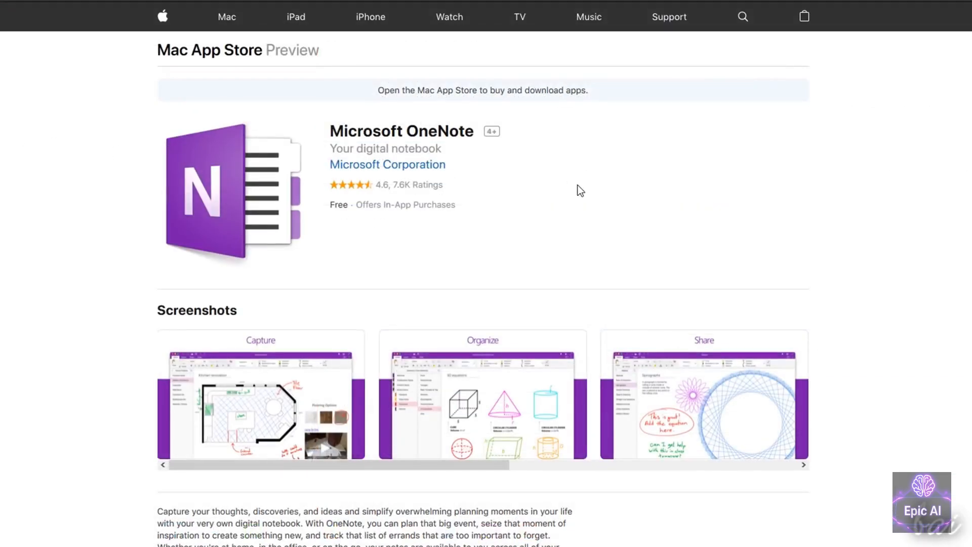
scroll(581, 190, down, 5)
scroll(702, 383, down, 10)
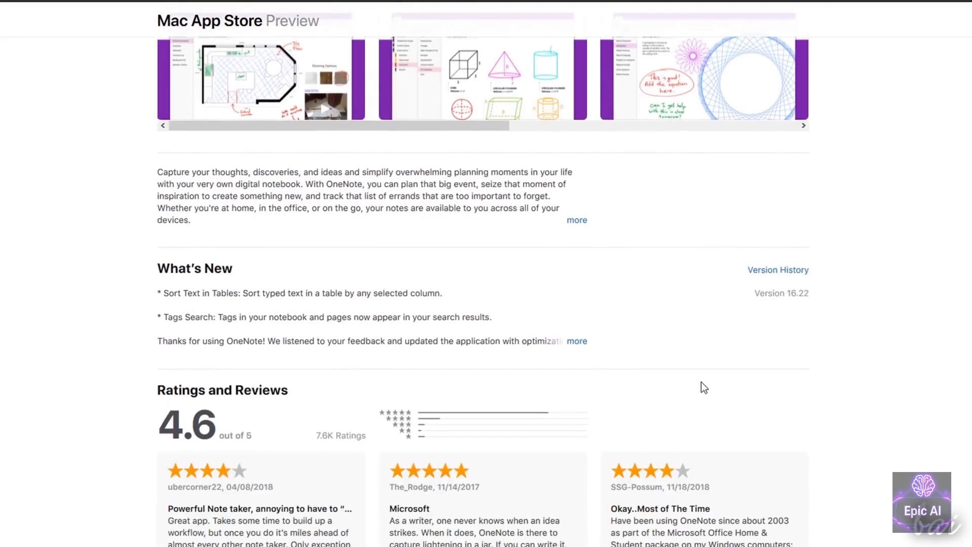
scroll(701, 381, up, 6)
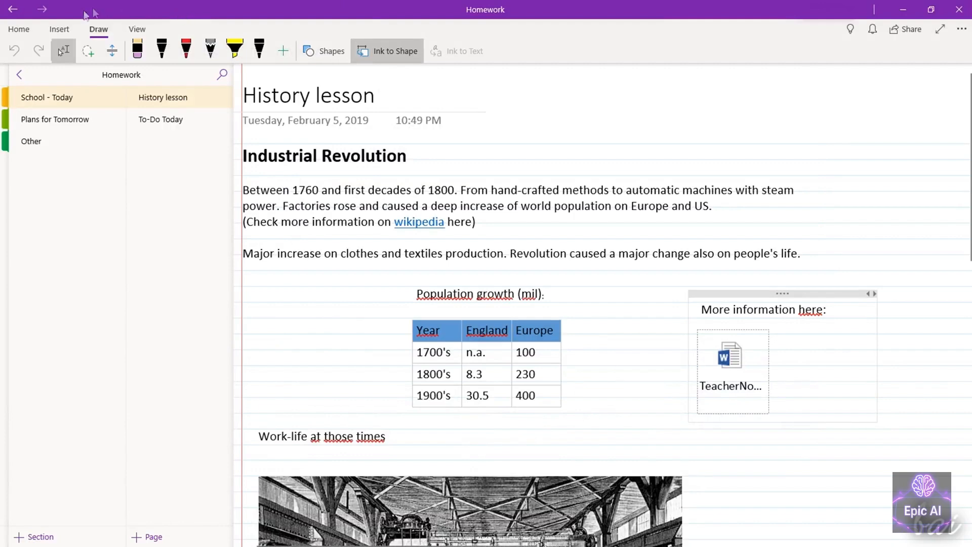
Review the available insertion, drawing and view commands, and return to the text formatting commands.
click(17, 30)
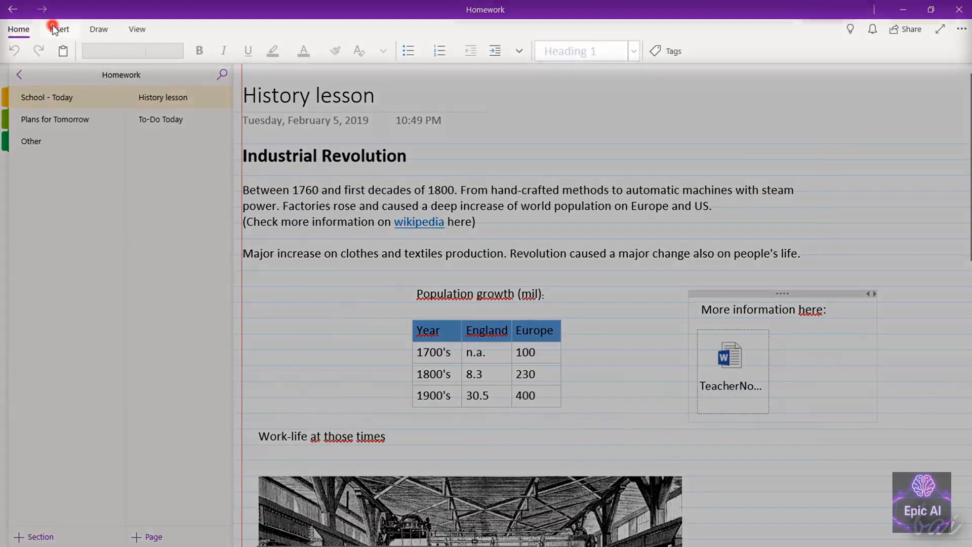
click(58, 29)
click(100, 29)
click(137, 28)
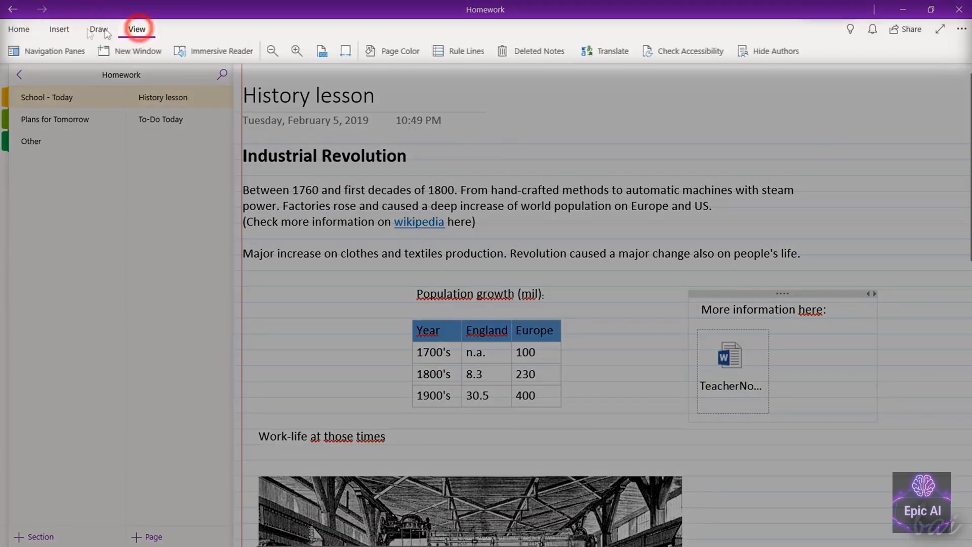
click(18, 29)
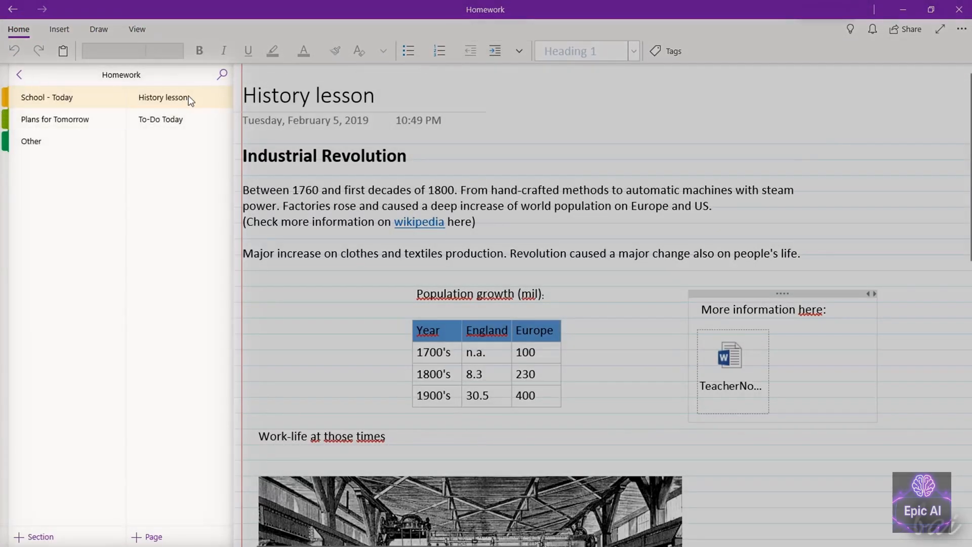
Look at the To-Do Today page and the Plans for Tomorrow section, and read through the History lesson page in School - Today.
click(178, 126)
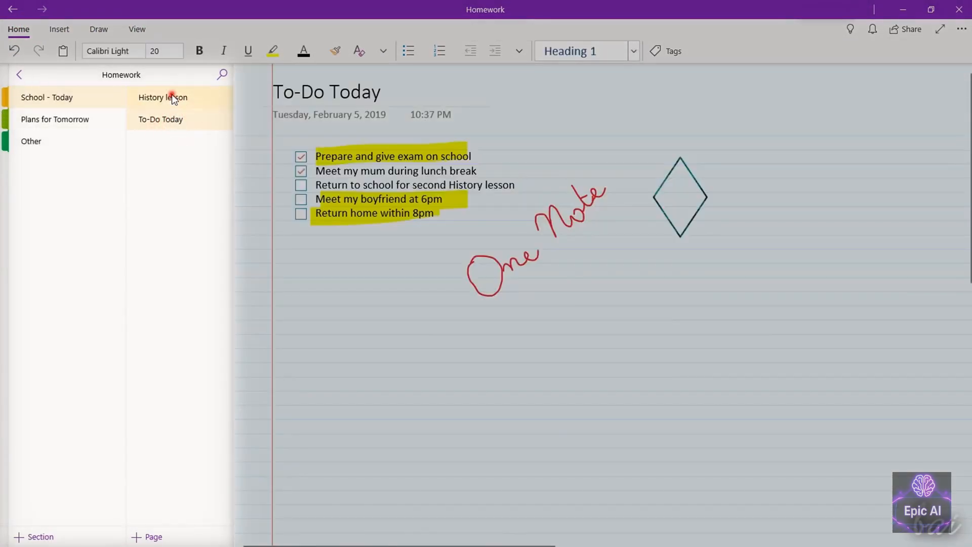
click(171, 95)
click(65, 118)
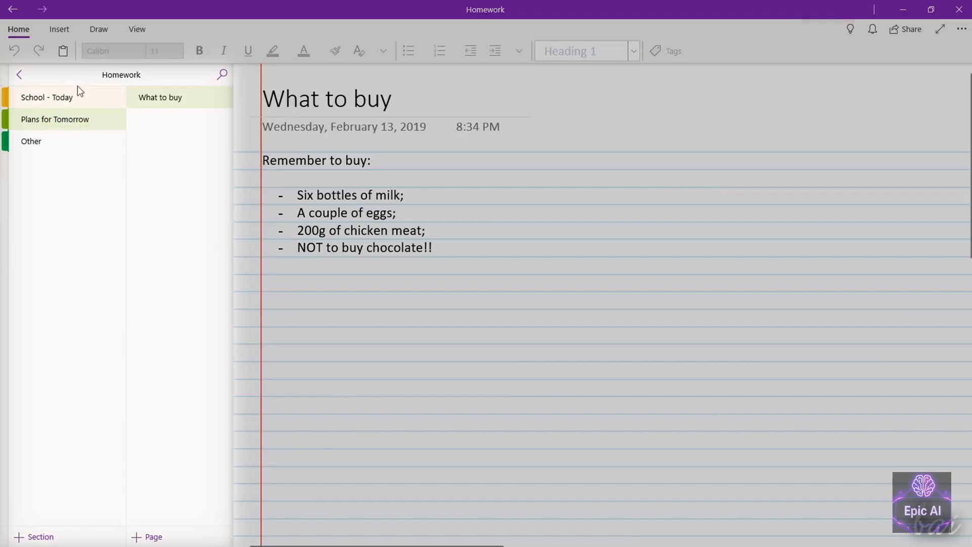
click(65, 88)
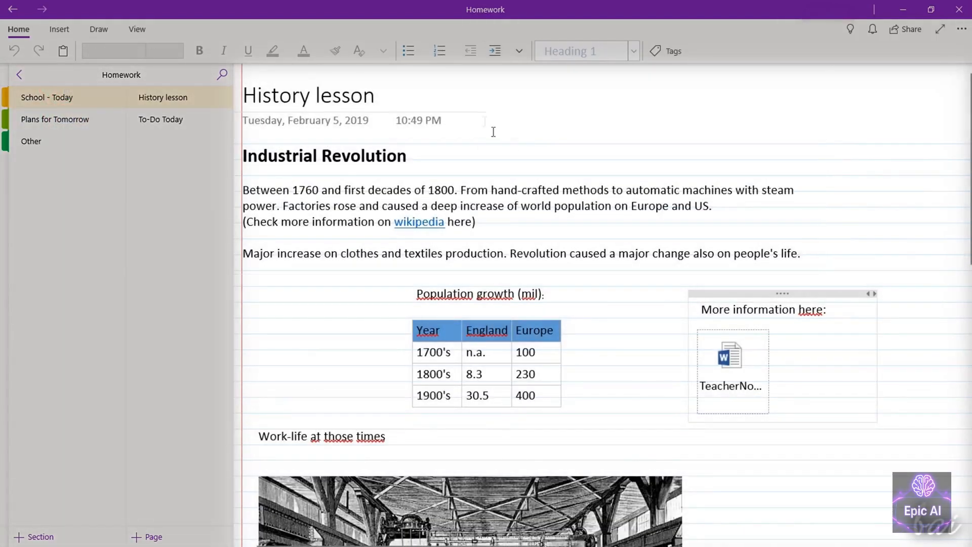
scroll(494, 132, down, 9)
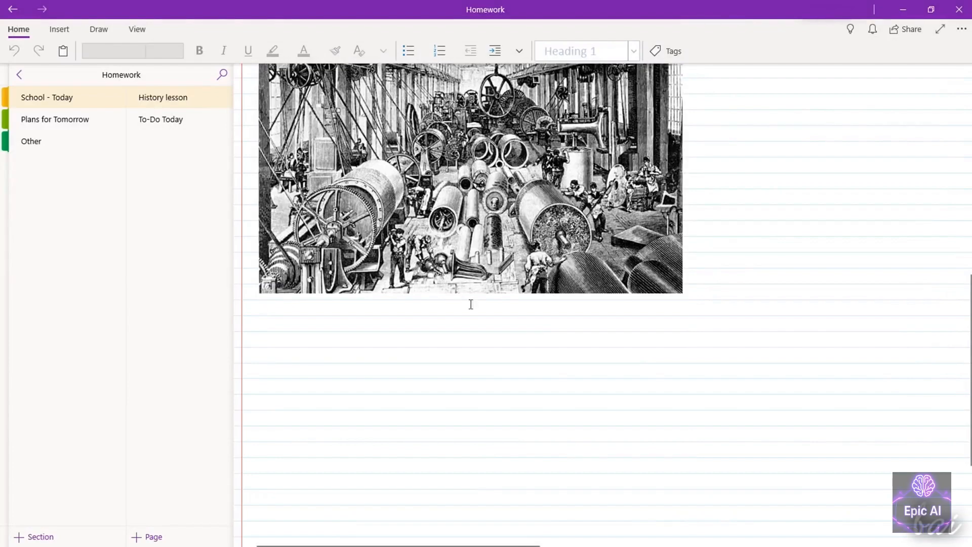
scroll(558, 332, up, 10)
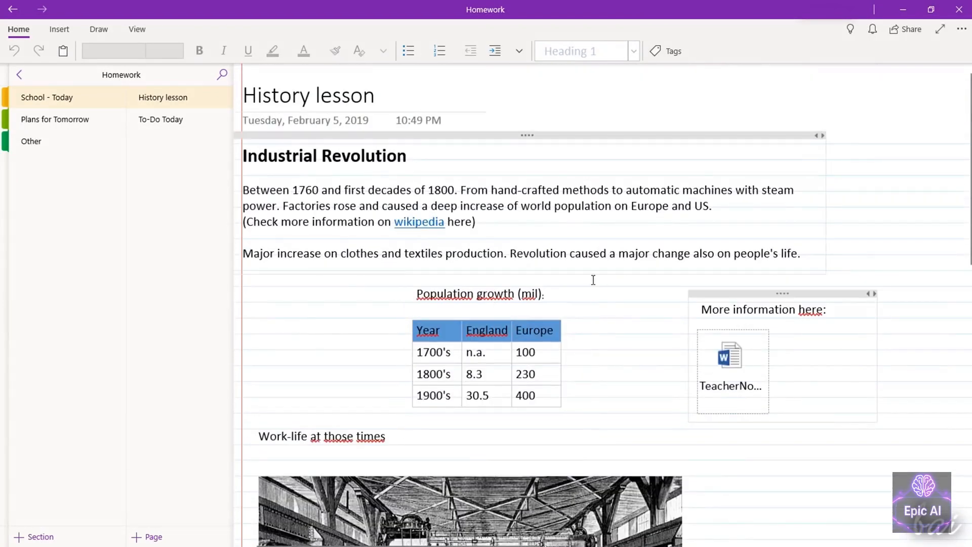
Show the notebook list, view the personal notebook's contents, and return to the Homework notebook.
click(19, 77)
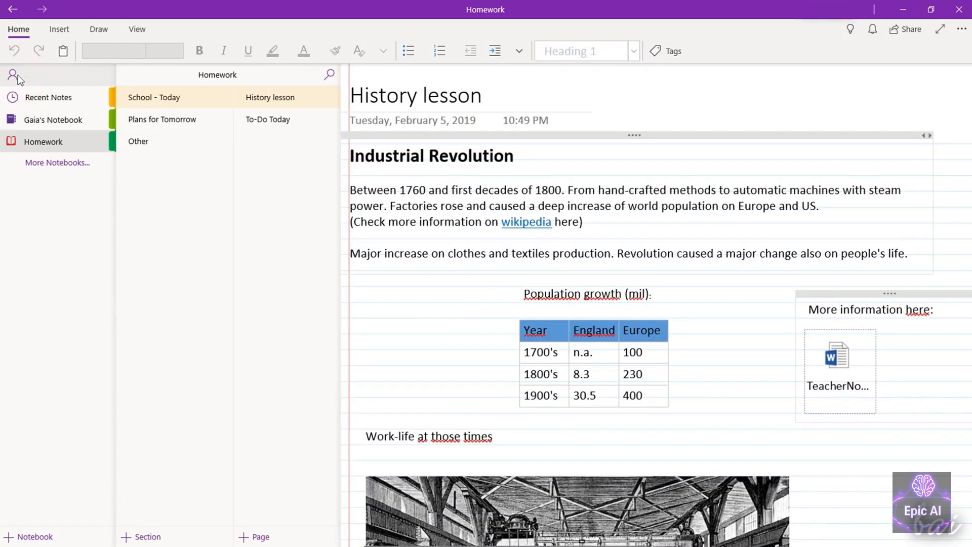
click(52, 120)
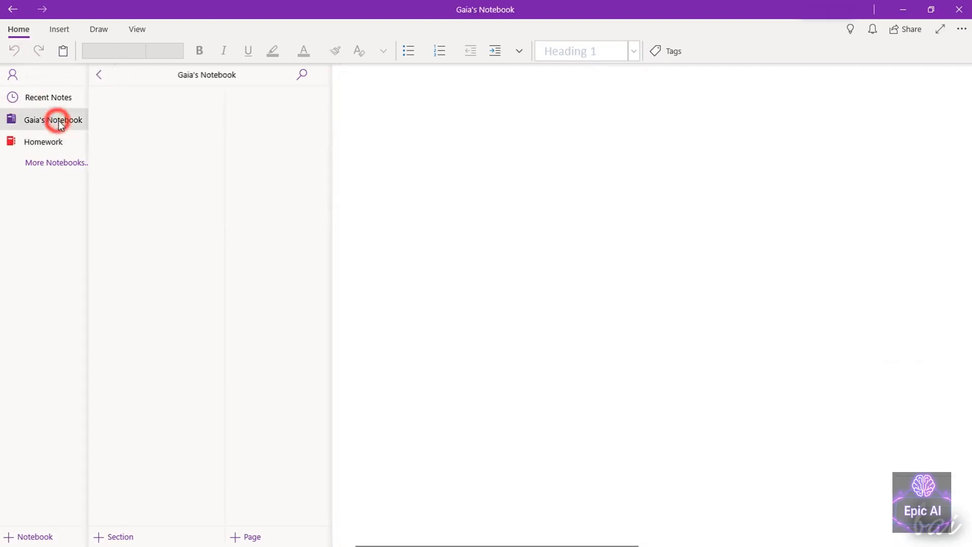
click(19, 74)
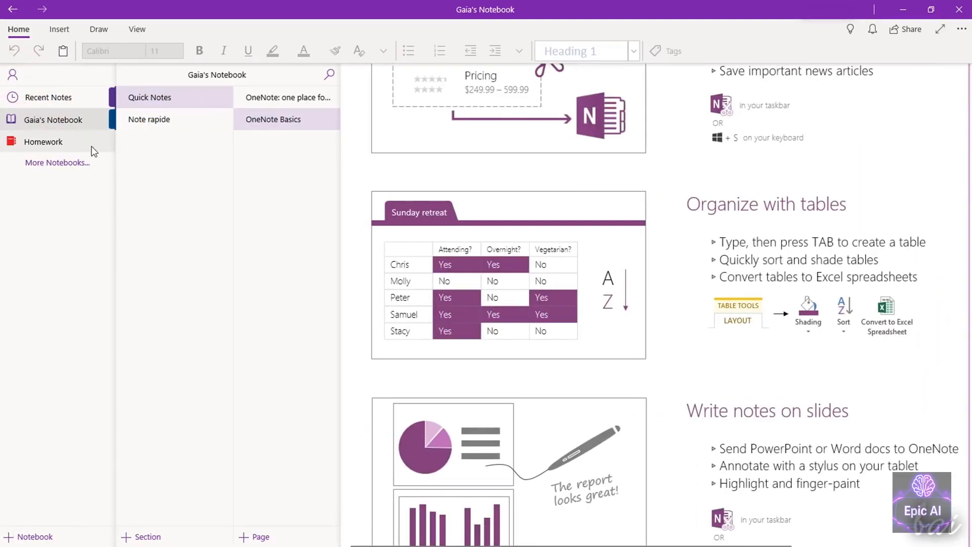
click(92, 146)
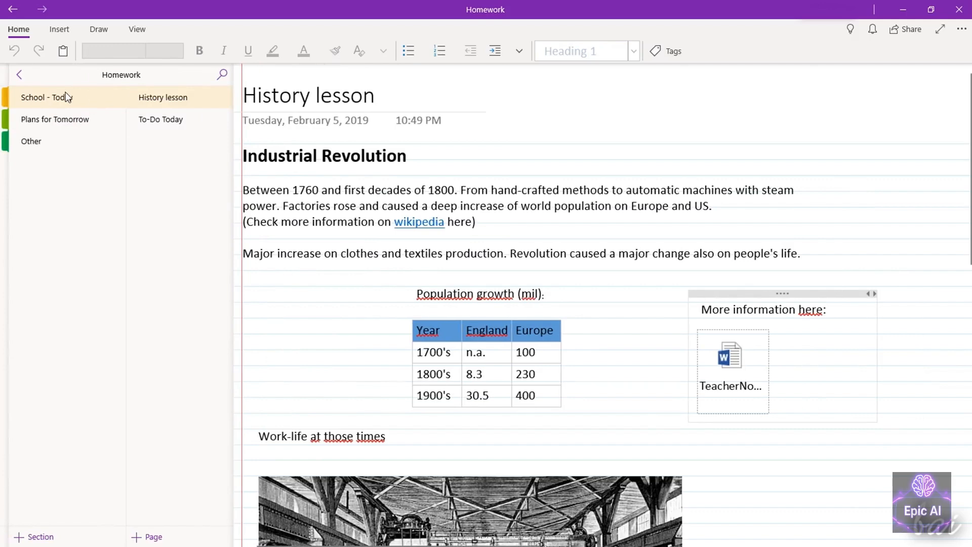
Browse the Plans for Tomorrow, Other and School - Today sections, and view both School - Today pages, ending on History lesson.
click(55, 120)
click(51, 143)
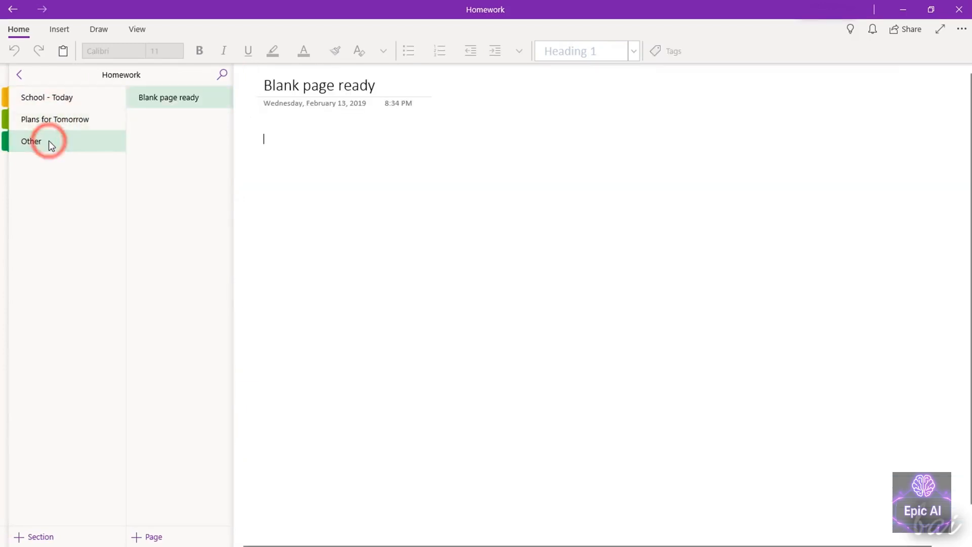
click(54, 120)
click(55, 104)
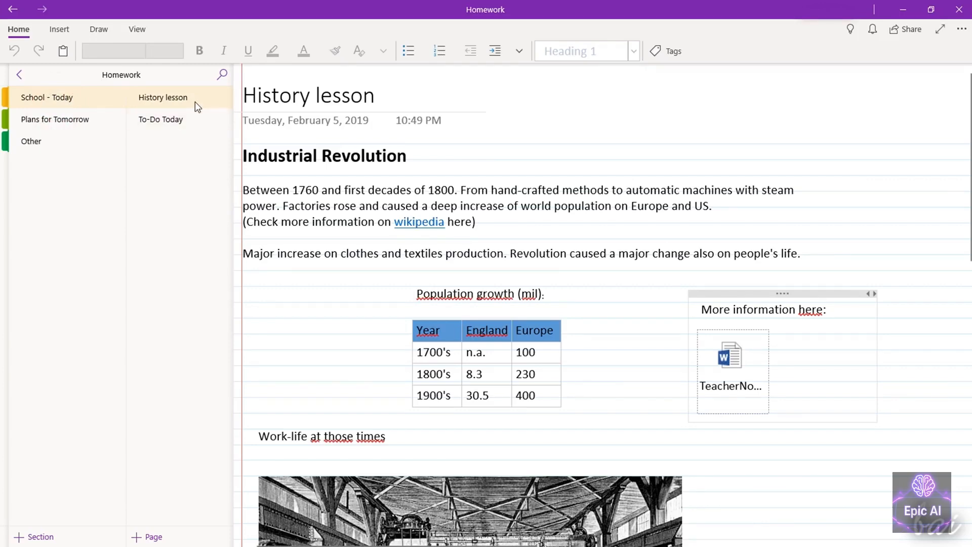
click(187, 120)
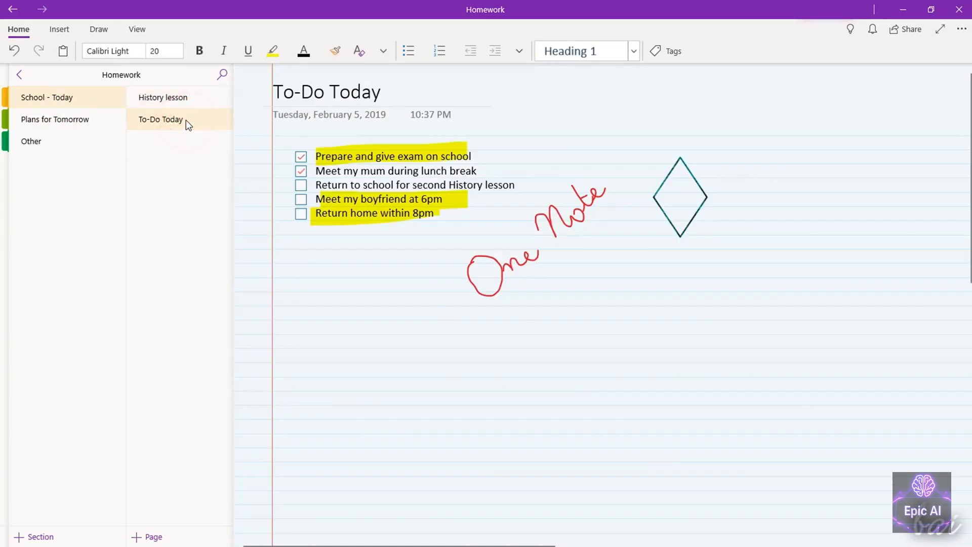
click(188, 97)
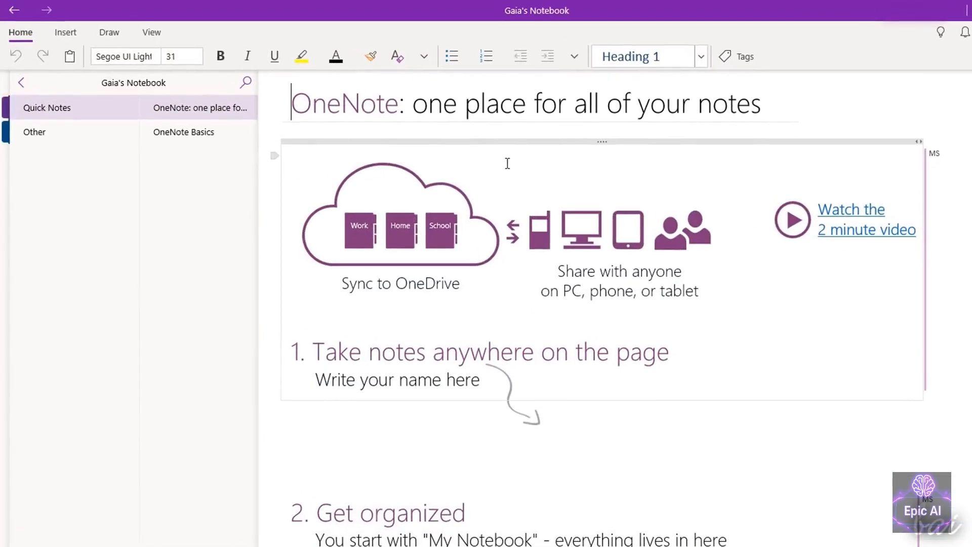
View the OneNote Basics page in Quick Notes from its beginning, and return to the page about one place for all notes.
click(21, 83)
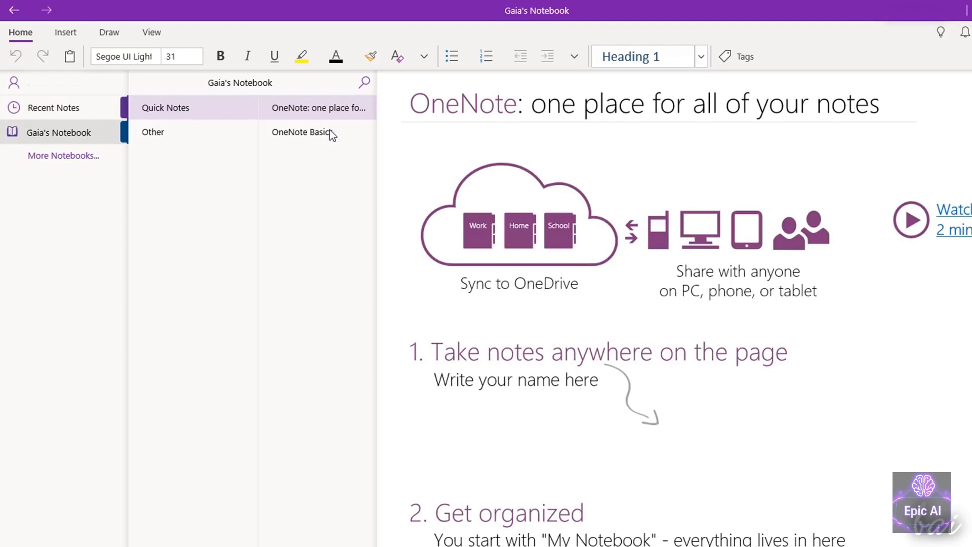
click(329, 132)
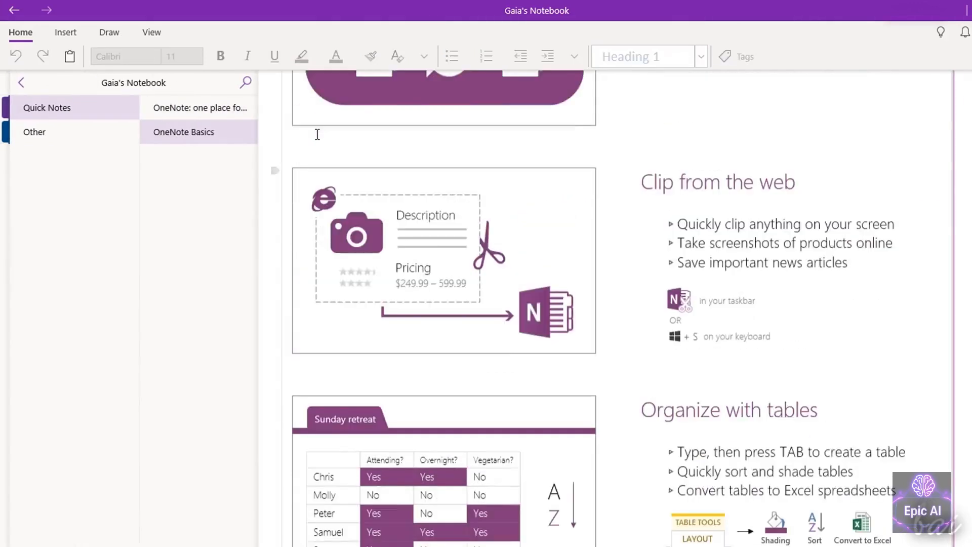
scroll(318, 134, up, 12)
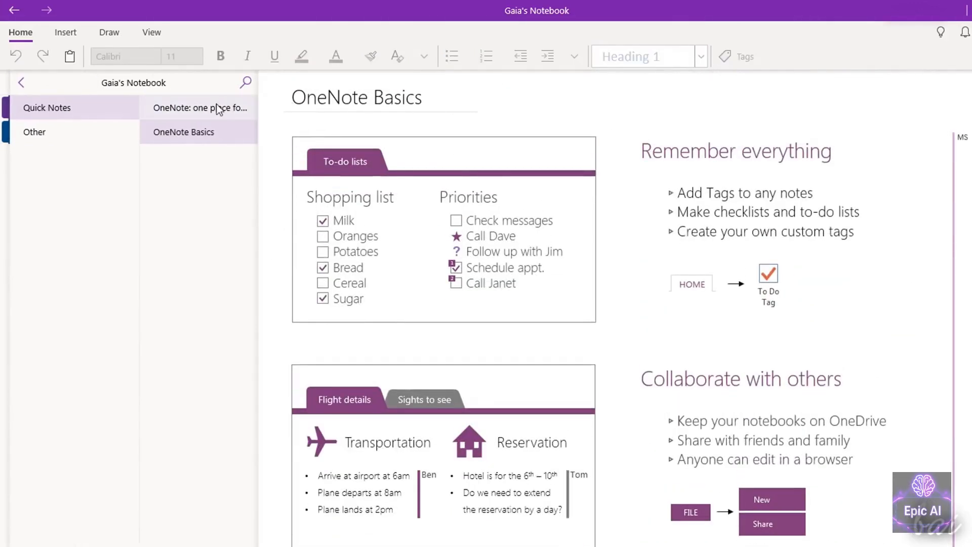
click(219, 109)
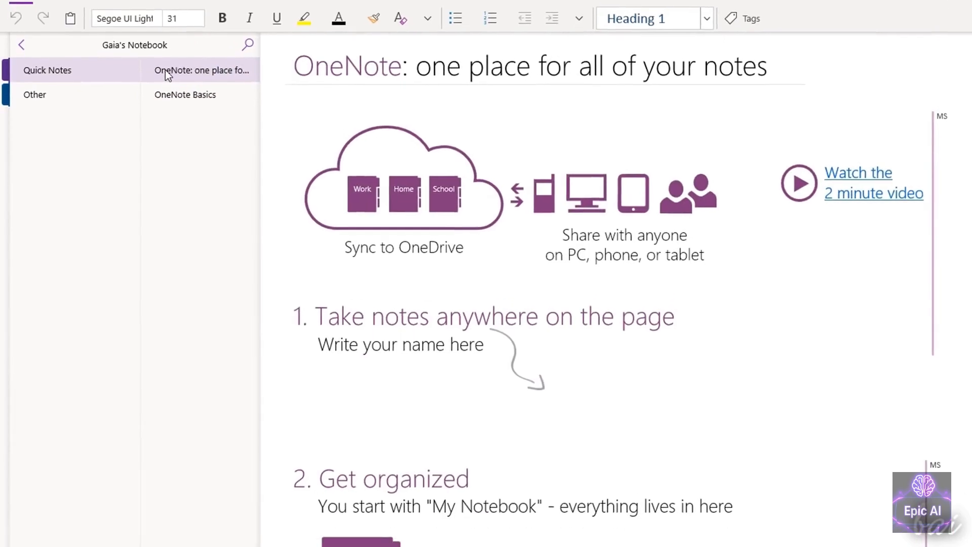
Show the notebook list and add a new section named MySection to the open personal notebook.
click(21, 83)
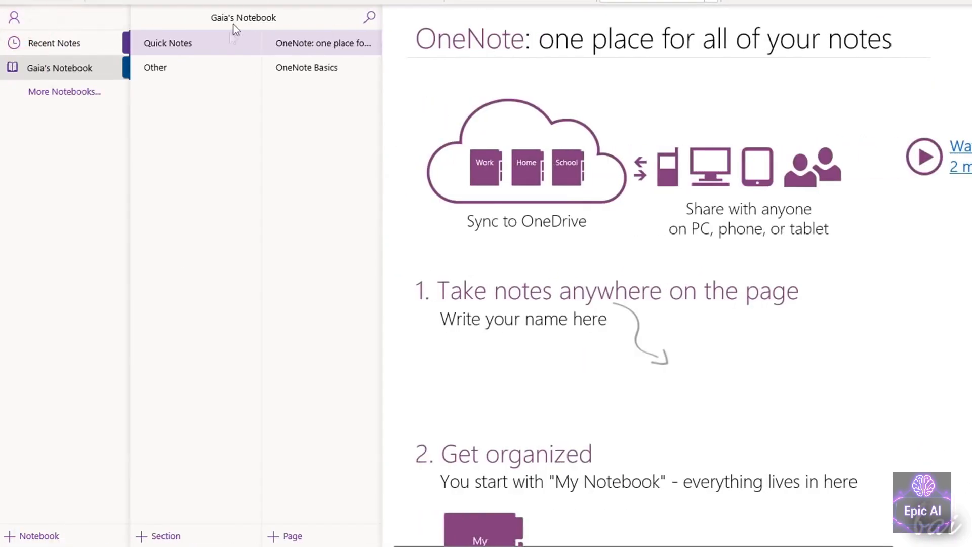
right_click(45, 159)
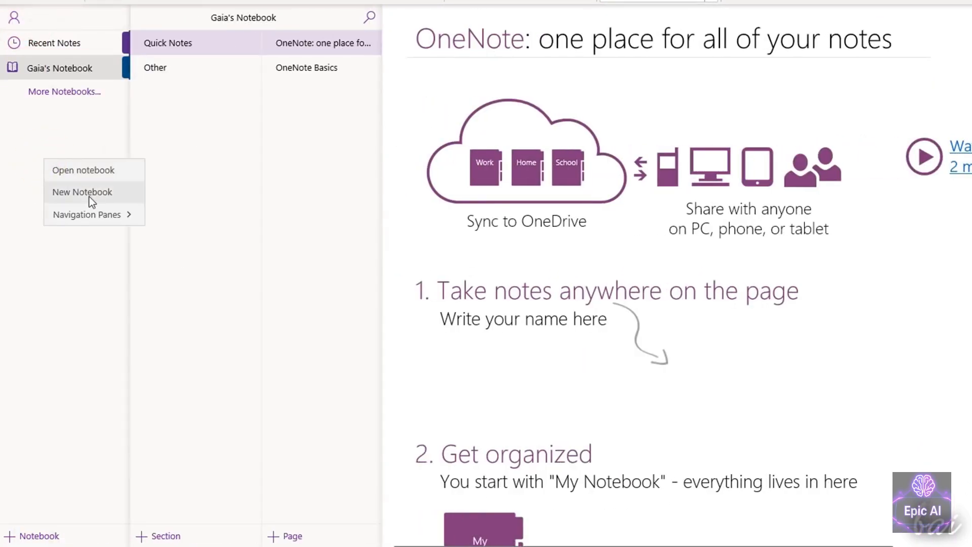
right_click(197, 140)
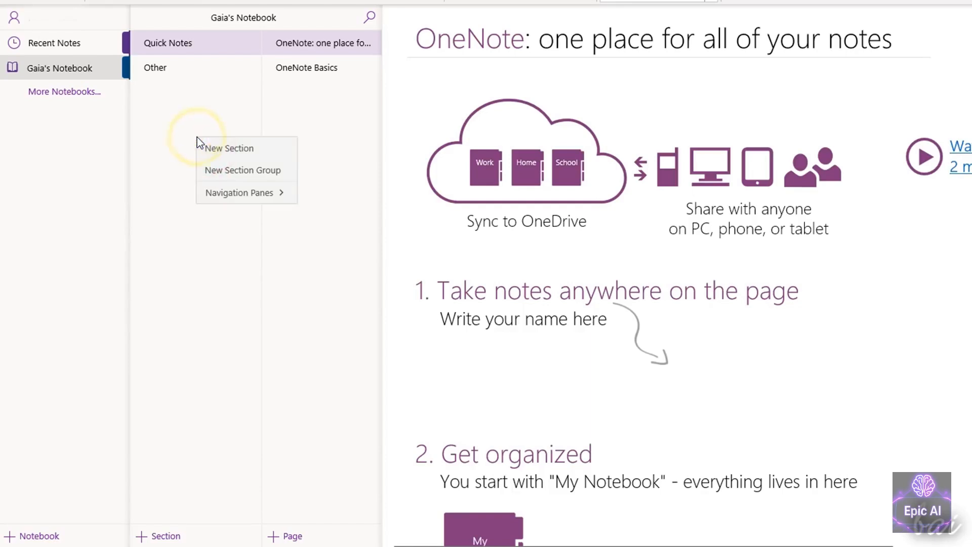
click(225, 149)
text(MySection)
key(Return)
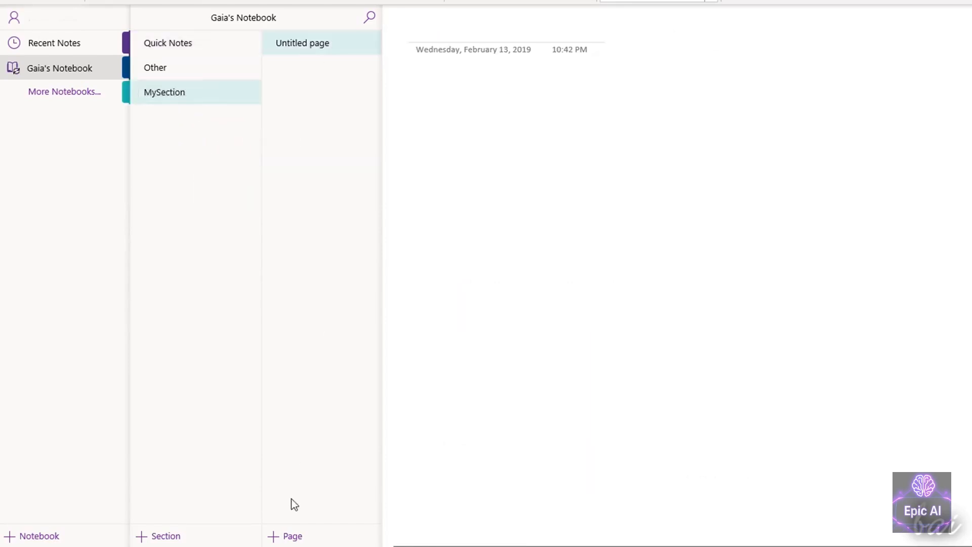
Add a new page to the MySection section.
click(289, 536)
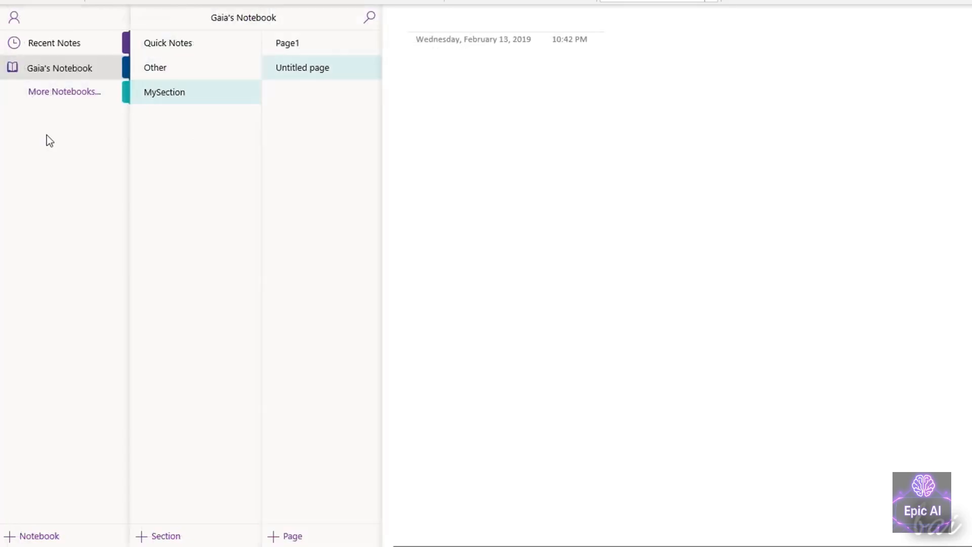
Create a new notebook named First Notebook.
right_click(44, 139)
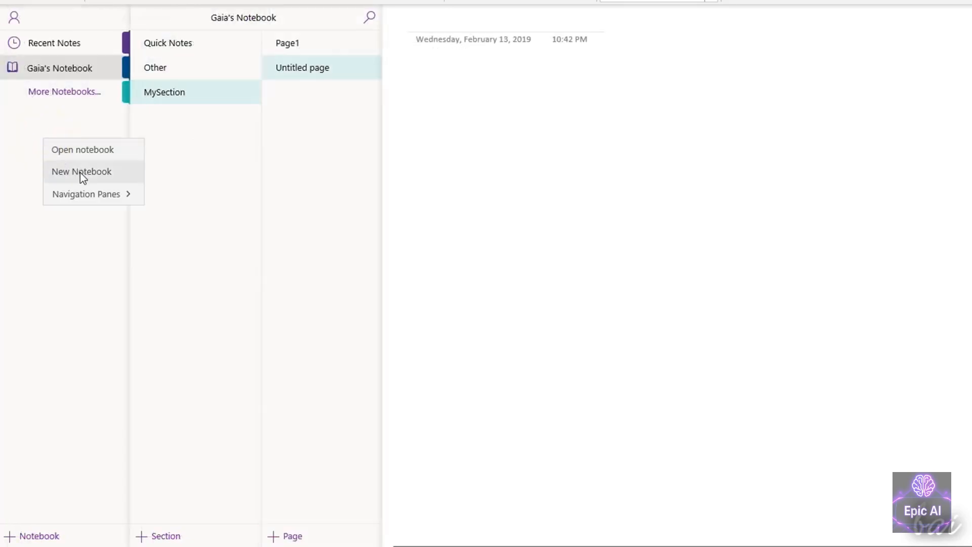
click(80, 172)
text(First Notebook)
click(466, 270)
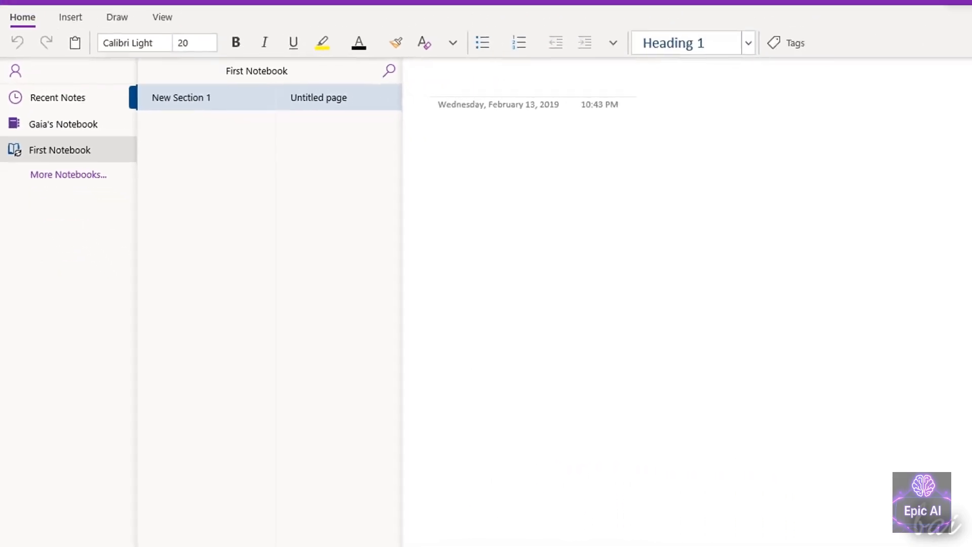
Open the application settings and view the Options section.
click(962, 29)
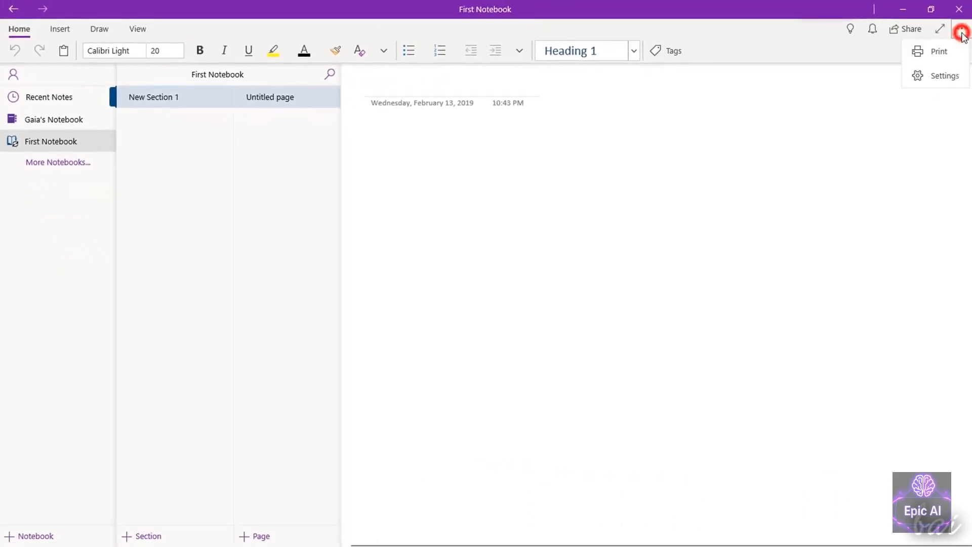
click(943, 81)
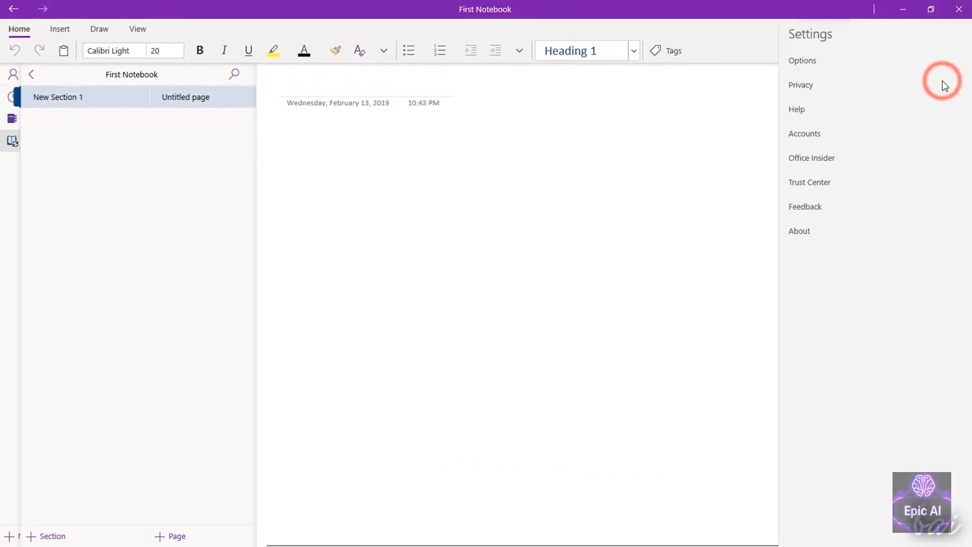
click(889, 66)
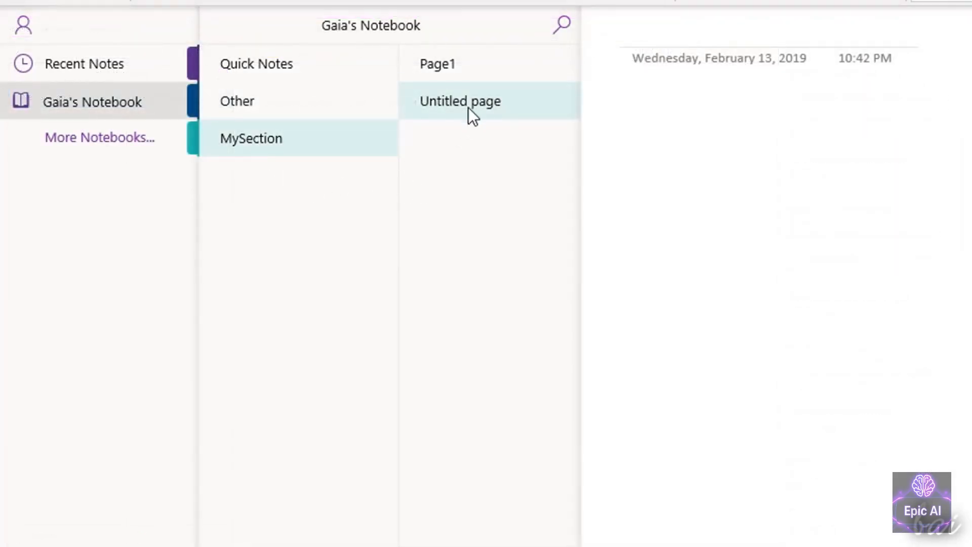
Review the available actions for the untitled page, and change the MySection section color to red.
right_click(473, 103)
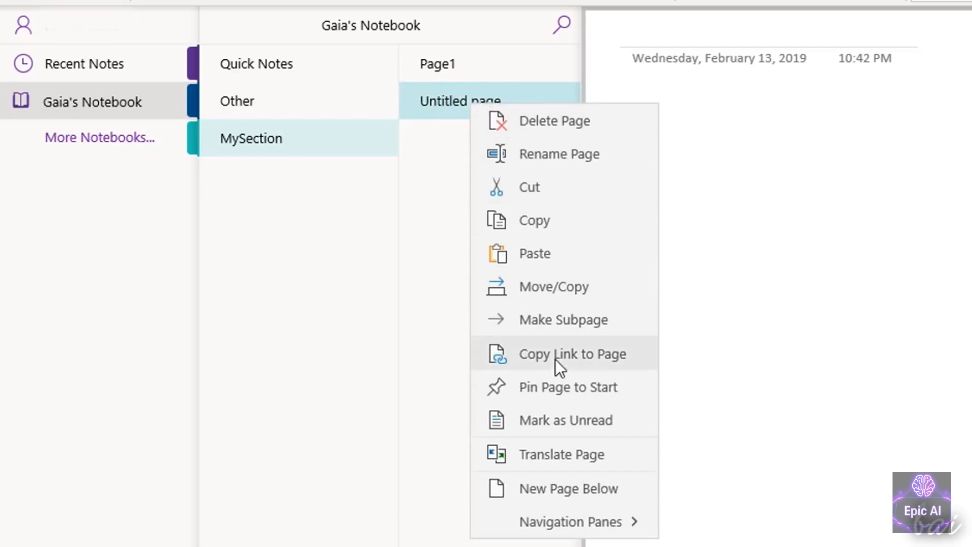
click(339, 168)
right_click(302, 133)
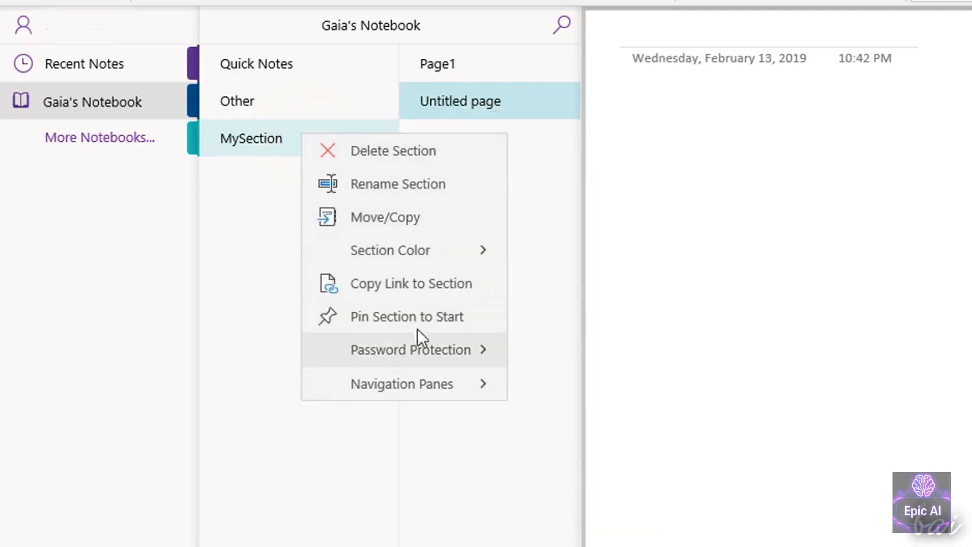
click(471, 252)
click(344, 208)
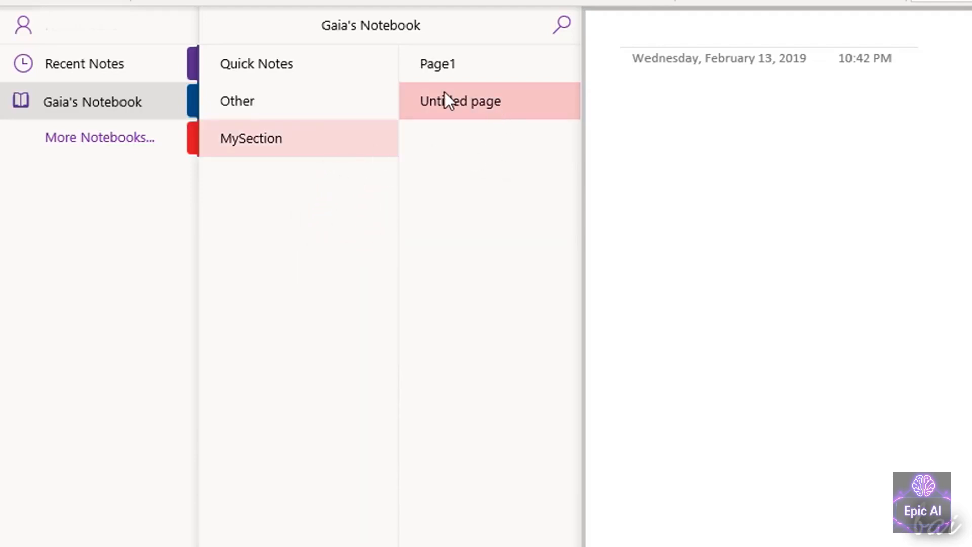
Open the untitled page in MySection and title it Weekend in Paris.
mouse_move(490, 100)
mouse_down()
mouse_move(499, 56)
mouse_move(500, 128)
mouse_move(501, 112)
mouse_up()
click(482, 101)
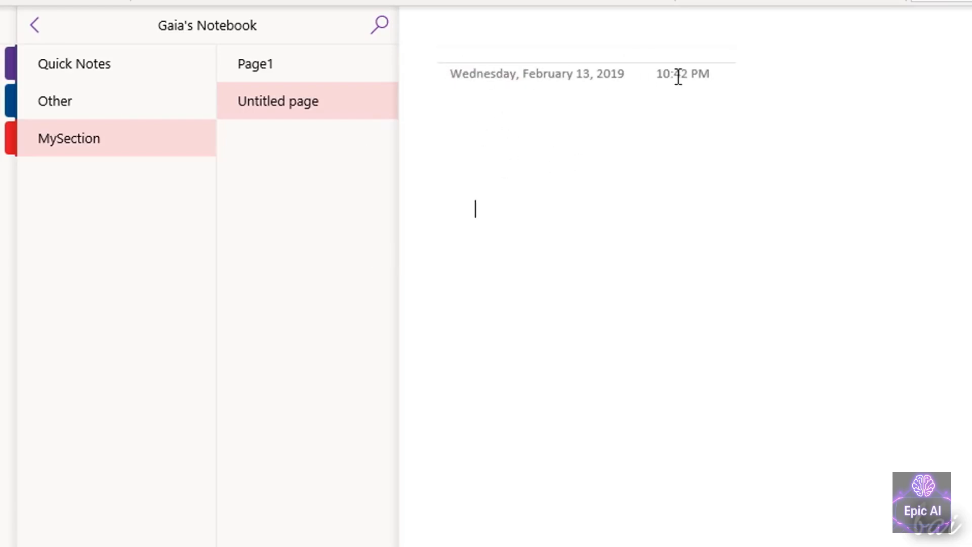
click(597, 42)
text(Weekend in Paris)
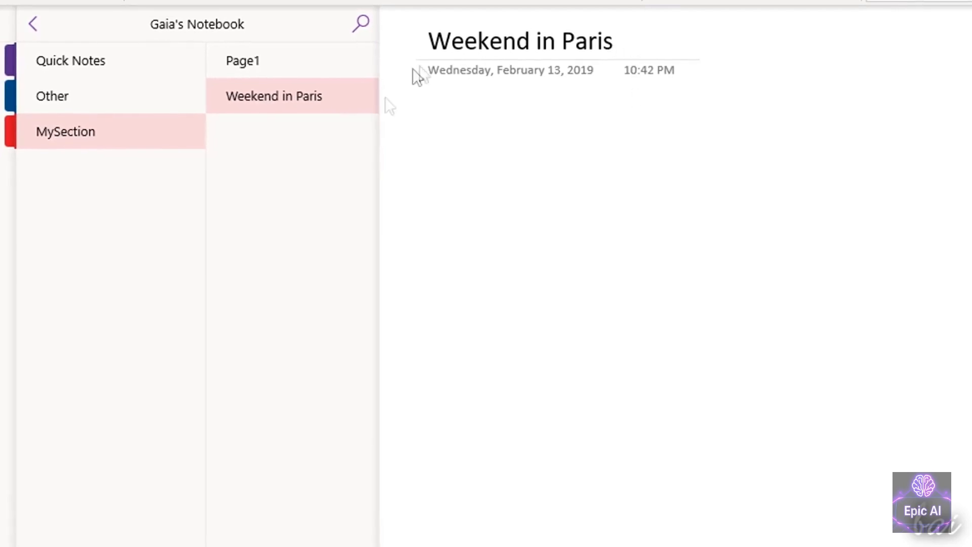
Add two separate notes to the page body: "Things to visit in Paris:" and a dashed item "Book flight and hotel!!!".
click(443, 141)
click(430, 141)
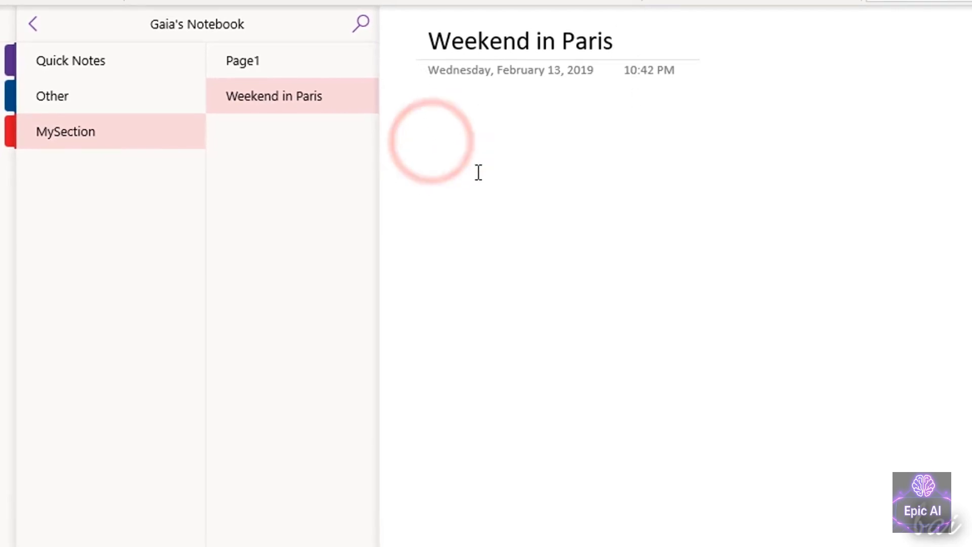
text(Things to visit in Paris:)
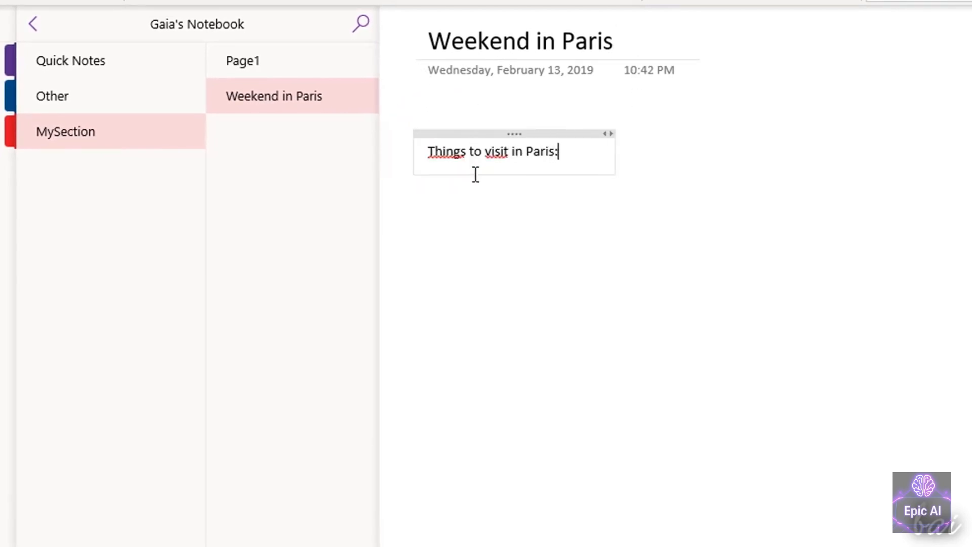
click(734, 234)
text(- Book flight and hotel!!!)
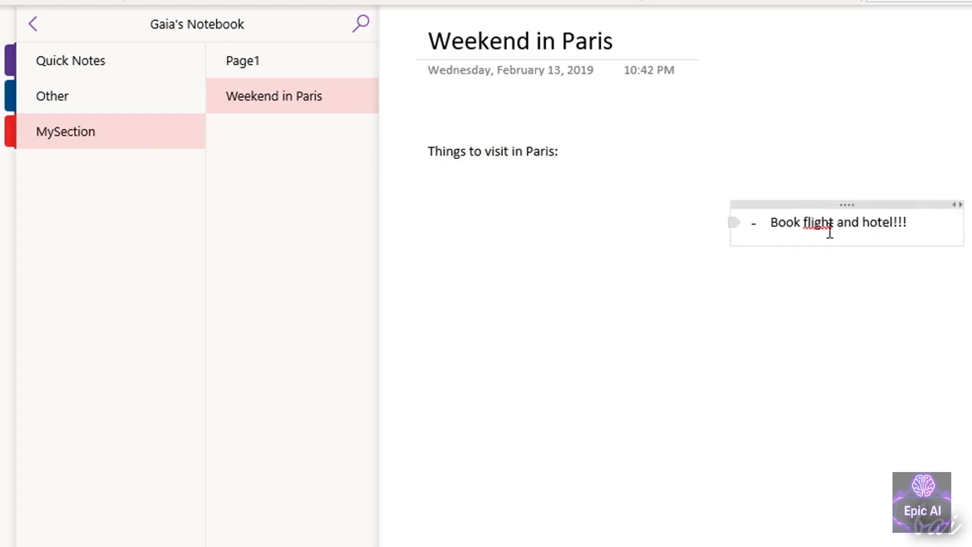
click(664, 268)
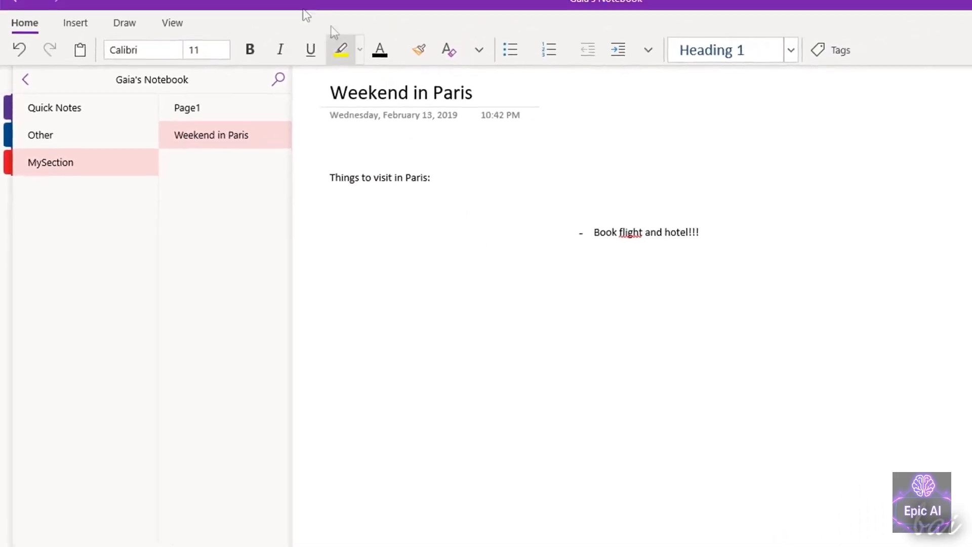
Try a light blue page color on Weekend in Paris, and settle on a light orange one.
click(165, 34)
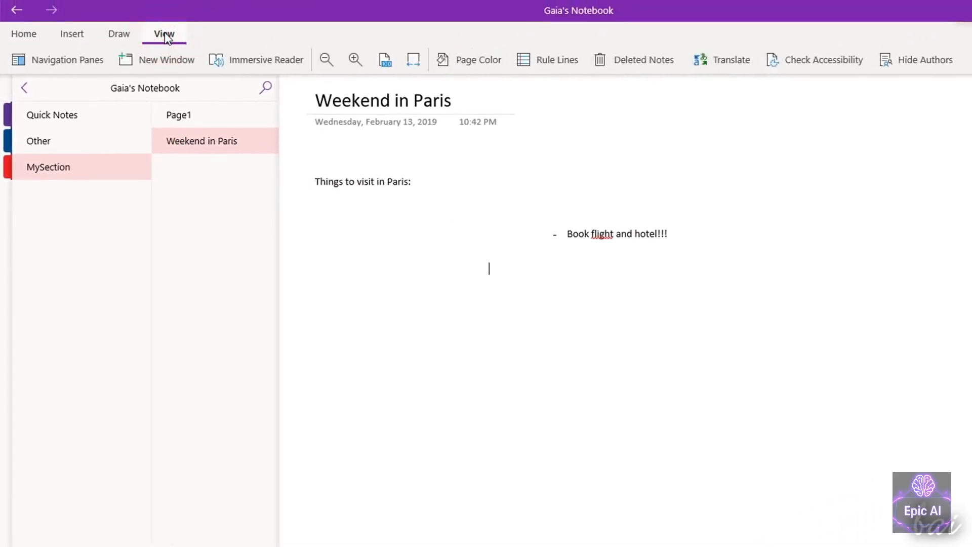
click(481, 60)
click(461, 129)
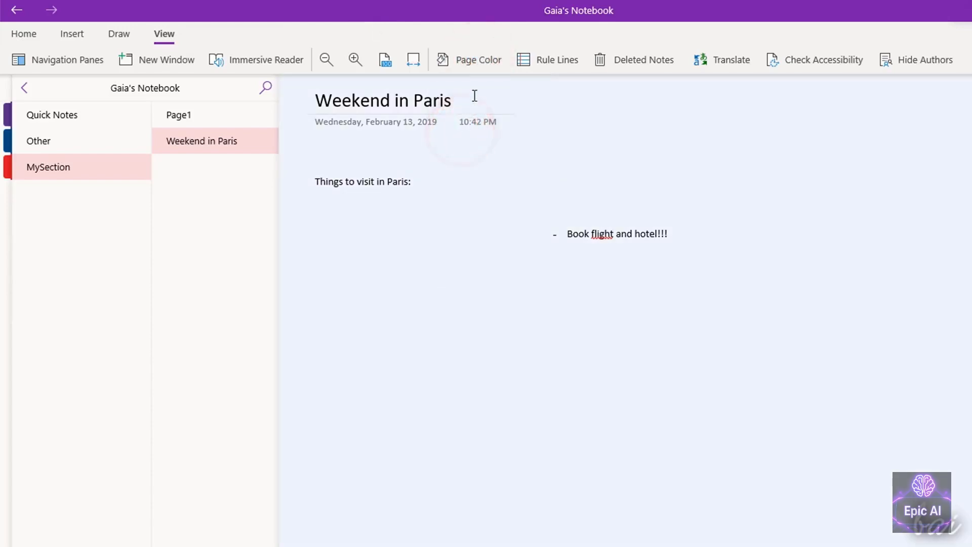
click(493, 60)
click(534, 129)
Try the third ruled-line style on the page, and replace it with the second-smallest grid lines.
click(559, 59)
click(606, 112)
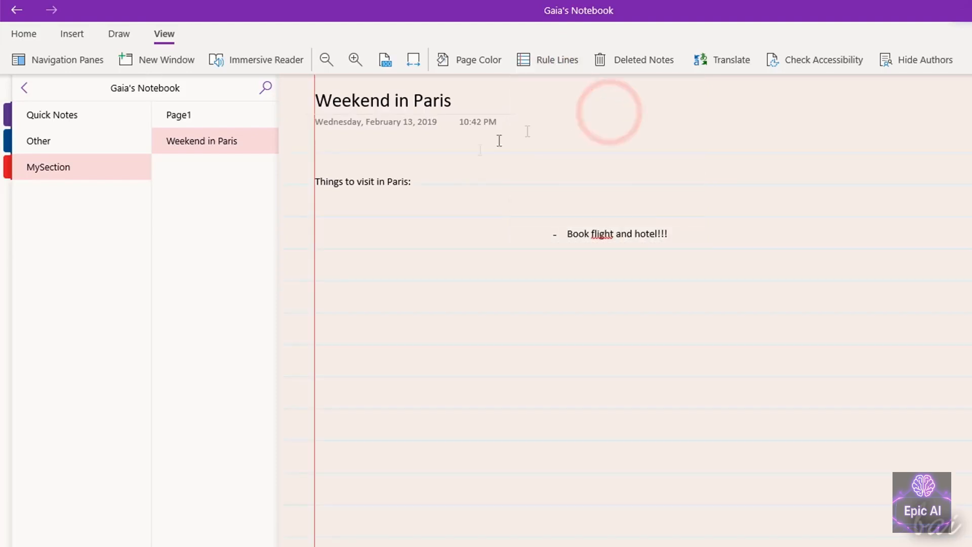
click(567, 61)
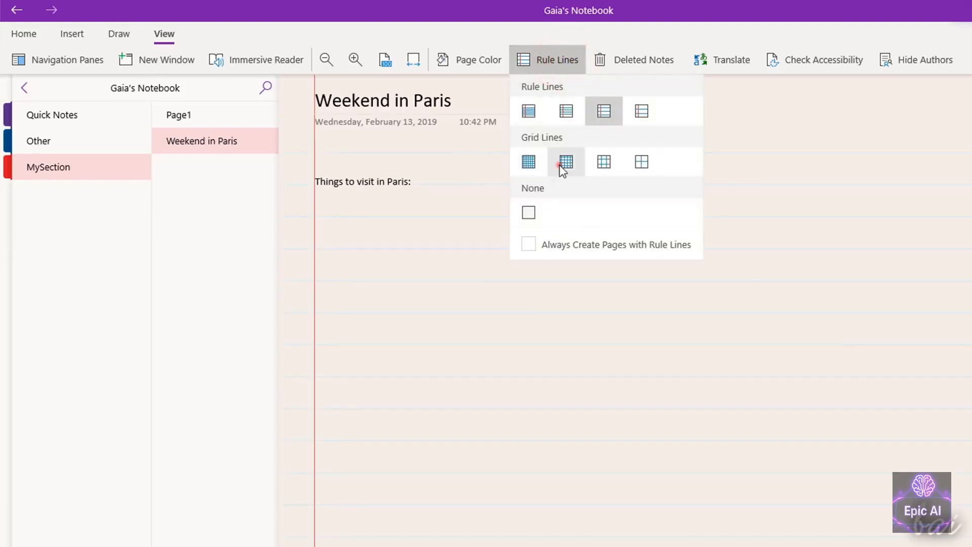
click(563, 161)
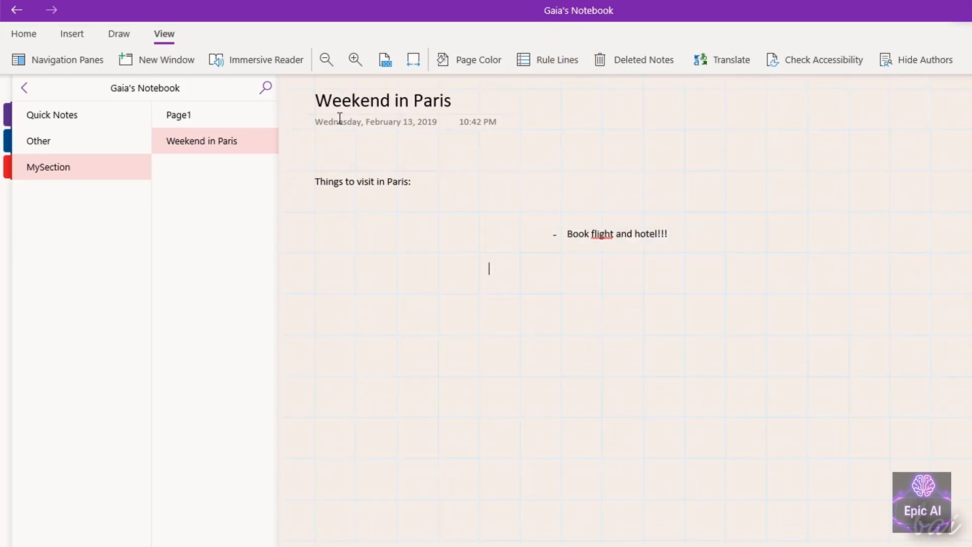
Zoom in and out on the Weekend in Paris page, and switch it to full-page view.
scroll(314, 105, up, 3)
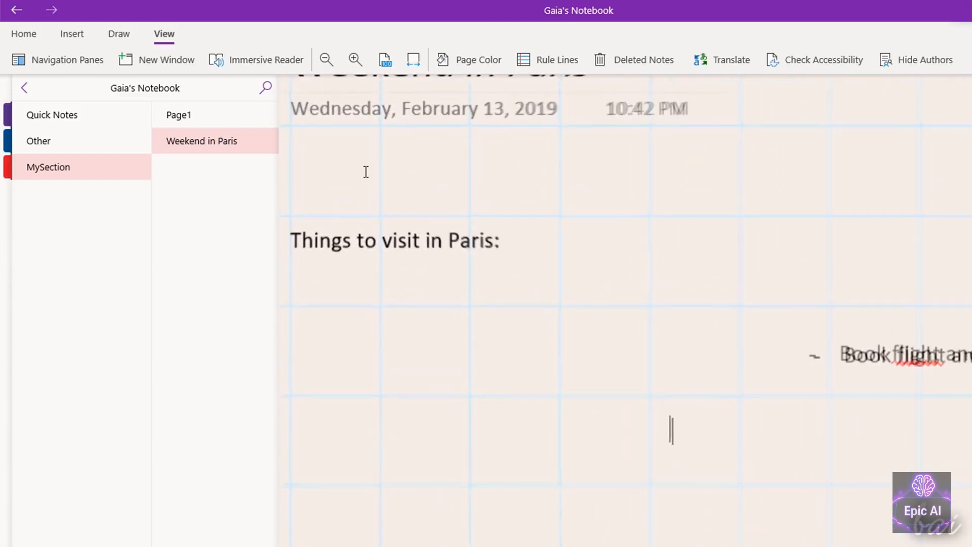
scroll(364, 169, down, 5)
scroll(288, 107, up, 5)
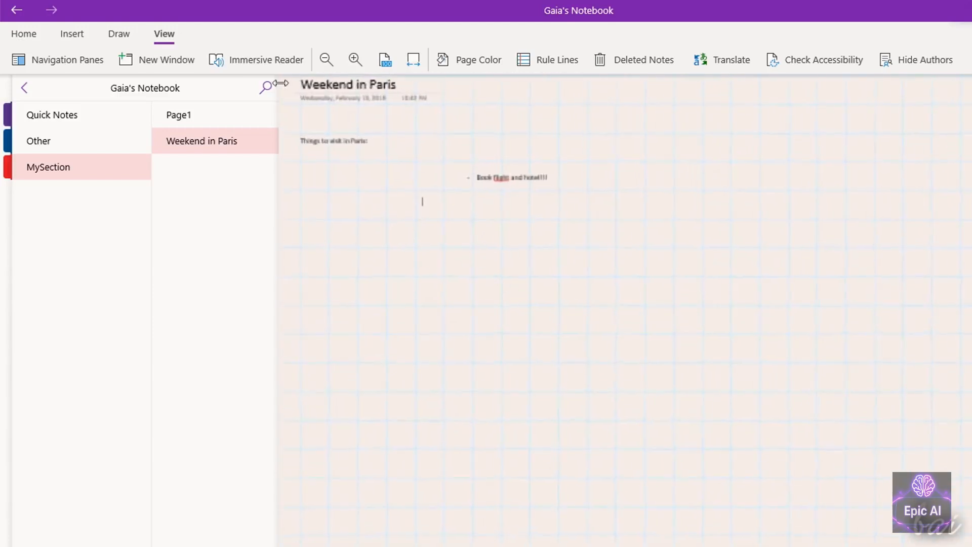
scroll(309, 136, up, 3)
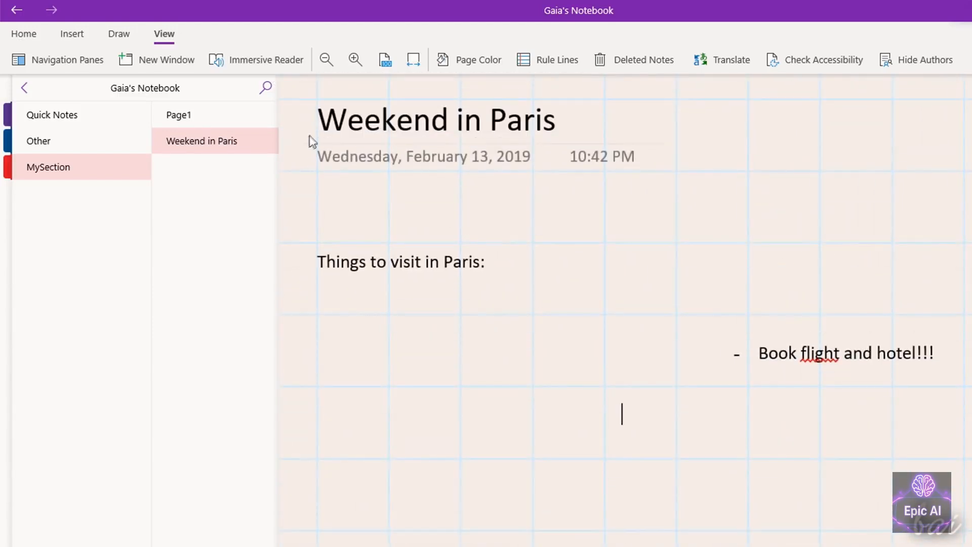
scroll(309, 136, down, 3)
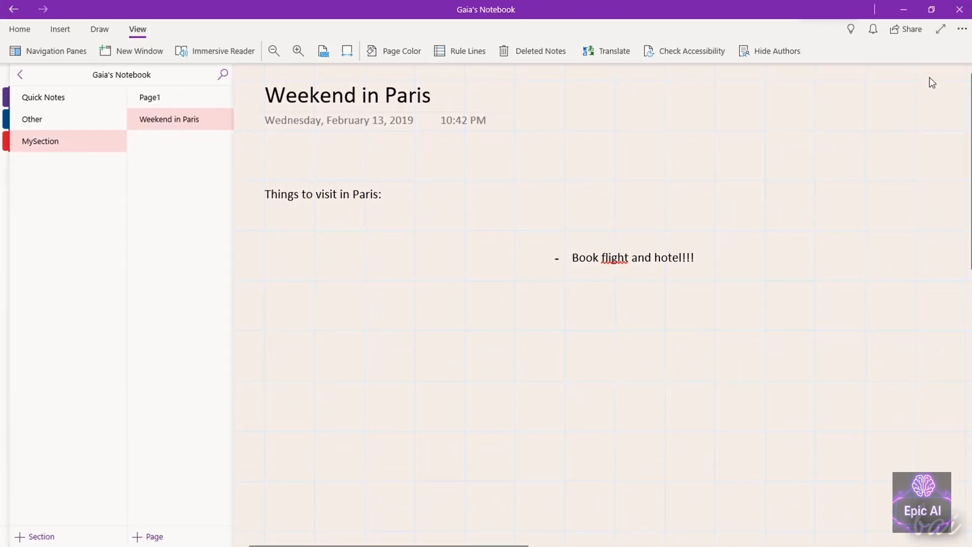
click(943, 30)
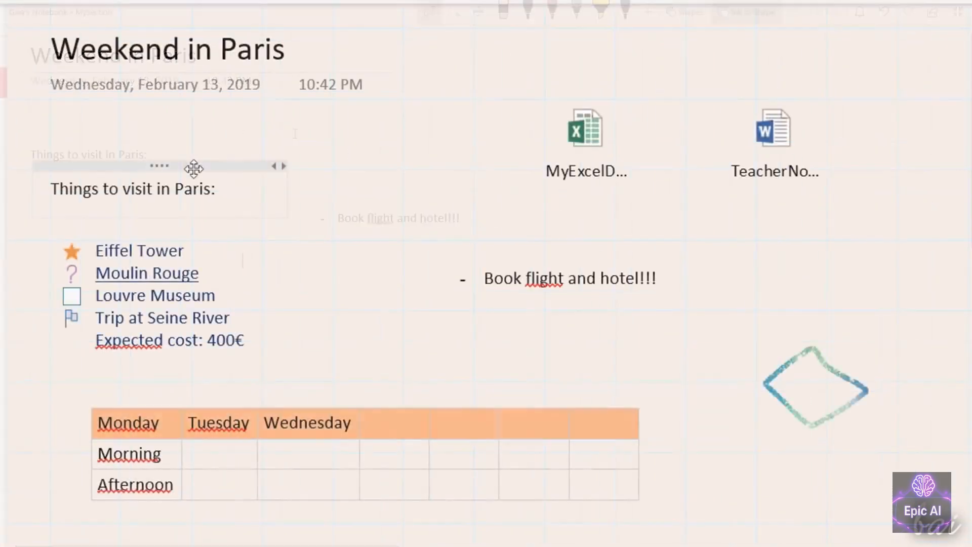
Reposition the "Things to visit in Paris:" text, the sights list, the weekday table and the attached Excel and Word files on the page.
drag(190, 166, 227, 130)
drag(153, 227, 194, 211)
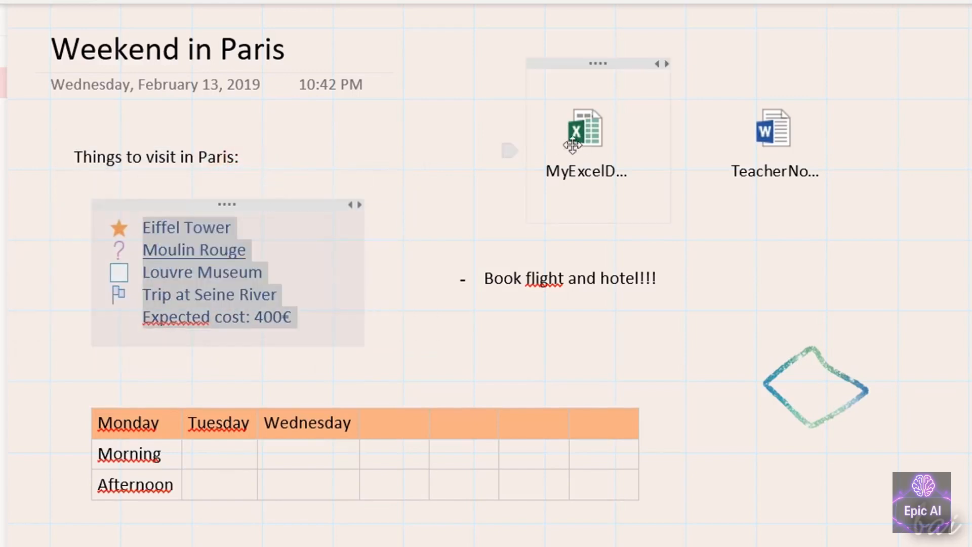
drag(415, 394, 436, 366)
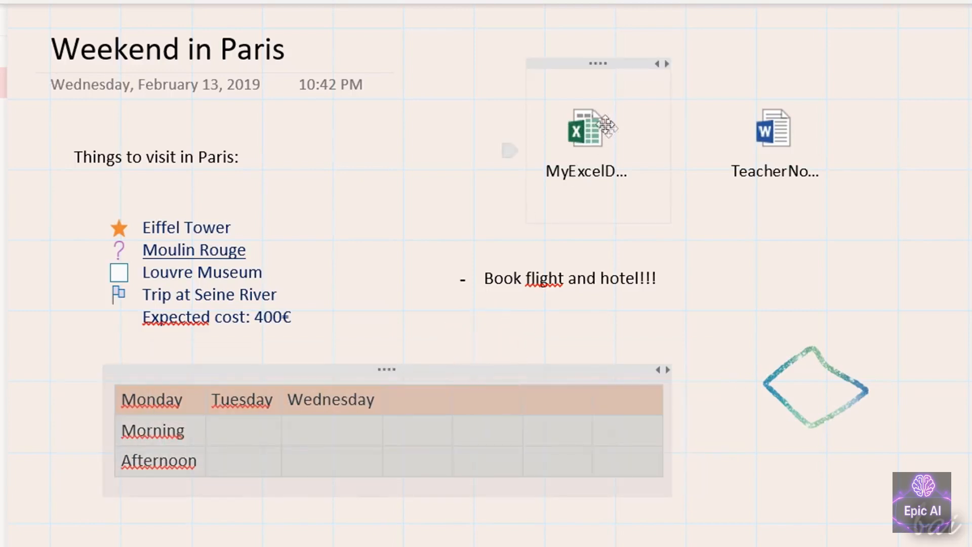
drag(604, 63, 534, 63)
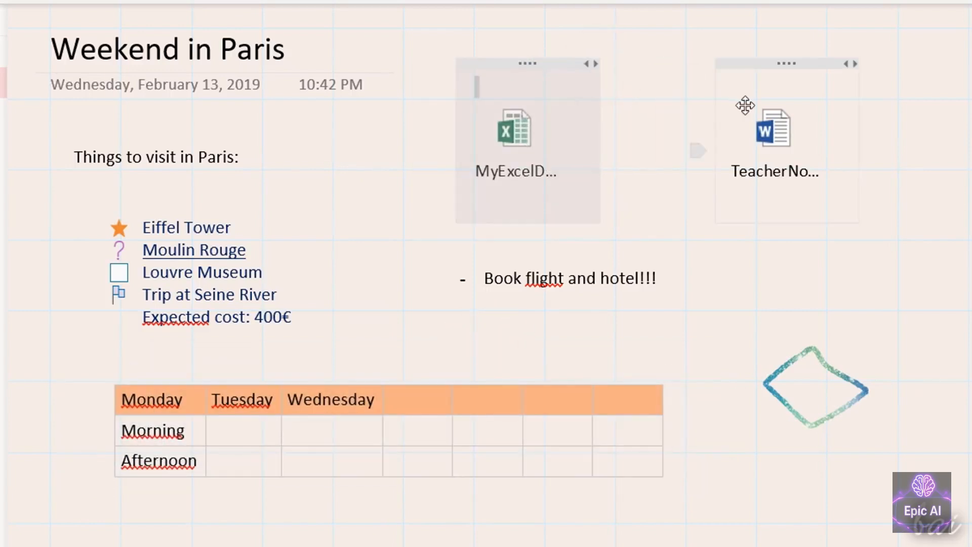
drag(771, 62, 724, 61)
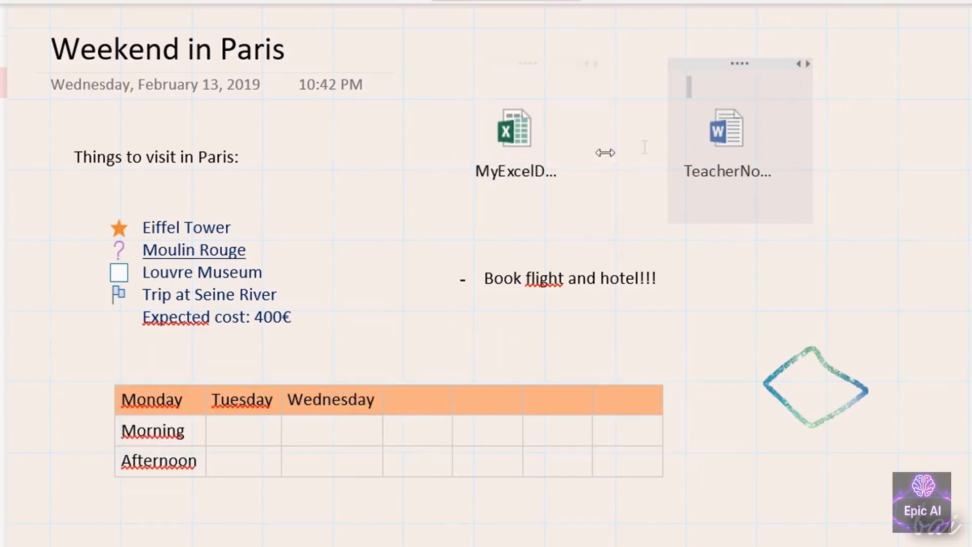
Write a dashed list below "Things to visit in Paris:" with Eiffel Tower, Moulin Rouge, Louvre Museum, Trip at Seine River and an ellipsis.
click(354, 319)
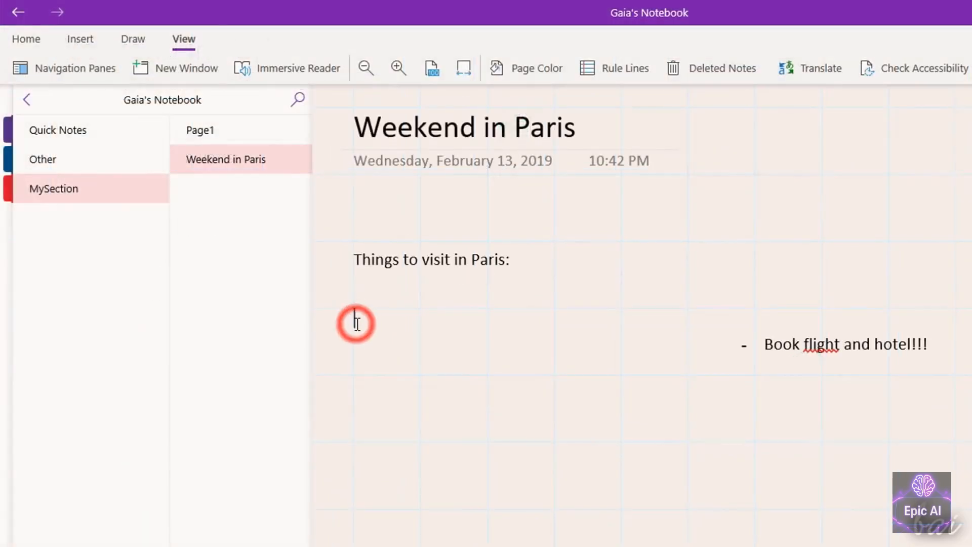
text(- Eiffel Tower)
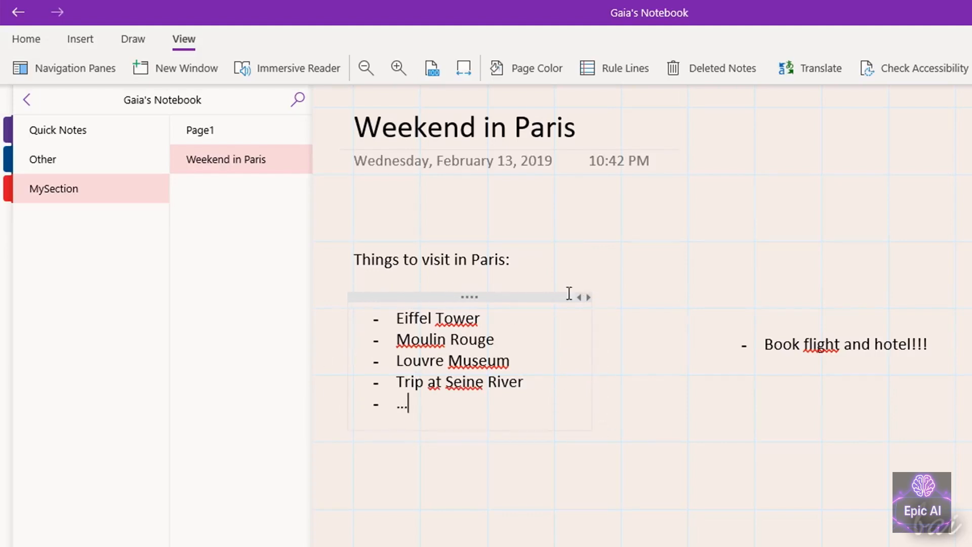
Try a 101 Zebra Print font on the word Eiffel, and undo the font change.
click(414, 318)
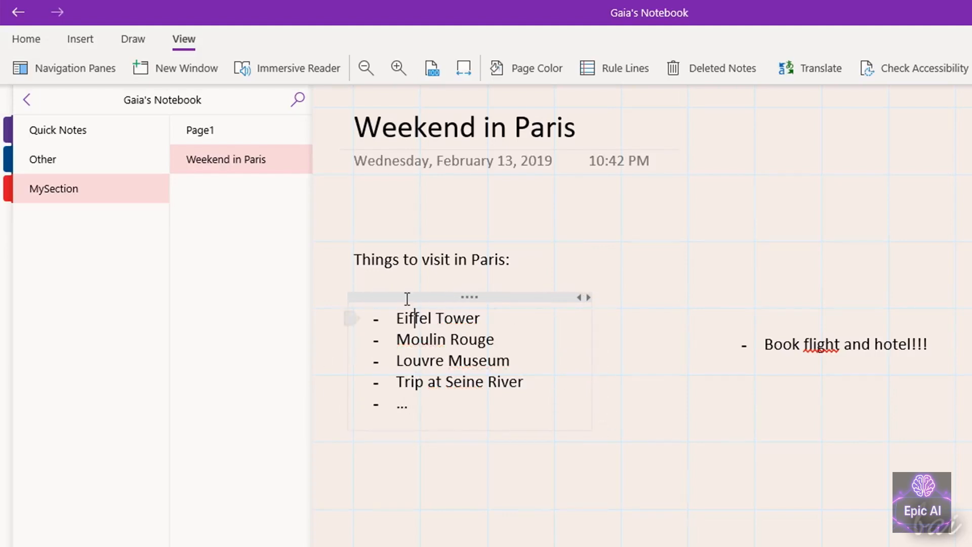
click(21, 38)
click(191, 67)
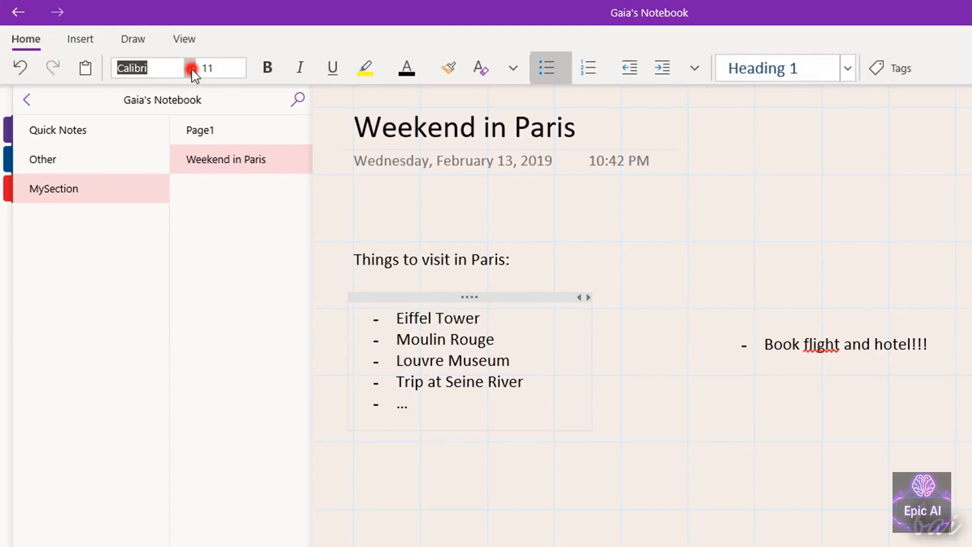
click(216, 275)
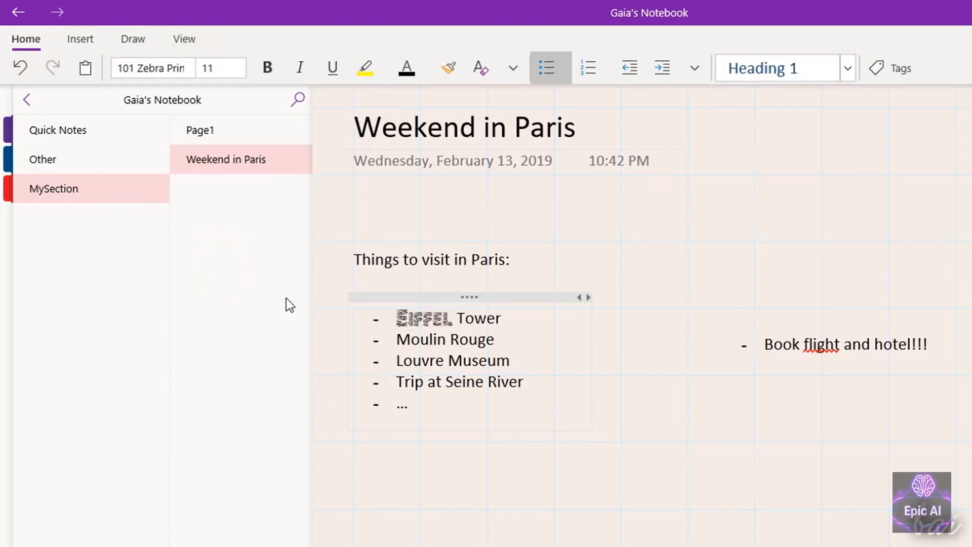
key(ctrl+z)
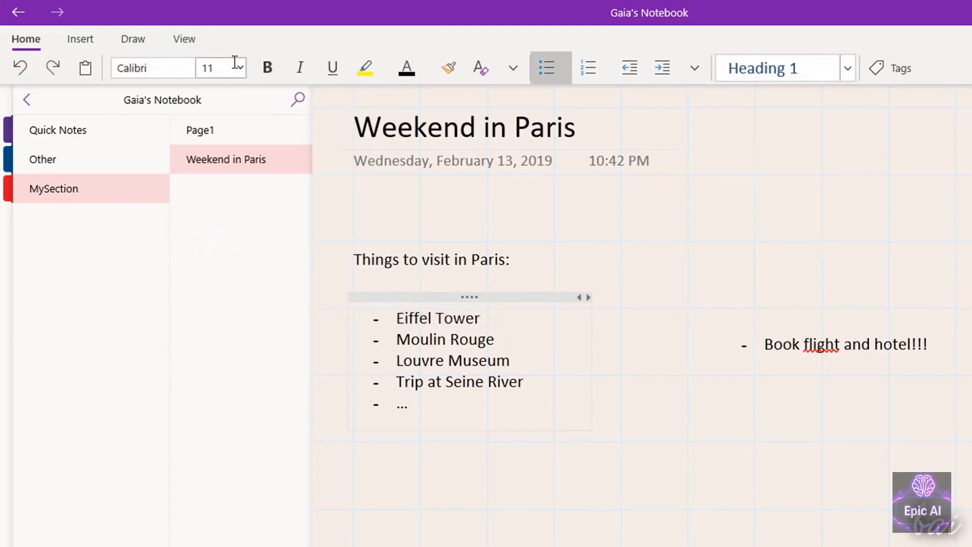
Try bold, italic and underline on the word Eiffel, turning each format off again.
click(266, 71)
click(266, 70)
click(300, 69)
click(300, 69)
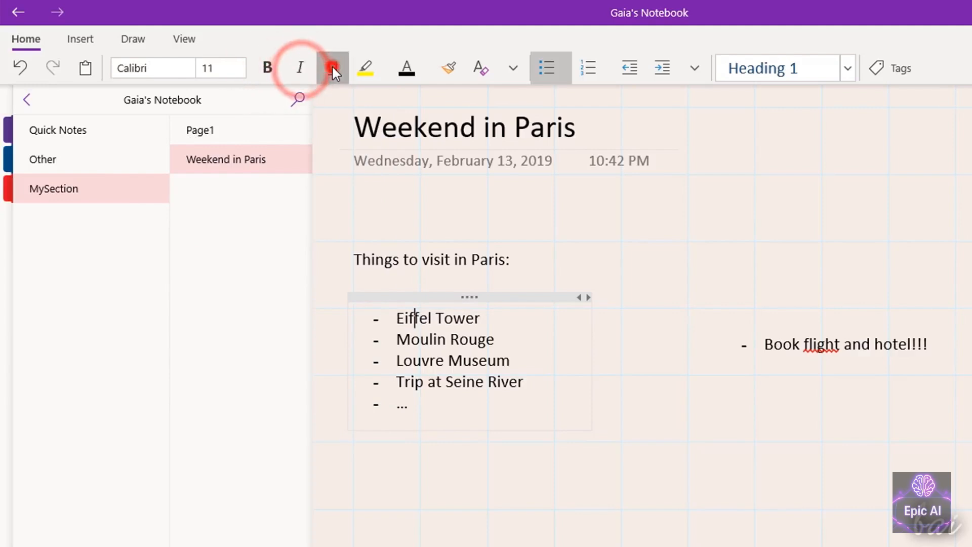
click(332, 68)
click(333, 68)
Color the word Eiffel orange-red, and set the font color of the whole sights list to dark blue.
click(427, 68)
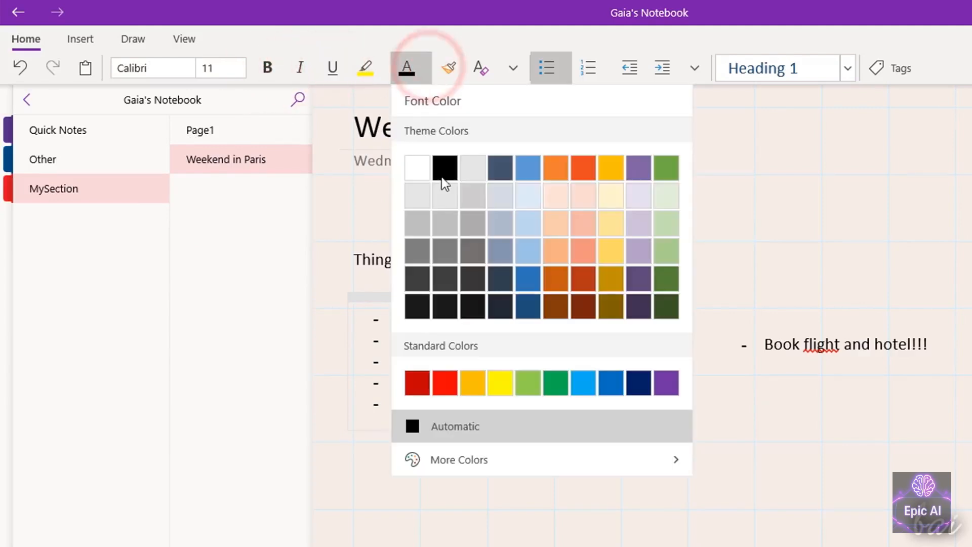
click(584, 168)
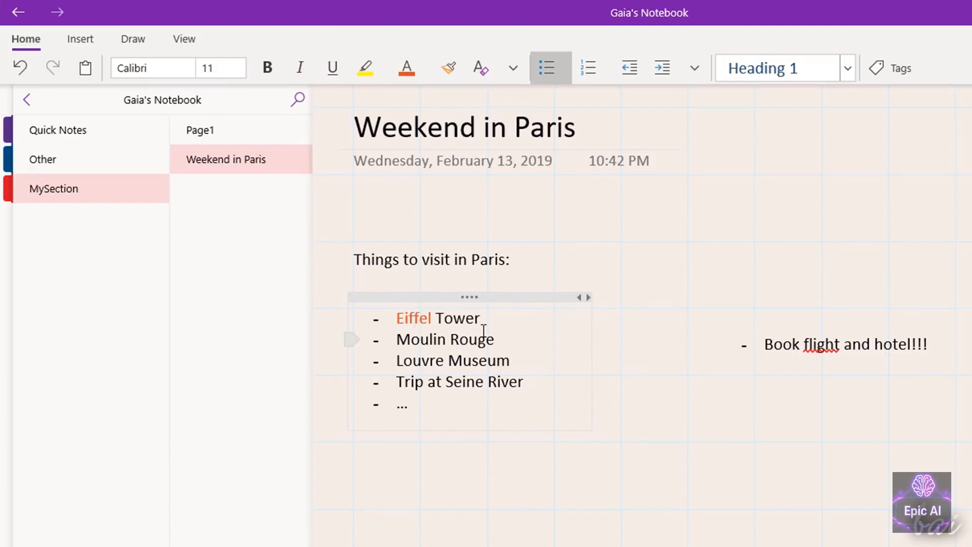
click(473, 296)
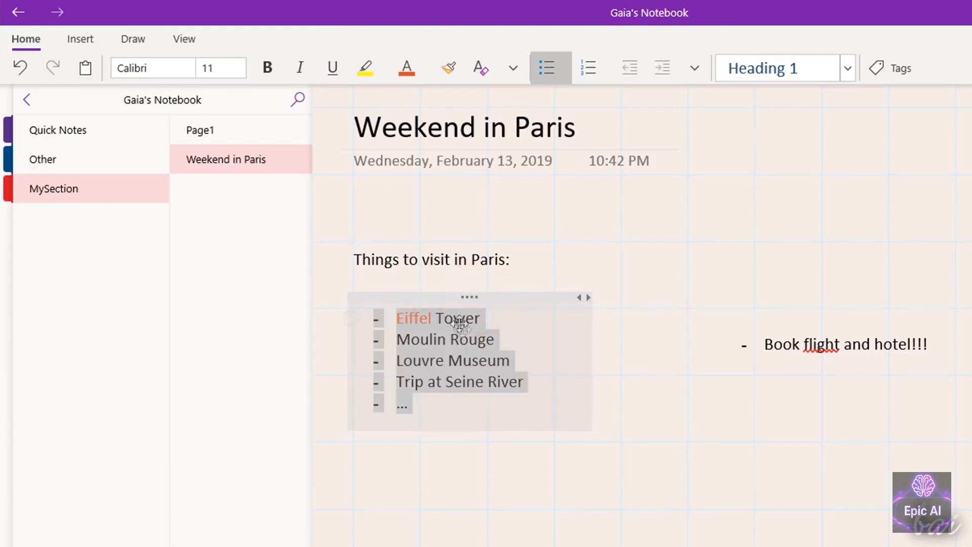
click(427, 64)
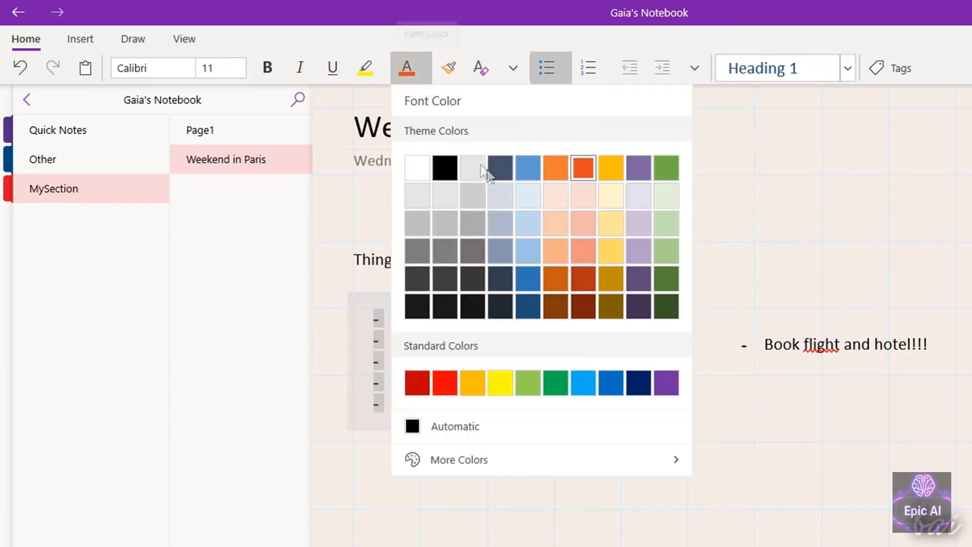
click(638, 384)
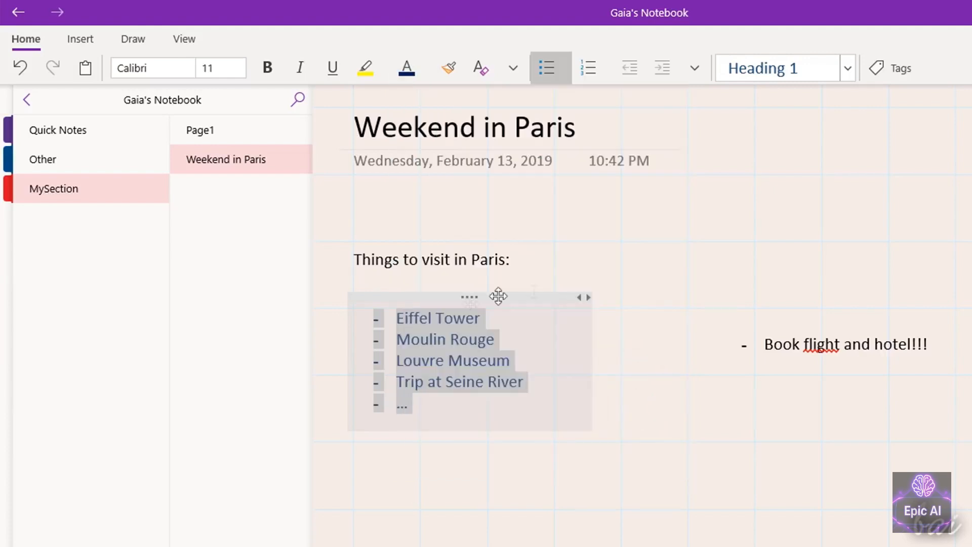
click(649, 319)
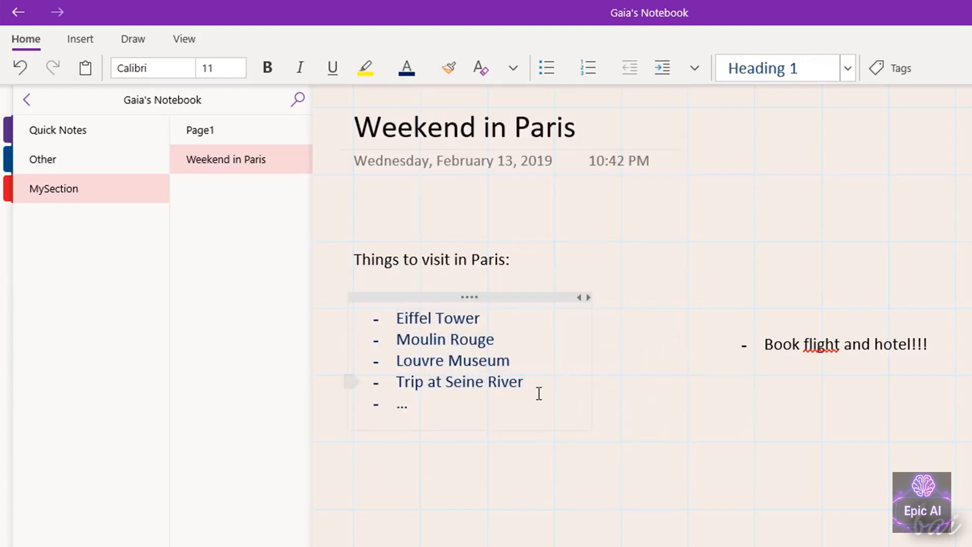
Tag the Eiffel Tower line as Important and the Moulin Rouge line as Question.
click(422, 361)
click(394, 320)
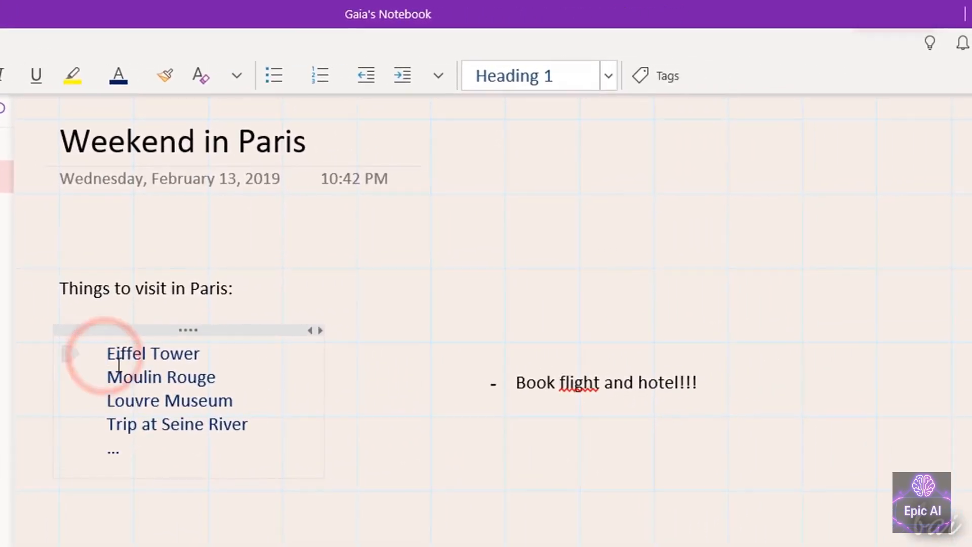
click(679, 77)
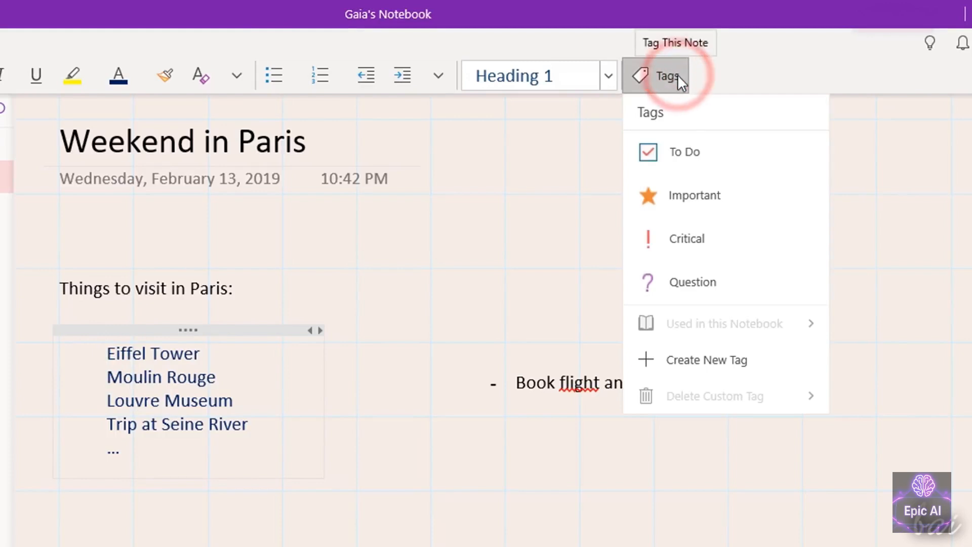
click(670, 194)
click(108, 377)
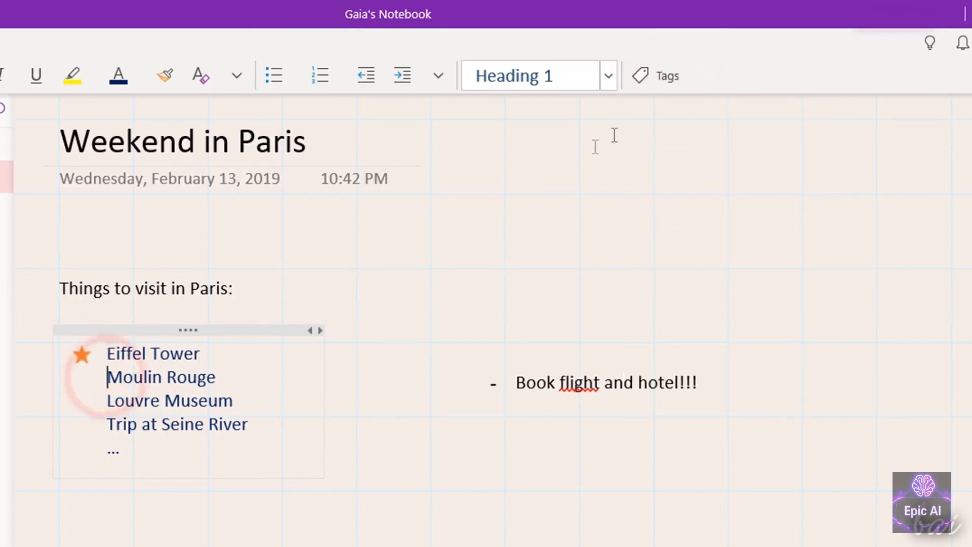
click(667, 77)
click(689, 282)
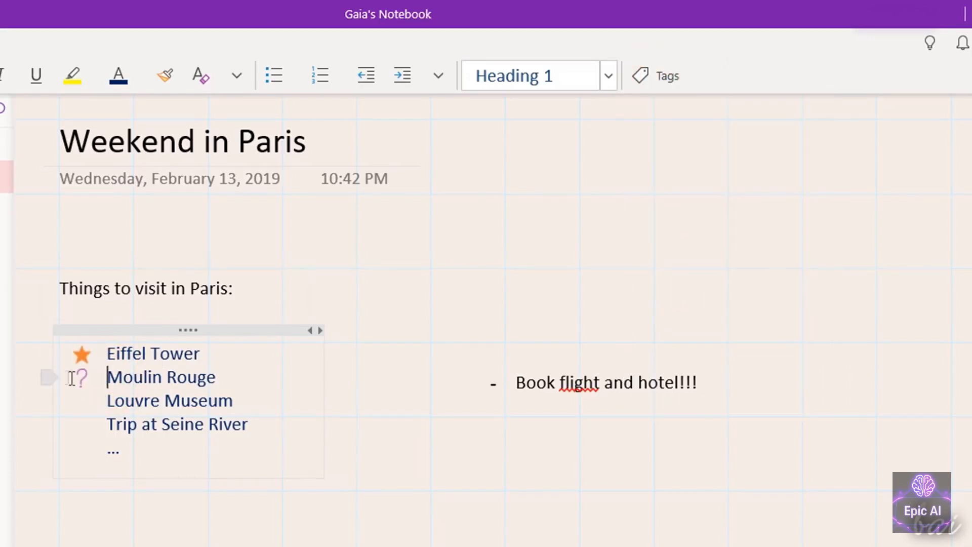
Add To Do tags to the Louvre Museum and Trip at Seine River lines.
click(103, 402)
click(668, 76)
click(674, 149)
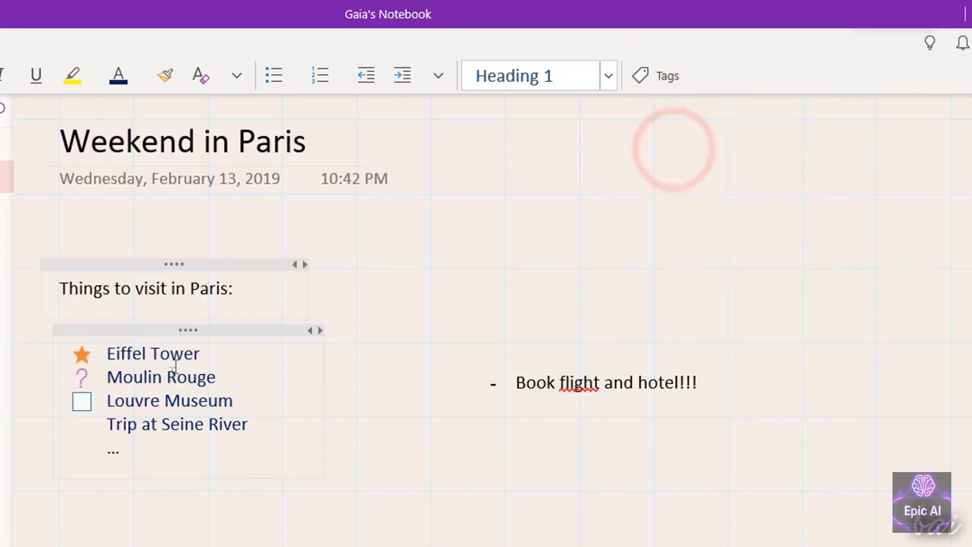
click(103, 425)
click(667, 76)
click(679, 152)
Tick and clear the To Do checkboxes beside Louvre Museum and Trip at Seine River.
click(83, 401)
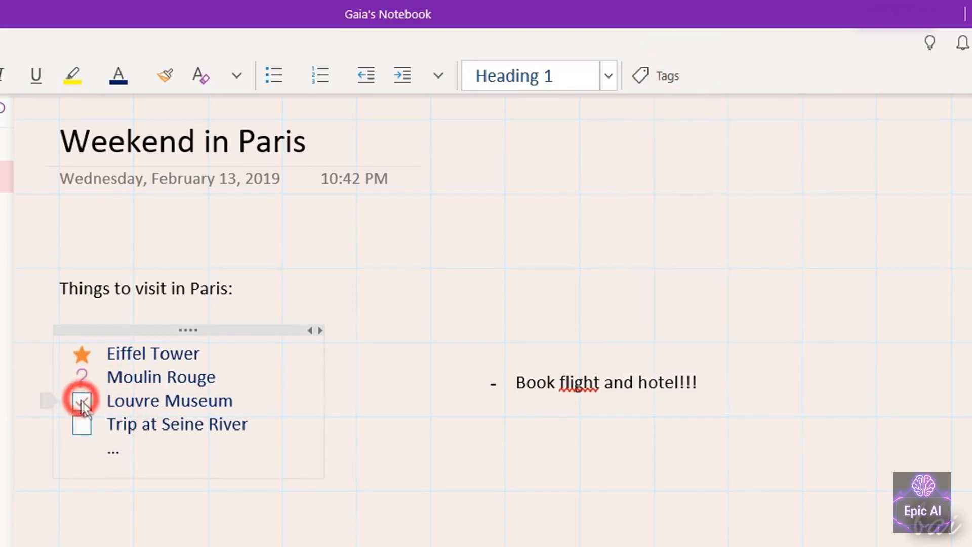
click(83, 425)
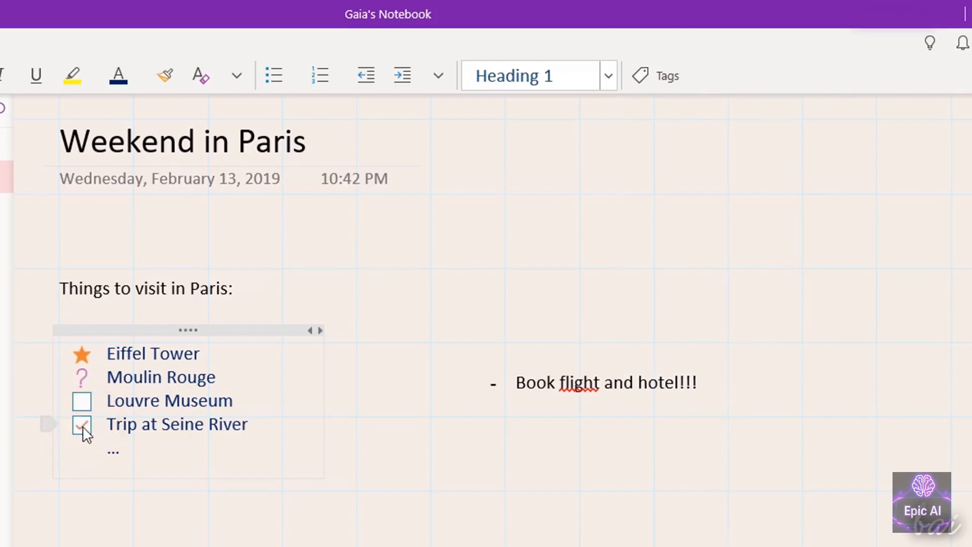
click(83, 426)
Create a custom tag named Mine with the blue flag icon.
click(668, 76)
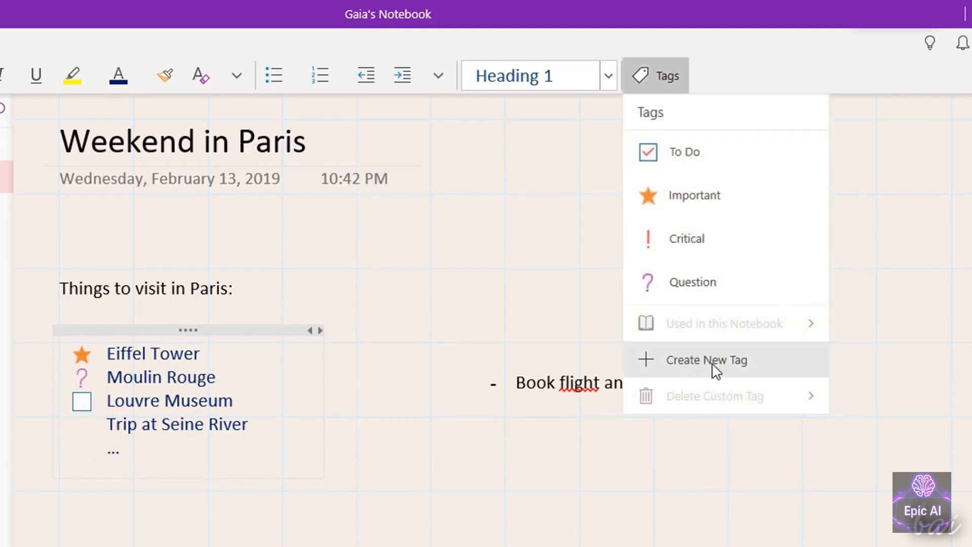
click(735, 366)
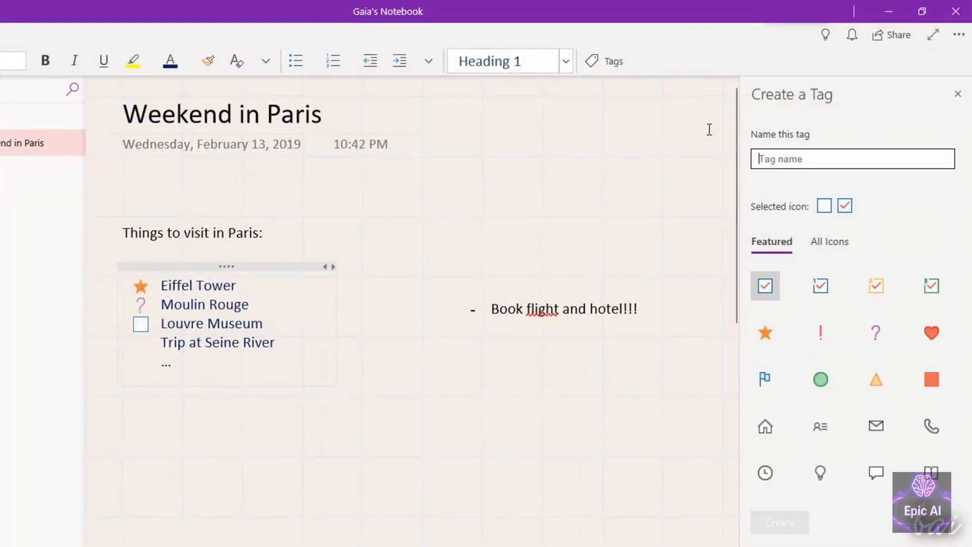
text(Mine)
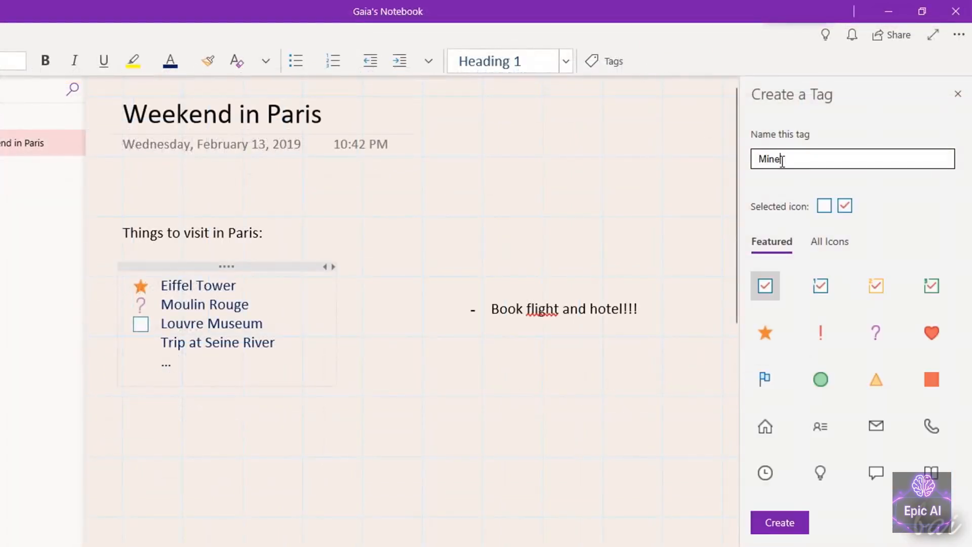
click(769, 382)
click(782, 520)
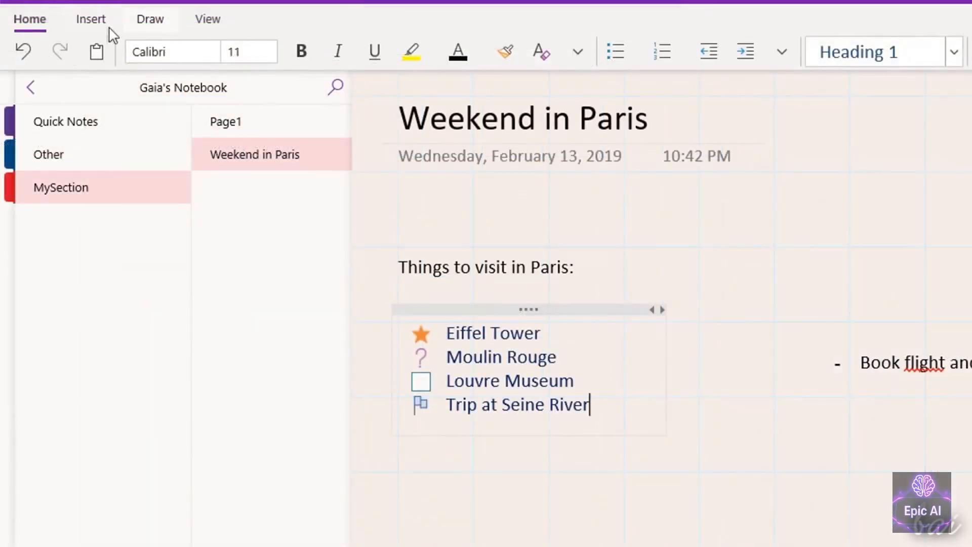
Insert a € symbol after "Expected cost: 400" at the end of the sights list.
click(104, 26)
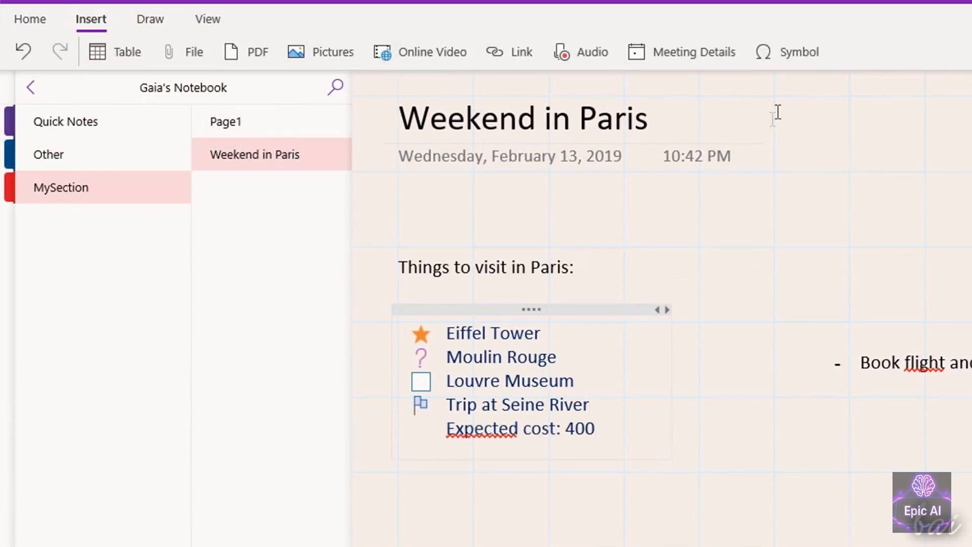
click(803, 58)
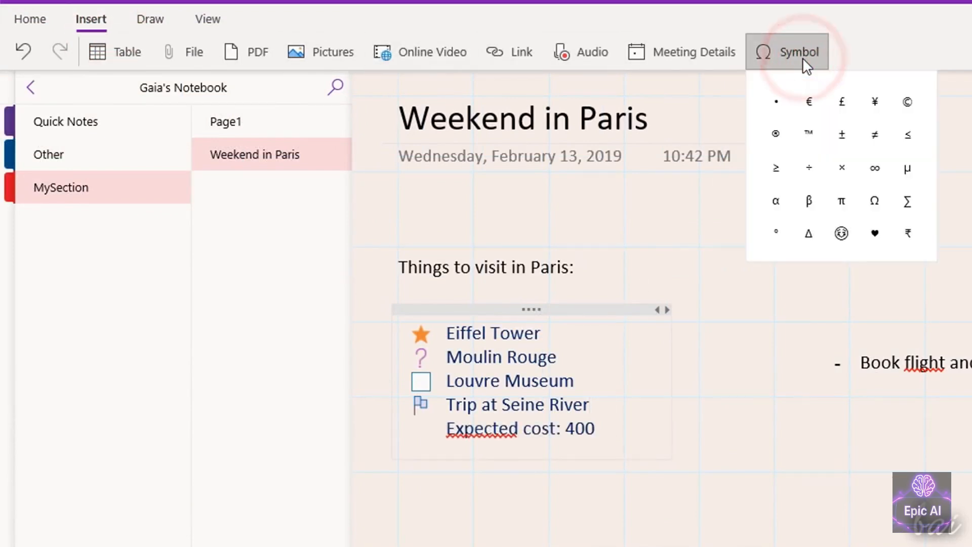
click(811, 103)
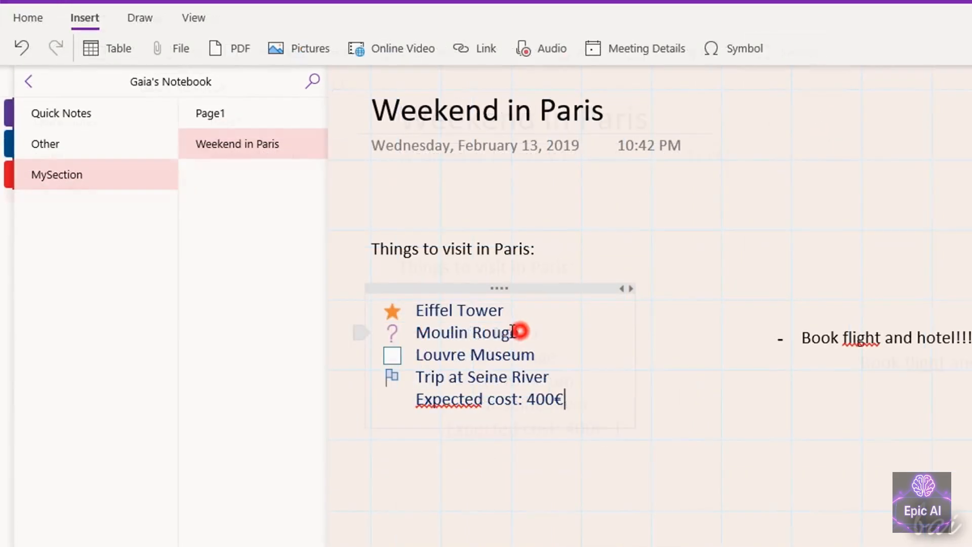
triple_click(553, 358)
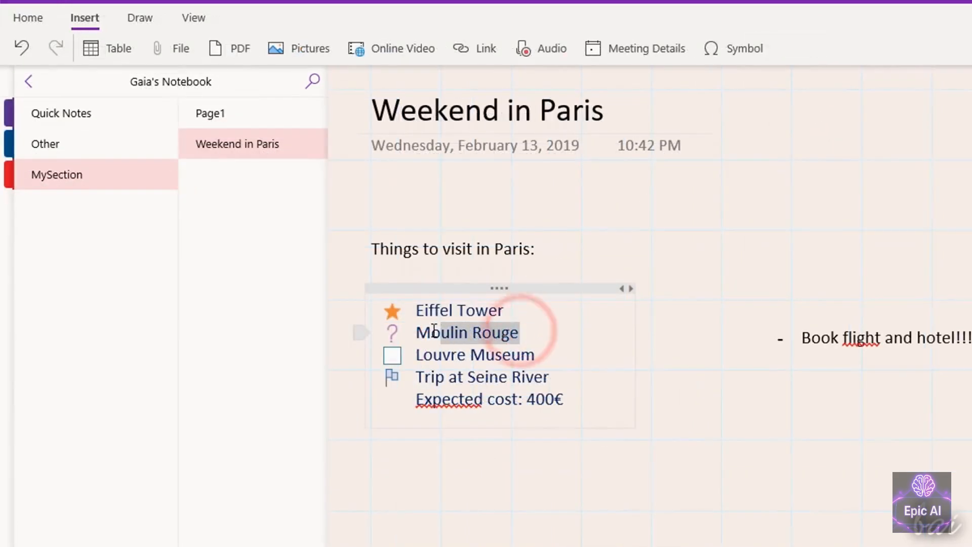
click(486, 49)
text(http://www.moulinrouge.fr)
click(701, 512)
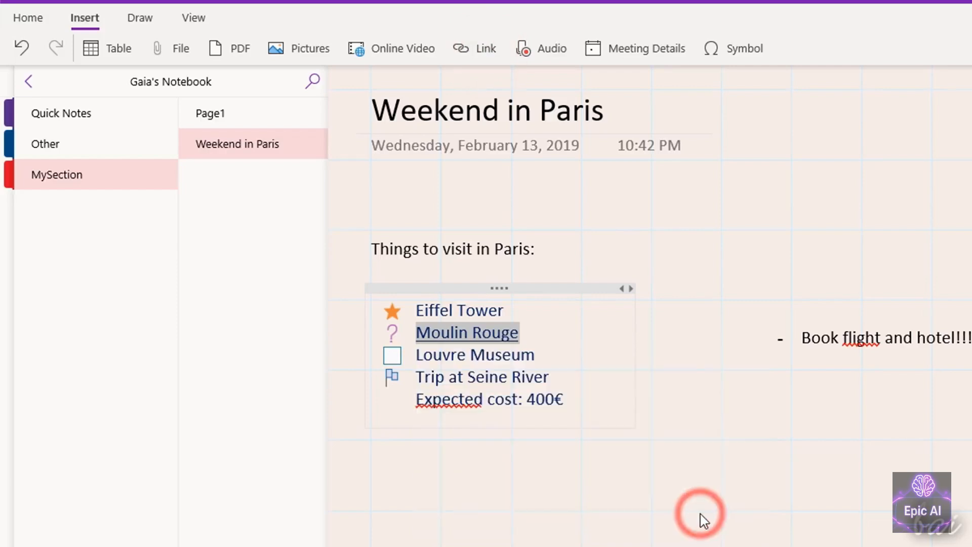
click(544, 355)
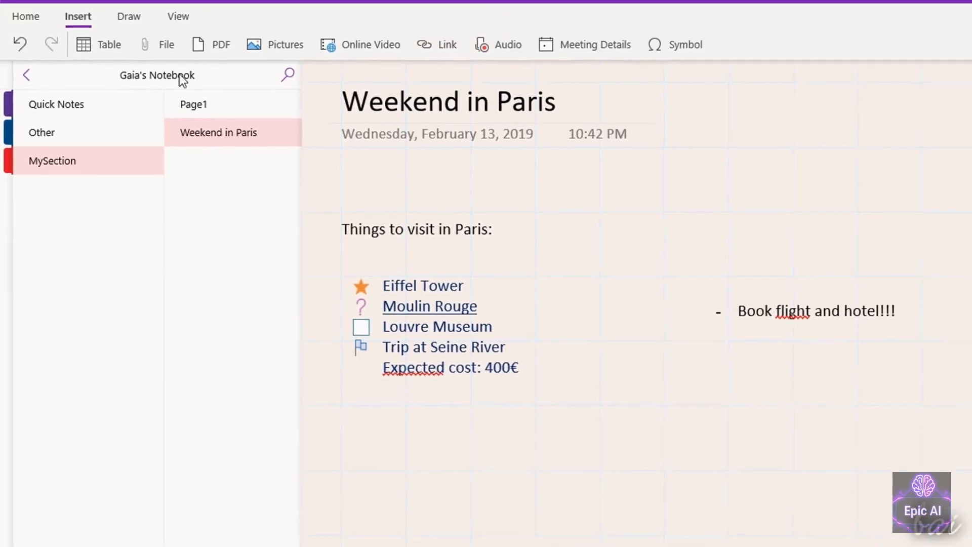
Insert a 7 x 3 table and position it below the sights list.
click(107, 52)
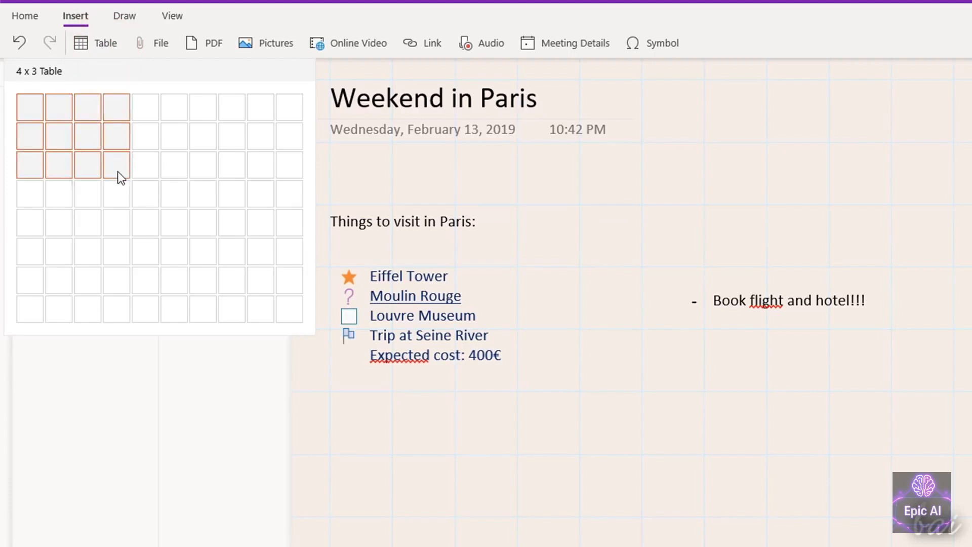
click(199, 178)
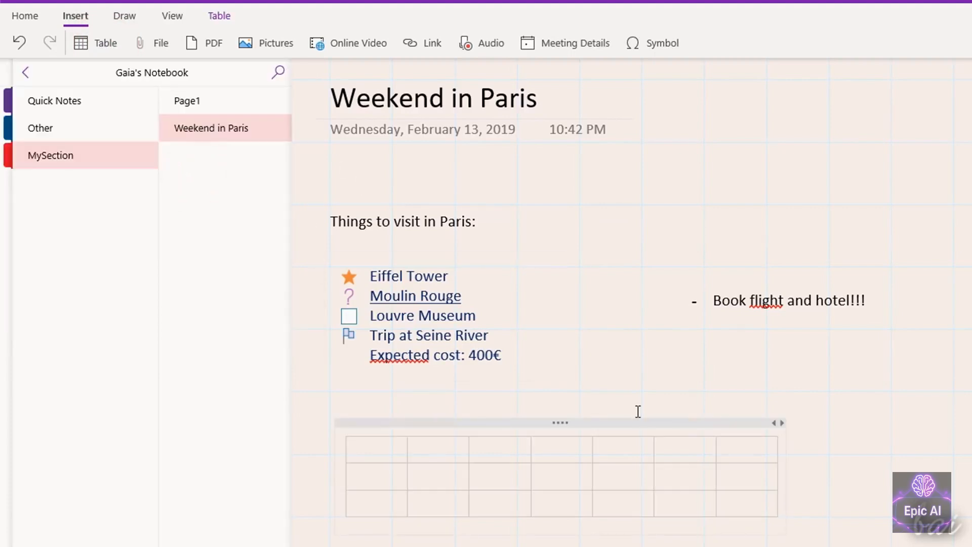
drag(362, 404, 383, 383)
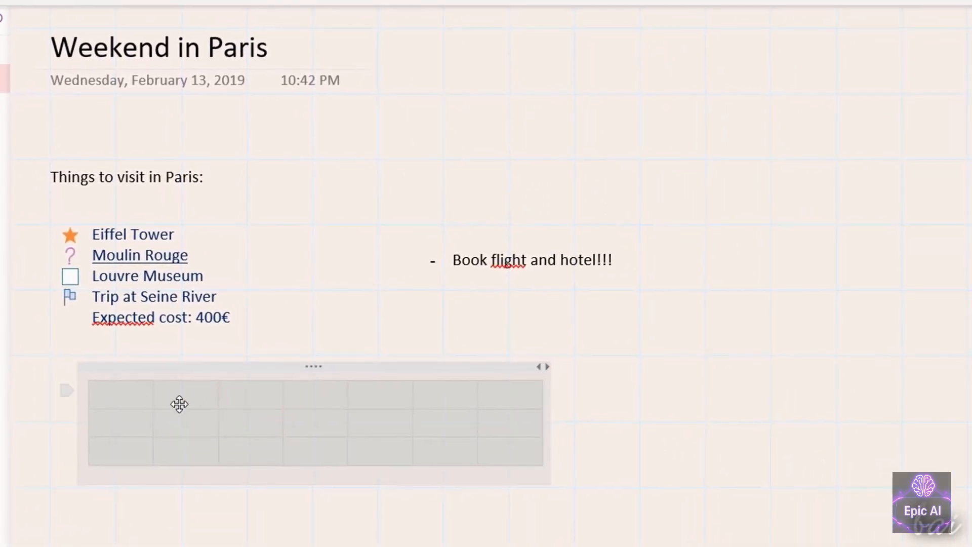
Fill the table's first row with Monday, Tuesday and Wednesday, enter Morning and Afternoon below Monday, and adjust the first column's width.
click(143, 395)
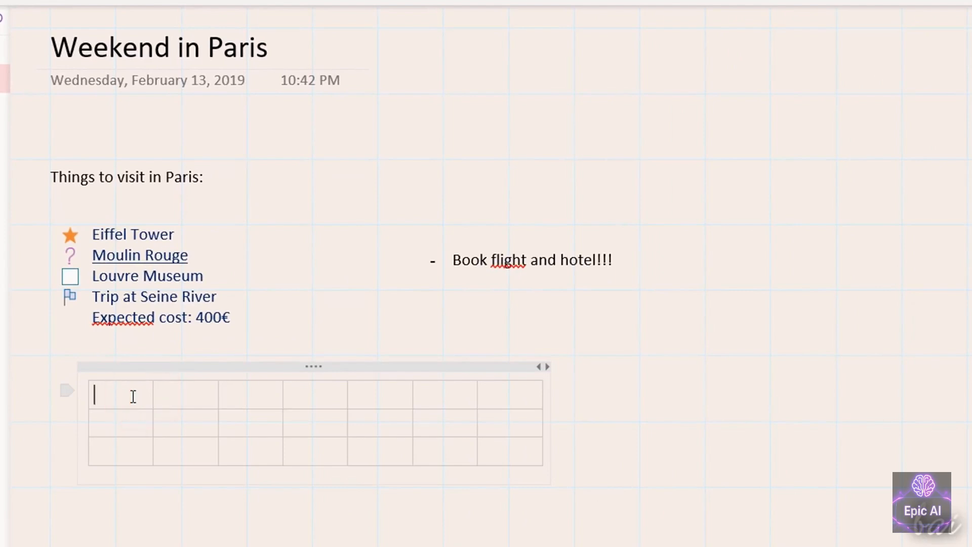
text(Monday)
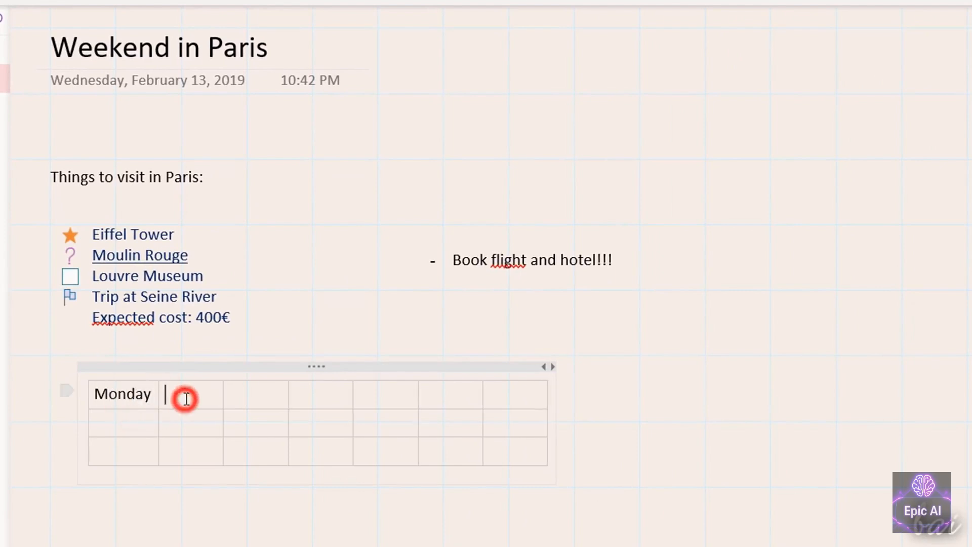
text(Tuesday)
key(Tab)
text(Wednesday)
click(141, 425)
text(Morning)
text(Aftern)
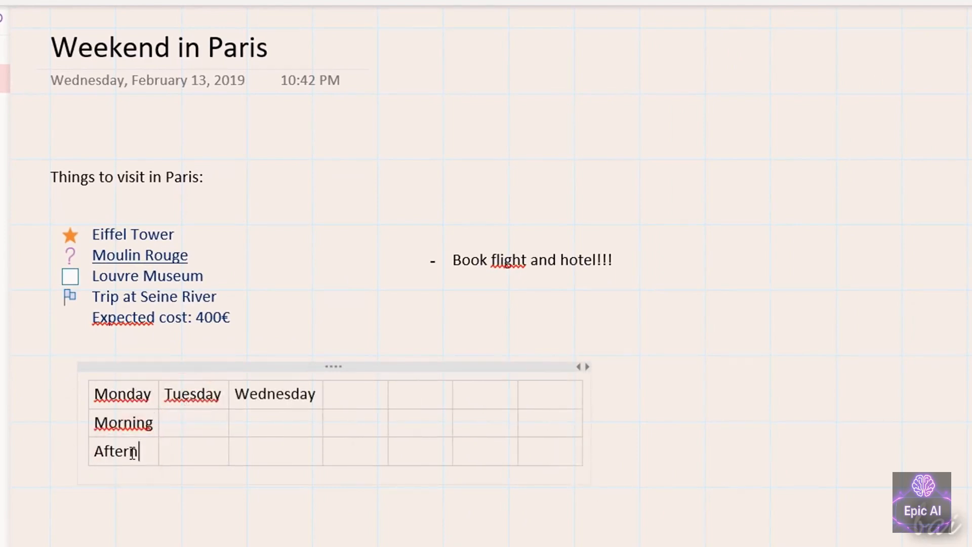
text(oon)
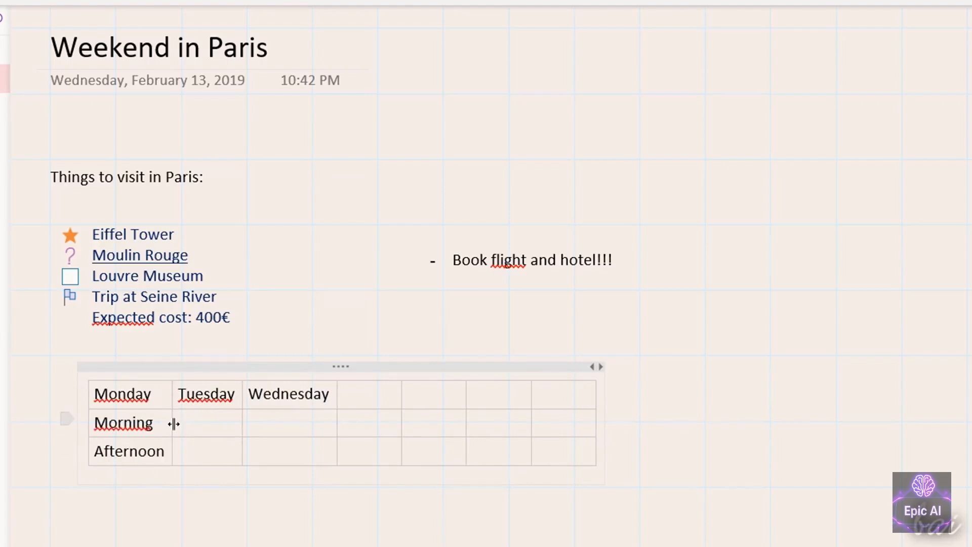
mouse_move(174, 424)
mouse_down()
mouse_move(123, 428)
mouse_move(222, 430)
mouse_move(113, 426)
mouse_move(175, 428)
mouse_up()
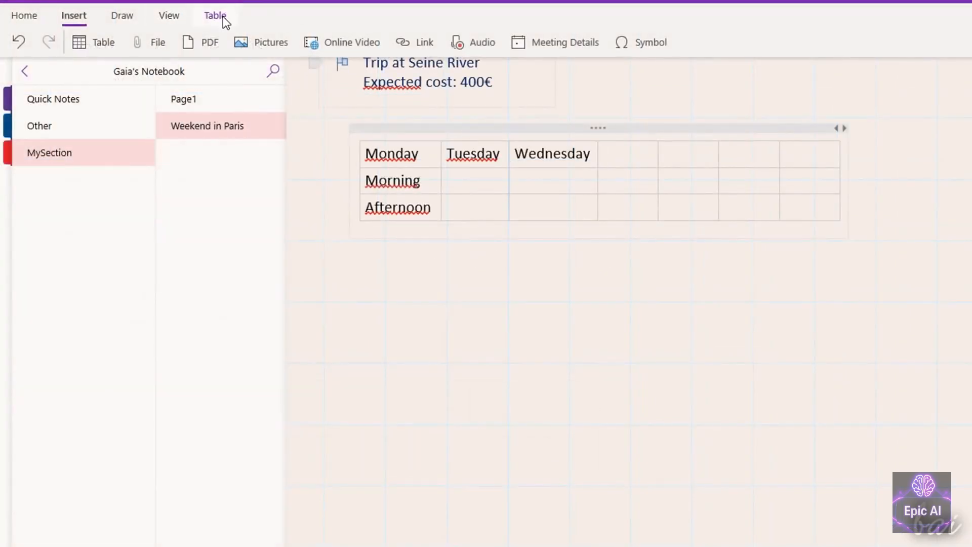
Try deleting two empty columns from the weekday table.
click(222, 17)
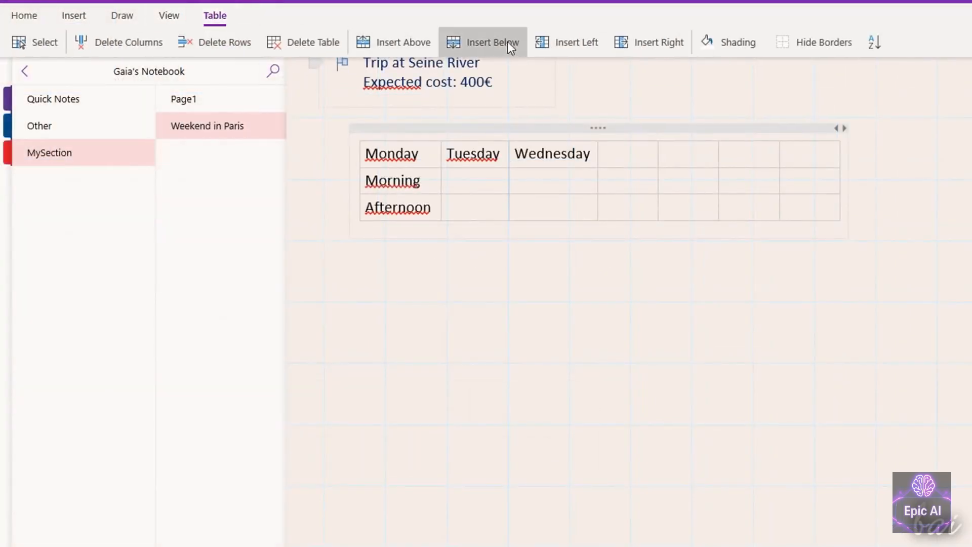
click(143, 49)
click(141, 47)
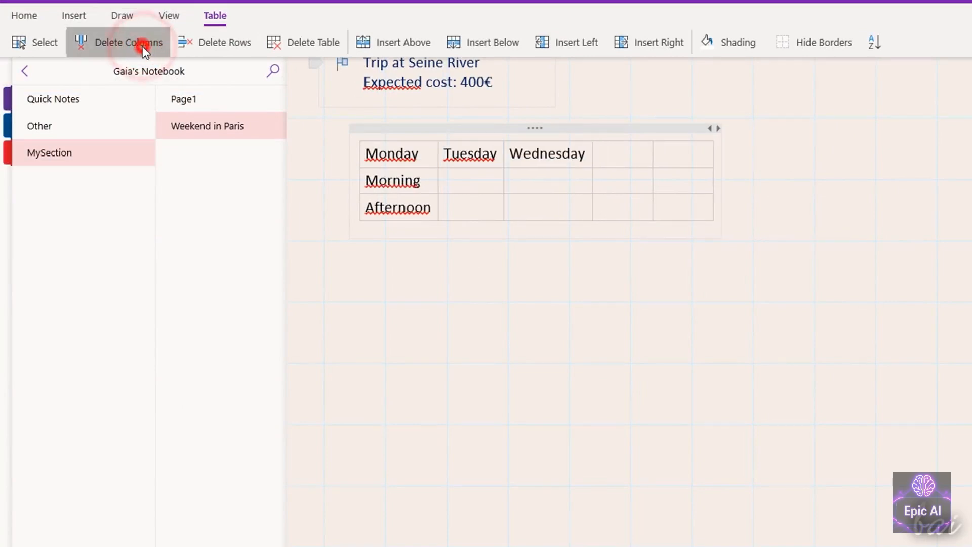
Shade the weekday table's first row light orange and toggle the table's borders off and back on.
drag(382, 152, 787, 161)
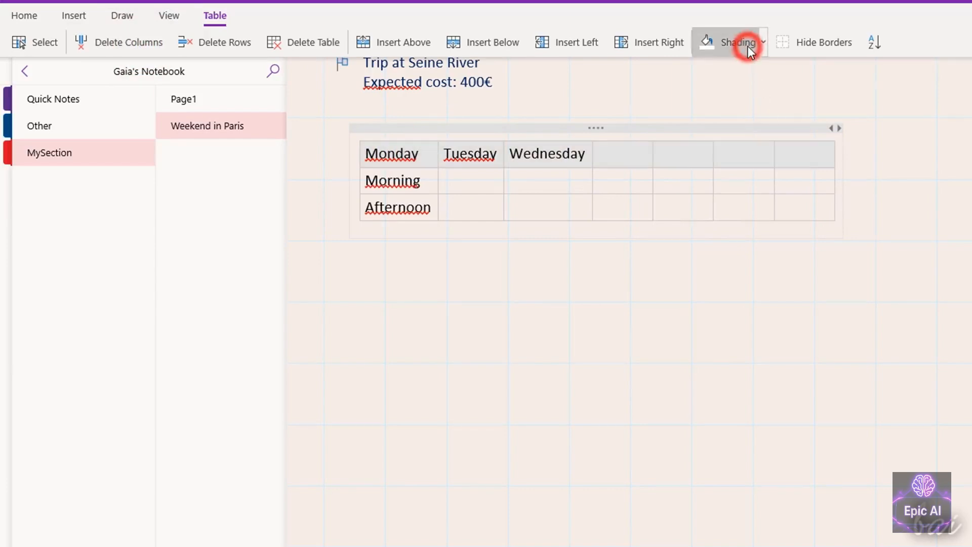
click(761, 44)
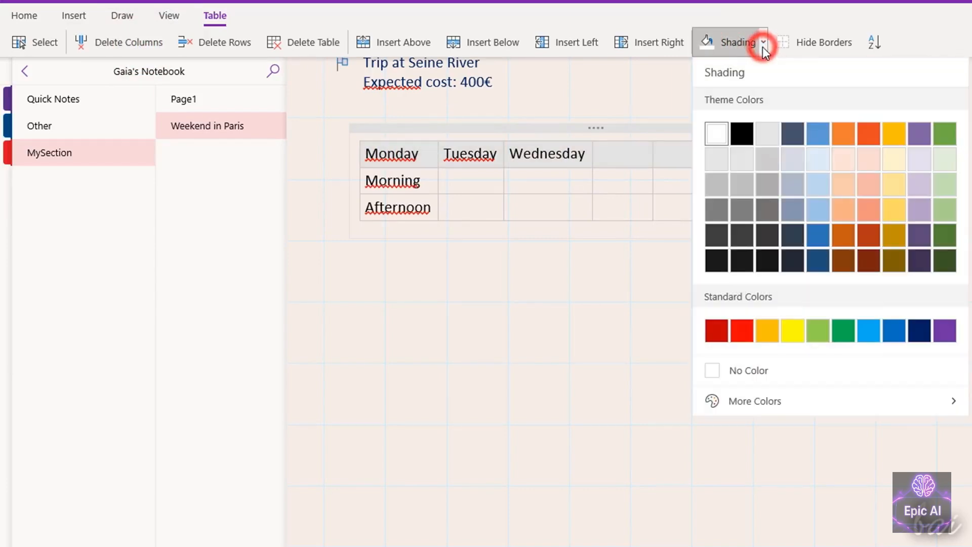
click(843, 210)
click(627, 187)
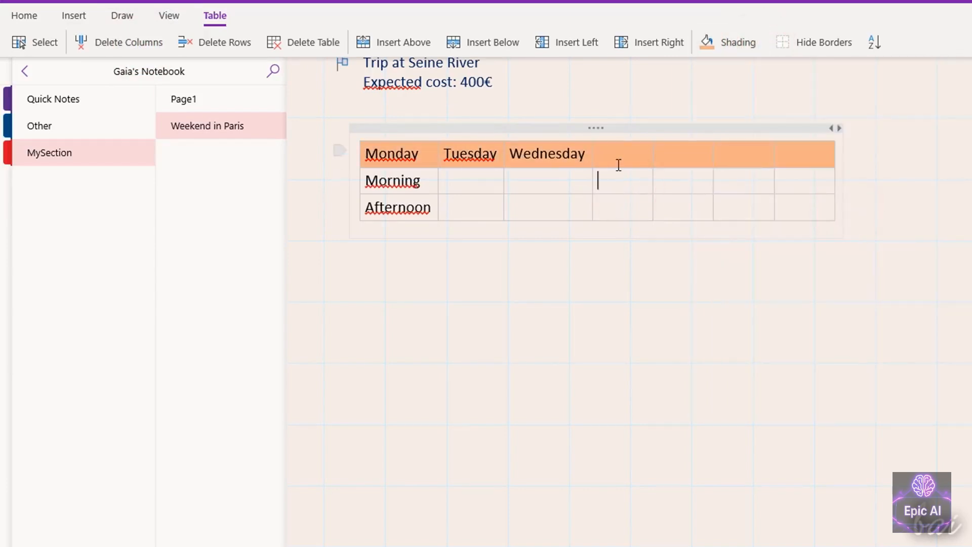
click(825, 46)
click(824, 47)
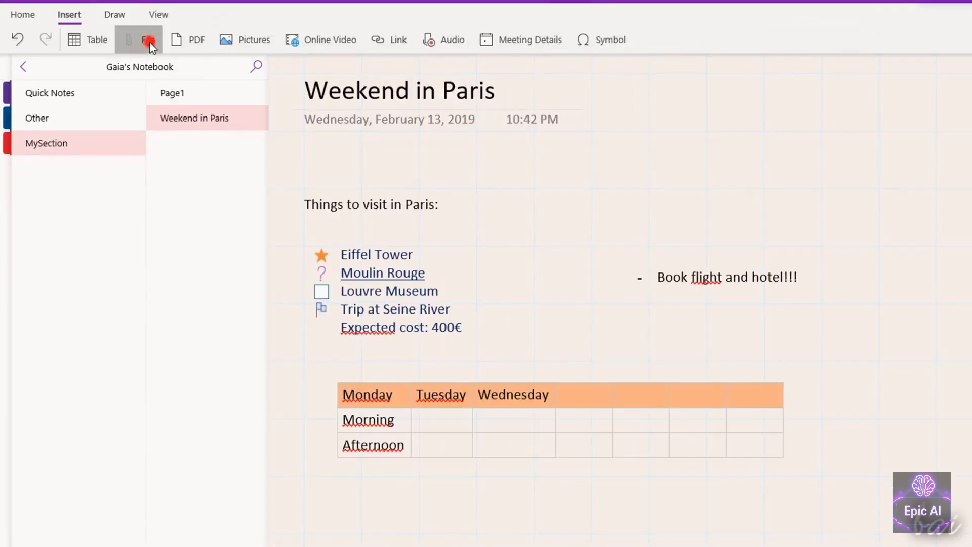
Attach MyExcelDocument.xlsx to the page above the Book flight and hotel note.
click(150, 41)
click(304, 133)
click(539, 335)
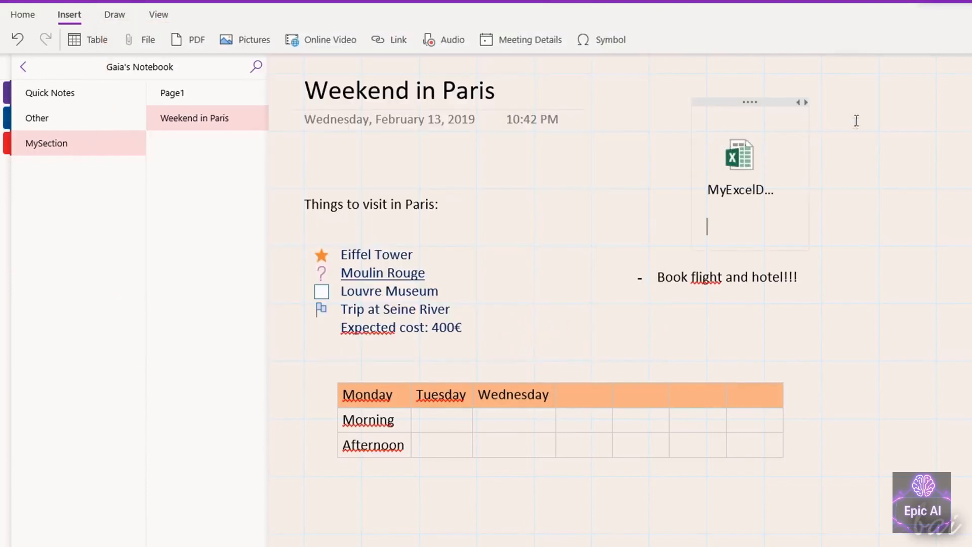
Attach TeacherNotes.docx beside the Excel attachment and open the attached Excel workbook.
click(858, 119)
click(147, 39)
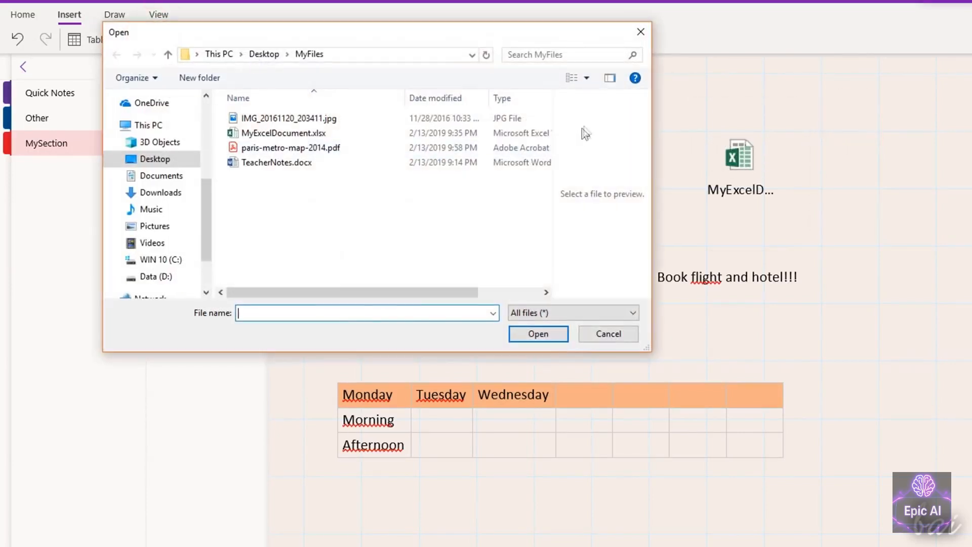
click(299, 163)
click(537, 333)
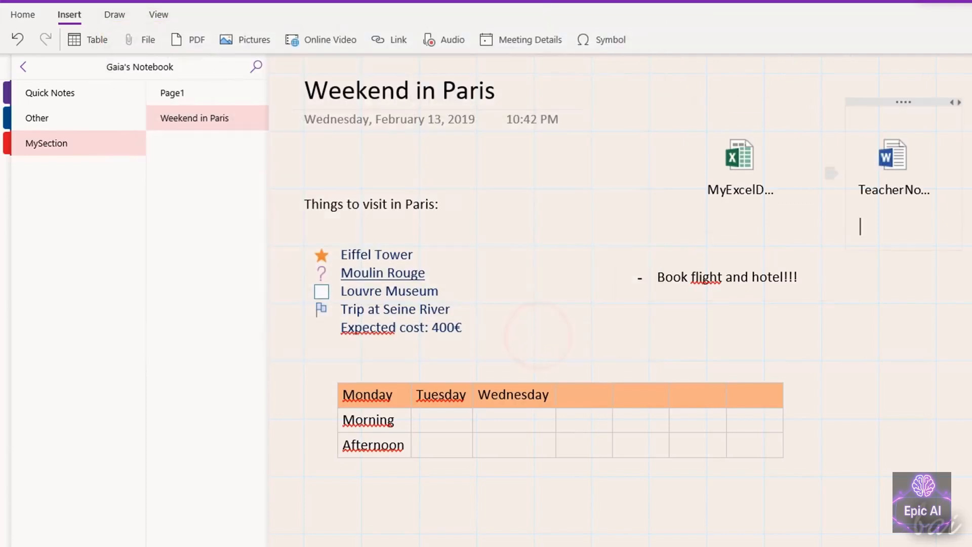
click(761, 157)
click(749, 162)
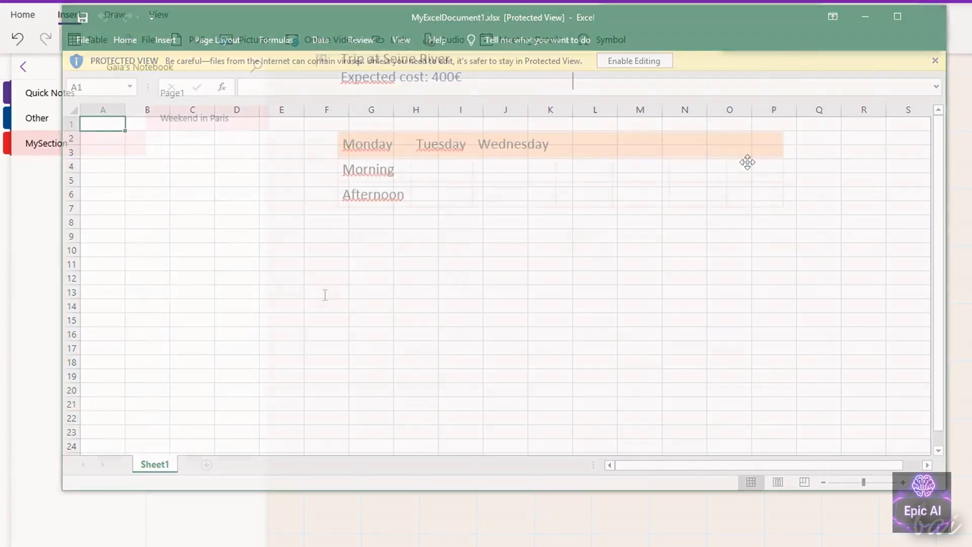
Insert the picture IMG_20161120_203411.jpg below the weekday table and add paris-metro-map-2014.pdf to the page as a printout.
click(320, 278)
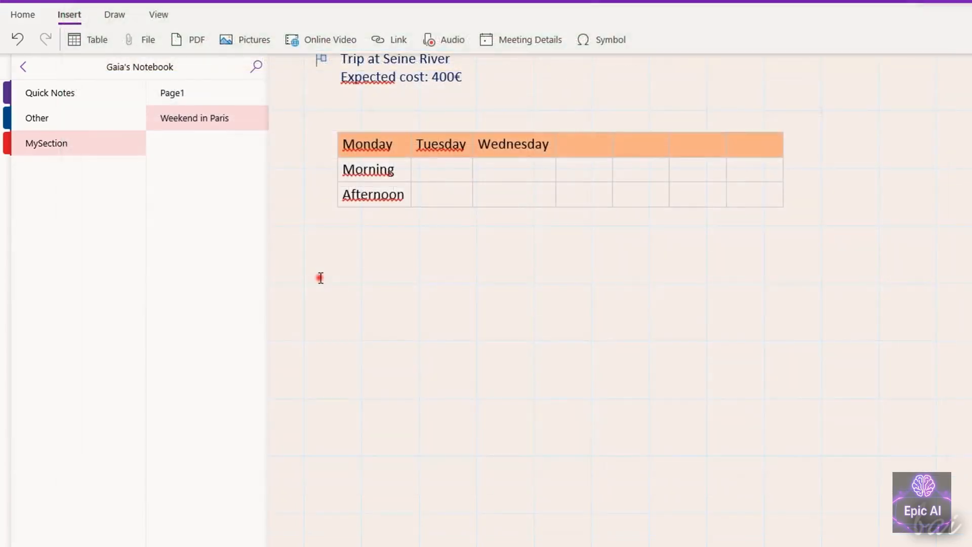
click(260, 40)
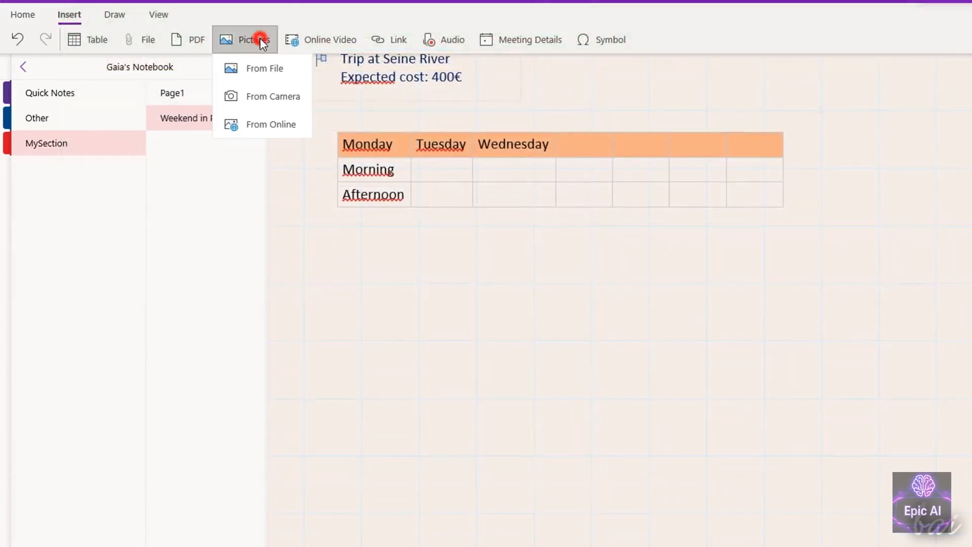
click(269, 69)
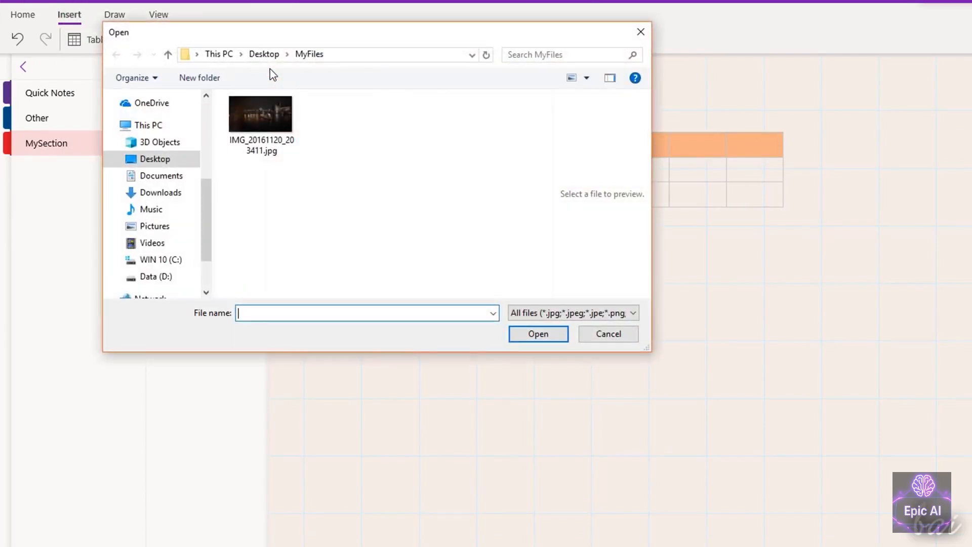
click(260, 113)
click(533, 337)
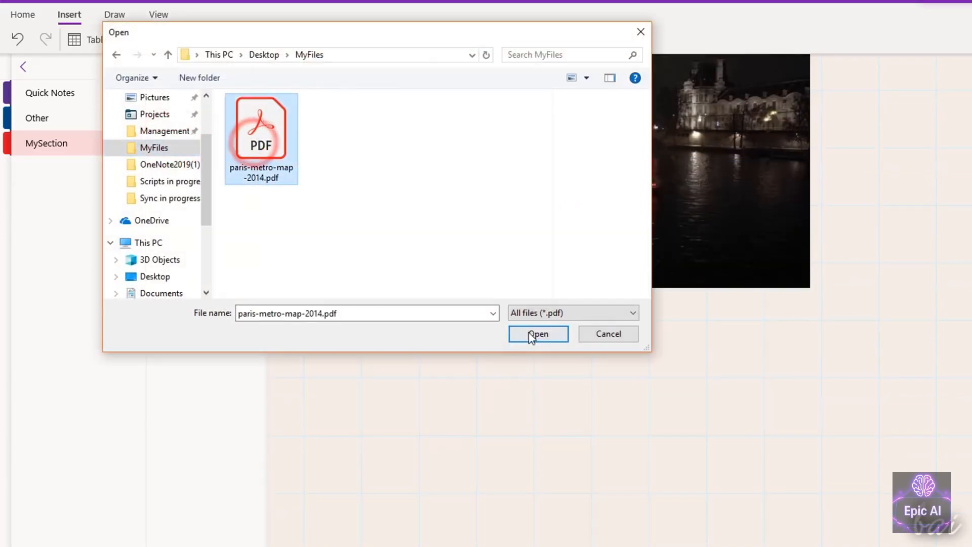
click(532, 334)
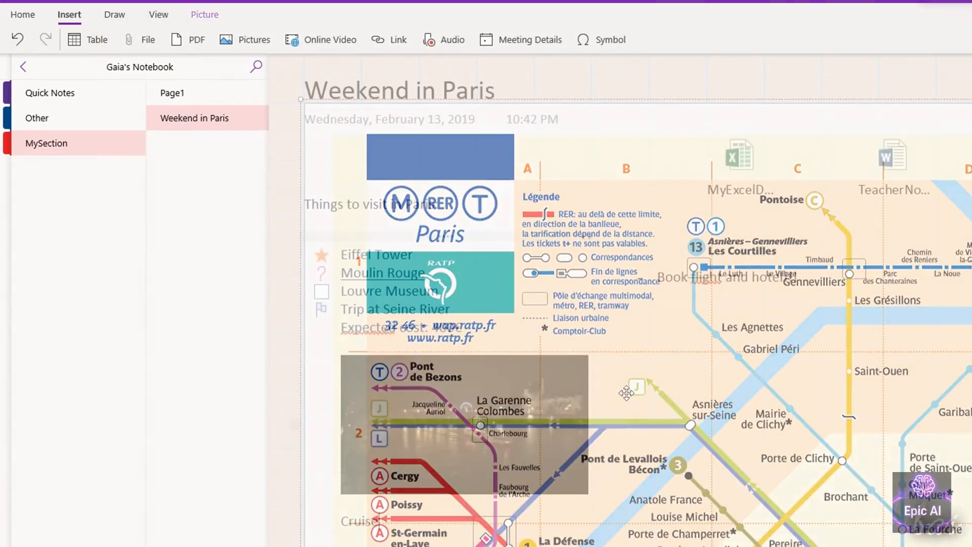
Move the sights list together with its embedded picture across the page and return it to its original place.
drag(456, 229, 571, 211)
click(571, 211)
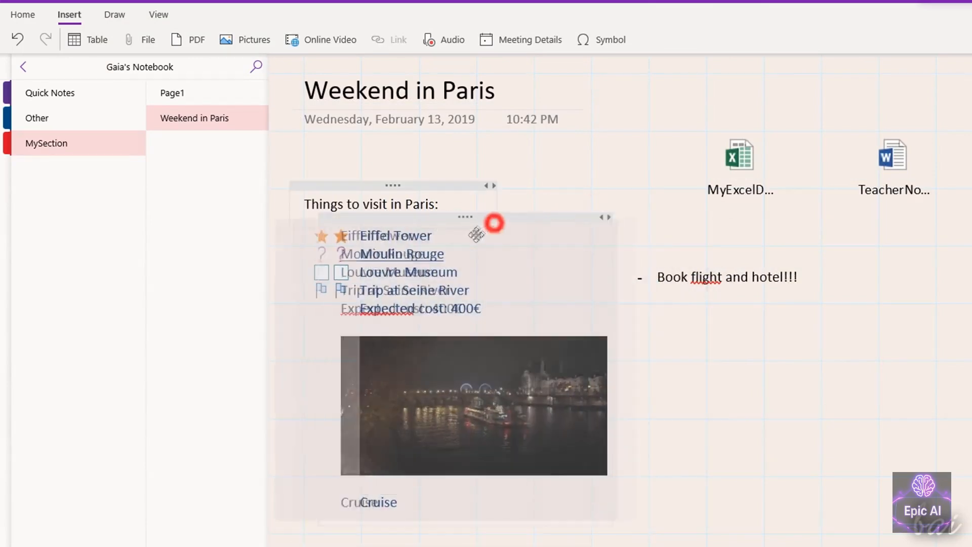
click(495, 235)
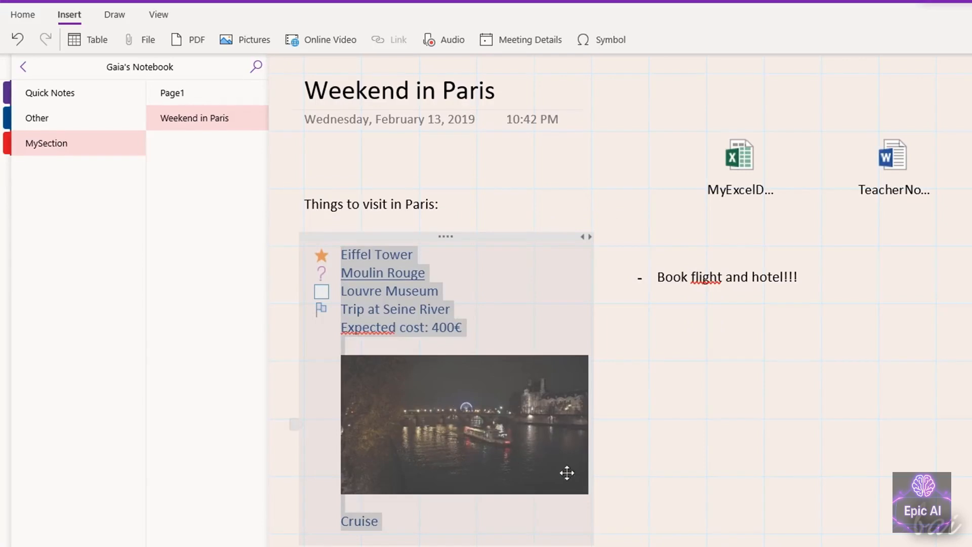
click(643, 456)
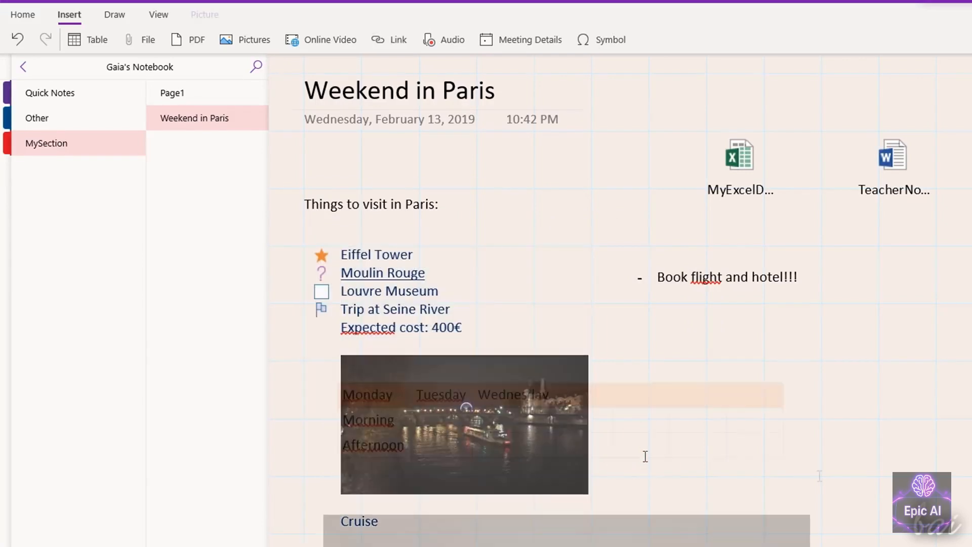
Add a new line below the expected cost in the sights list and insert a picture from file there.
click(478, 331)
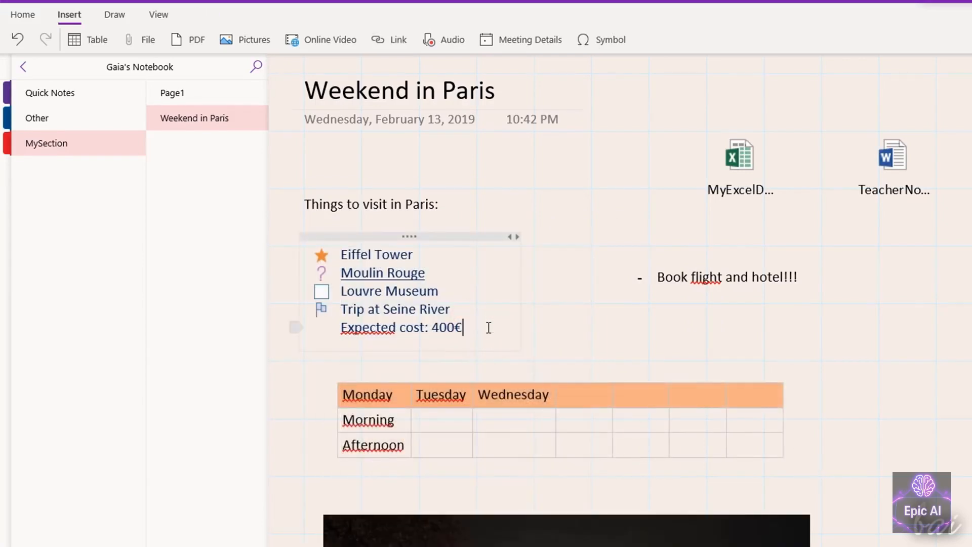
key(Return)
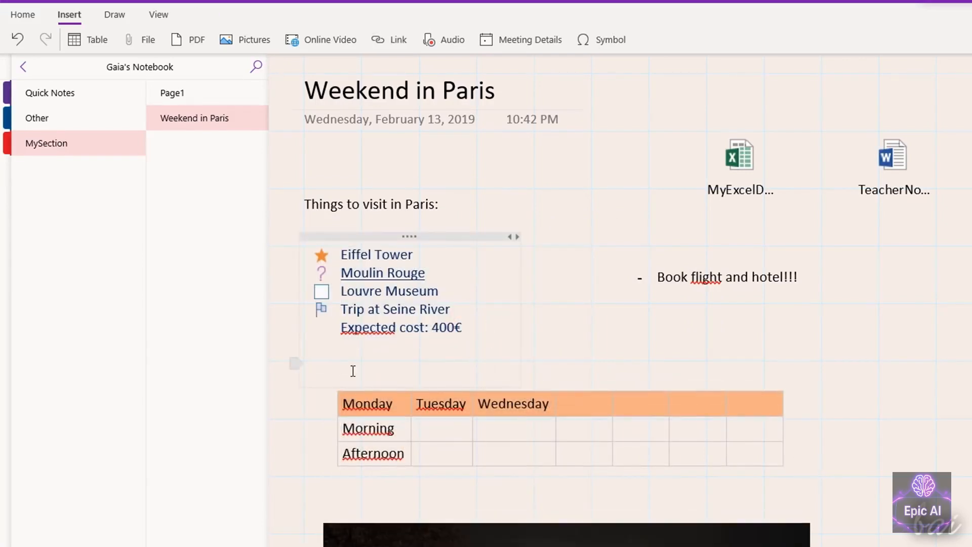
click(252, 28)
click(257, 63)
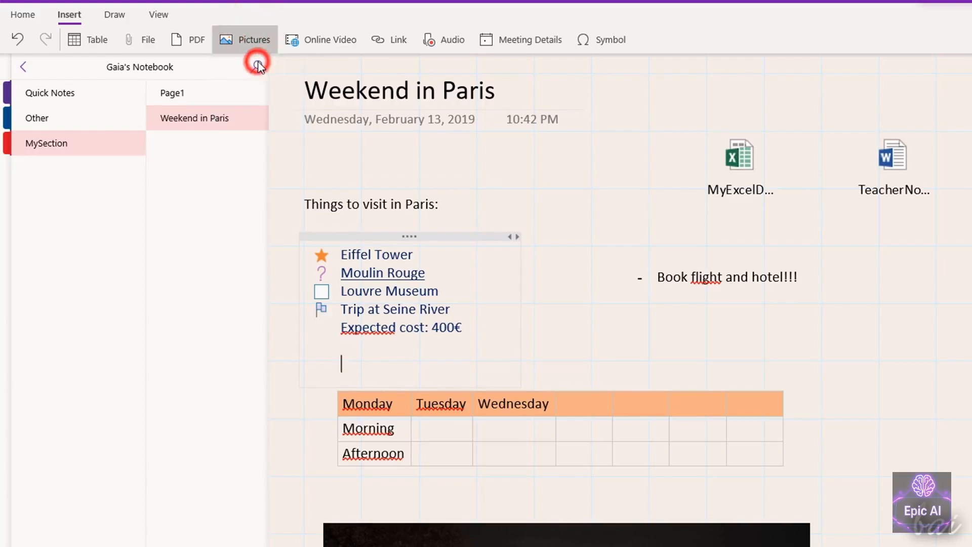
click(262, 122)
click(533, 335)
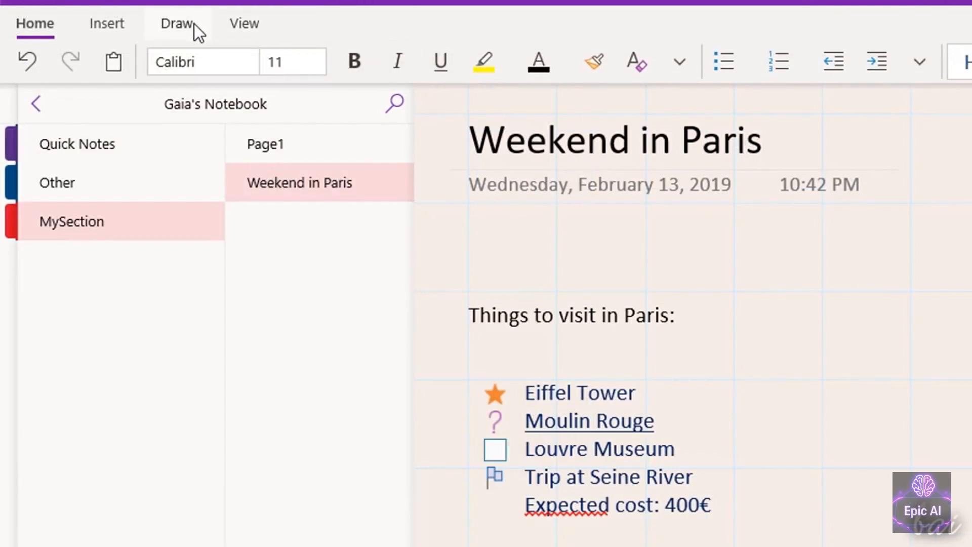
Set the red pen to medium thickness with the starry blue-purple ink effect and draw freehand over the Book flight and hotel note.
click(194, 26)
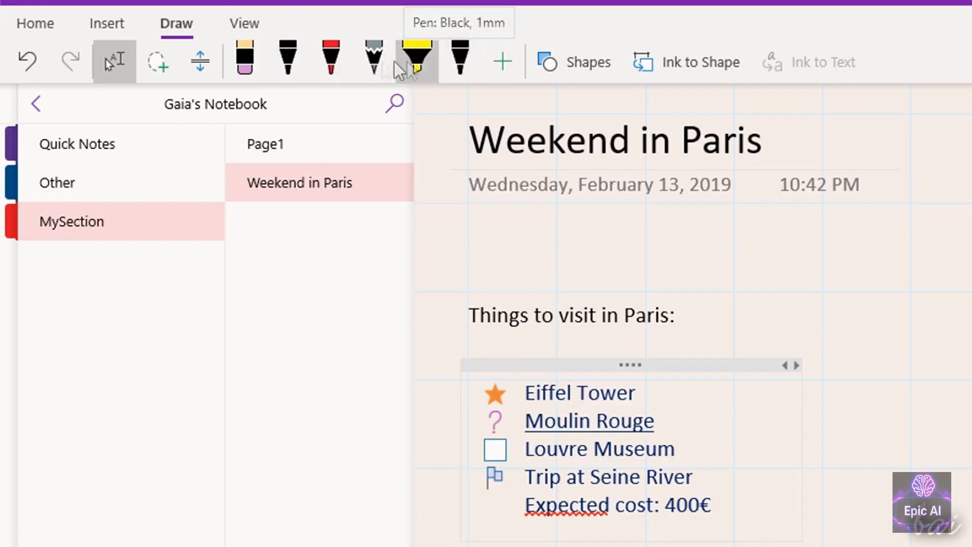
click(330, 63)
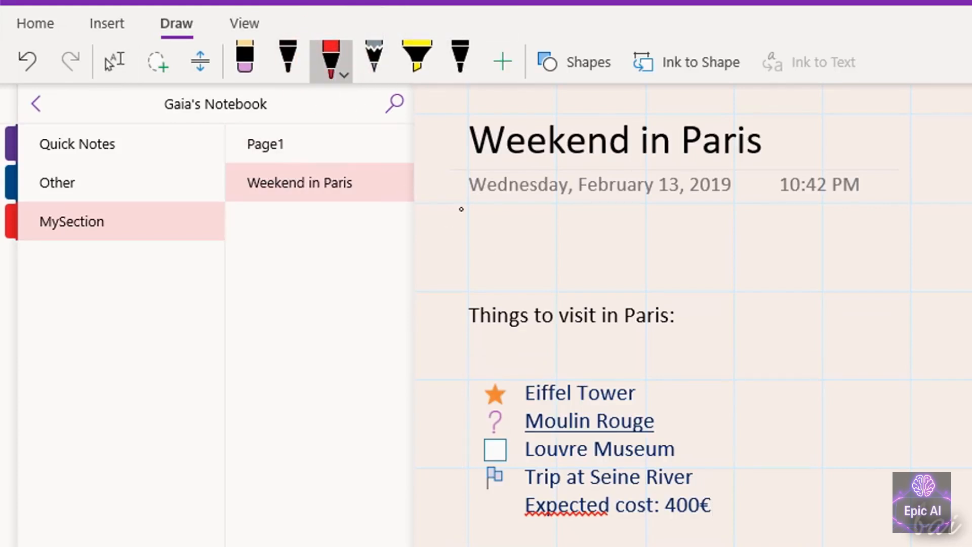
click(338, 68)
click(409, 153)
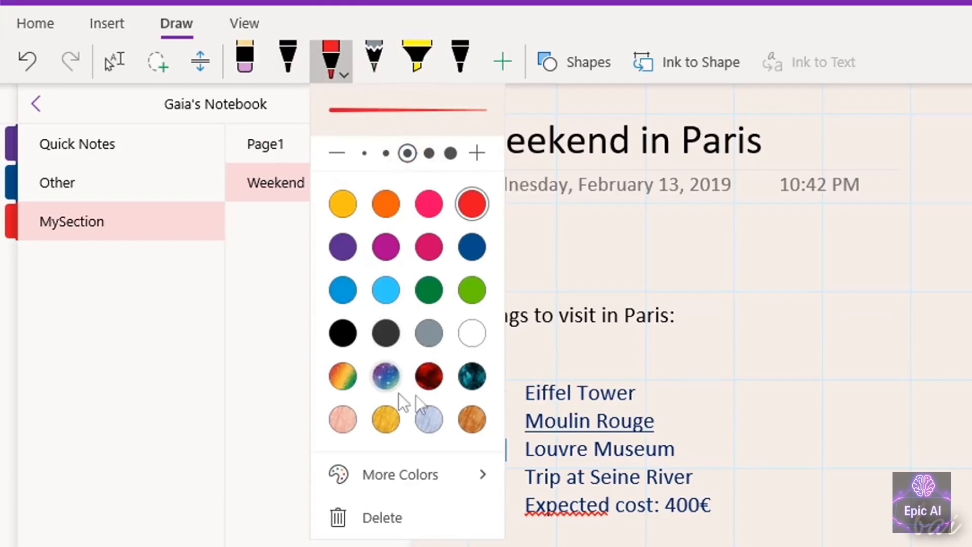
click(348, 377)
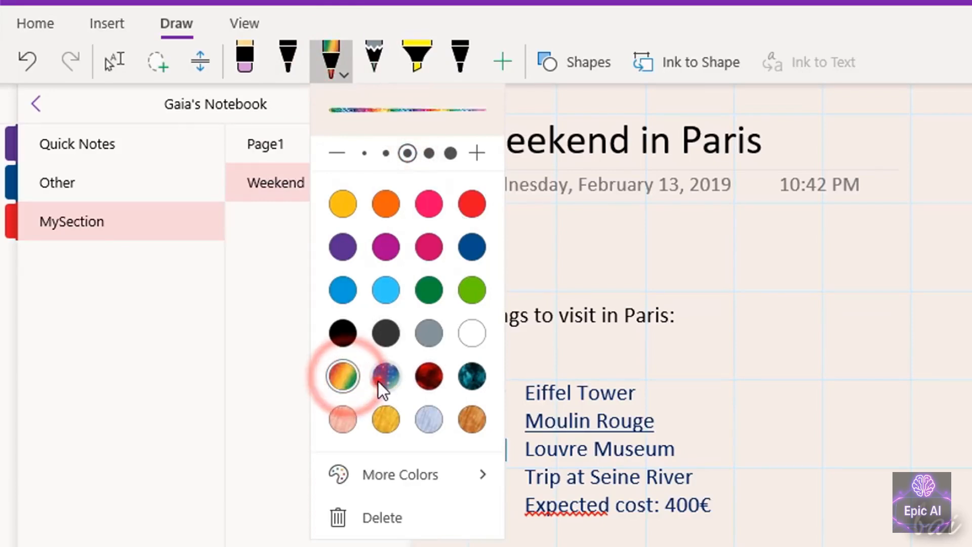
click(378, 381)
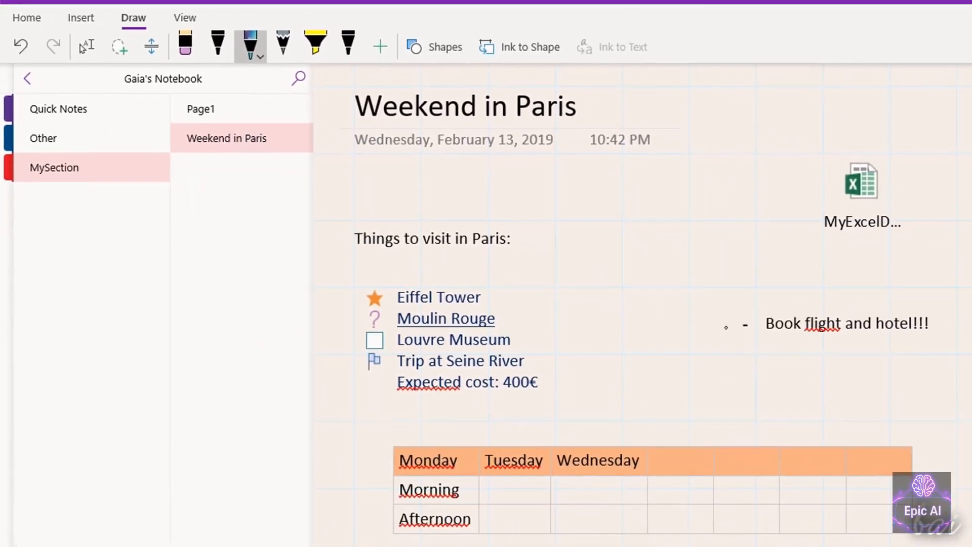
mouse_move(758, 302)
mouse_down()
mouse_move(753, 348)
mouse_move(904, 344)
mouse_up()
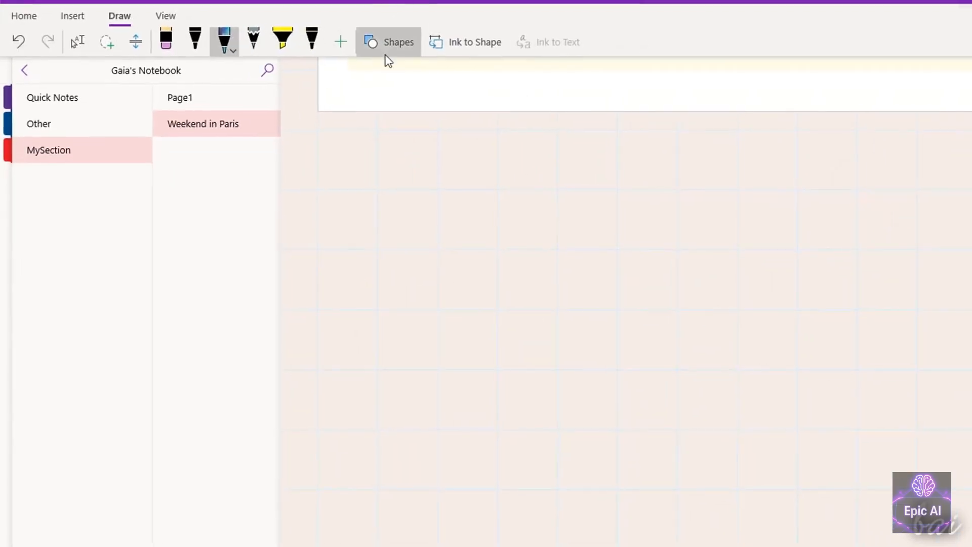
Draw a diagonal double-headed arrow, a rectangle and an XY axes graph in the empty area below the metro map.
click(435, 47)
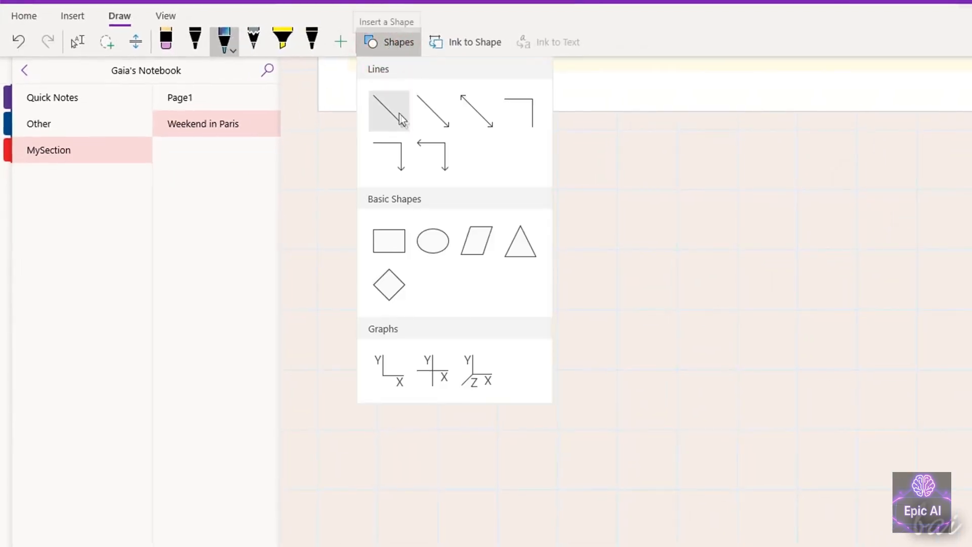
click(475, 116)
drag(364, 293, 498, 149)
click(400, 41)
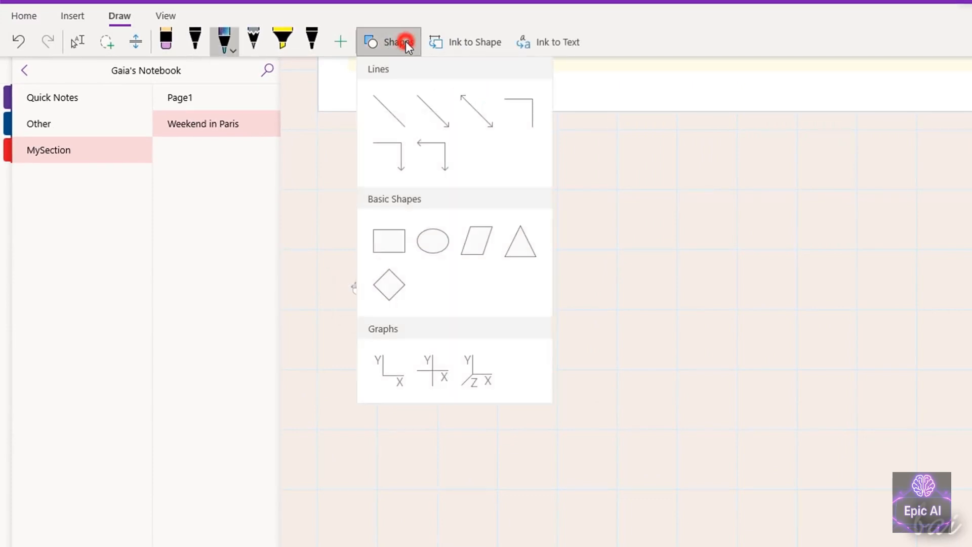
click(389, 241)
drag(578, 188, 703, 272)
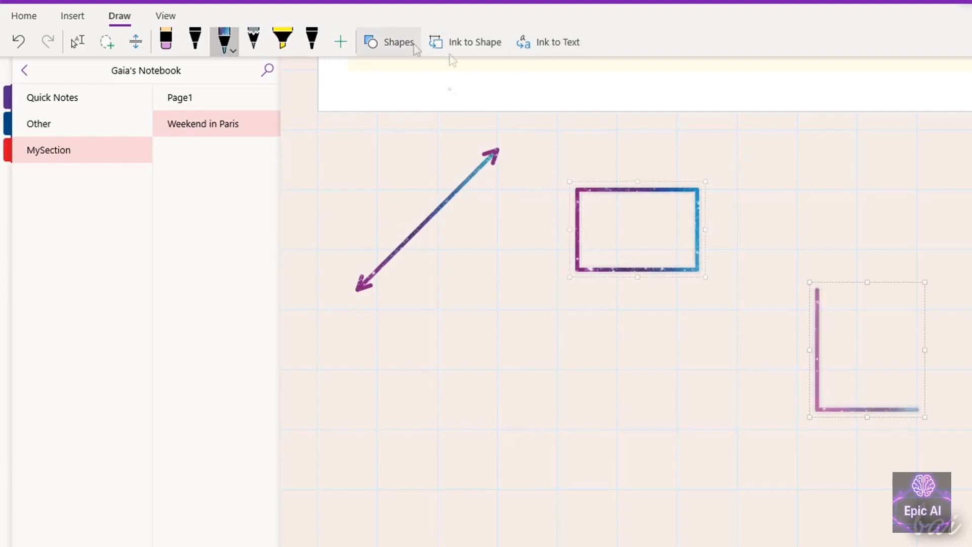
Turn on Ink to Shape and sketch a diamond below the double-headed arrow.
click(484, 44)
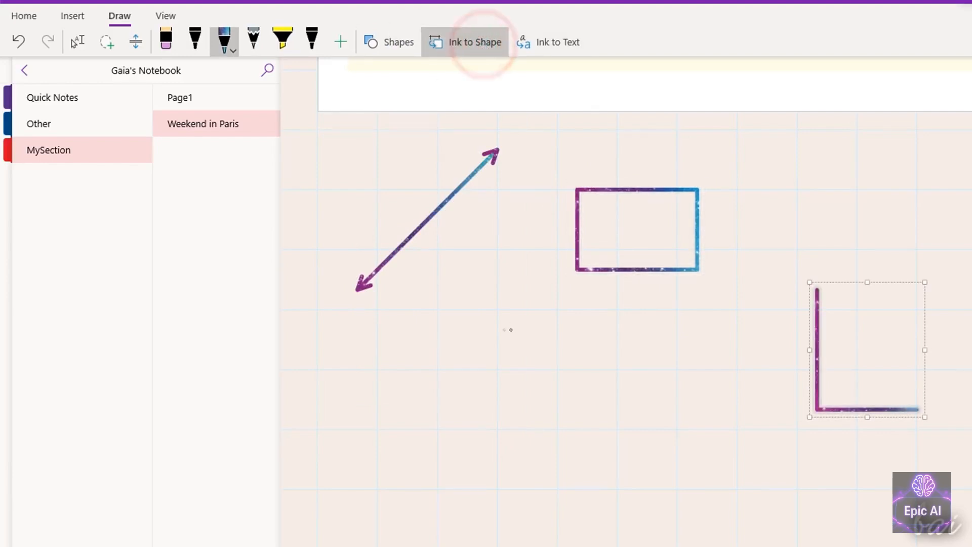
mouse_move(469, 326)
mouse_down()
mouse_move(442, 340)
mouse_move(444, 385)
mouse_up()
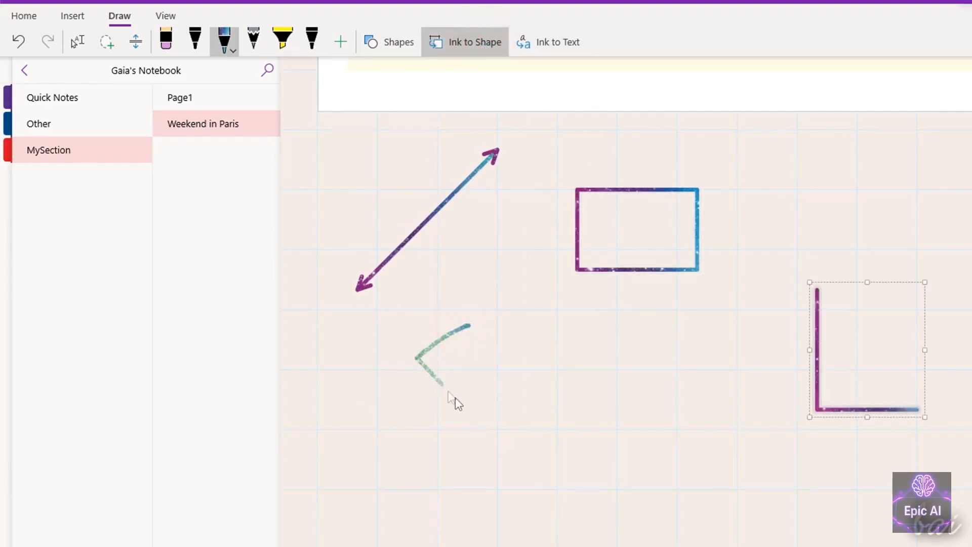
drag(472, 334, 470, 329)
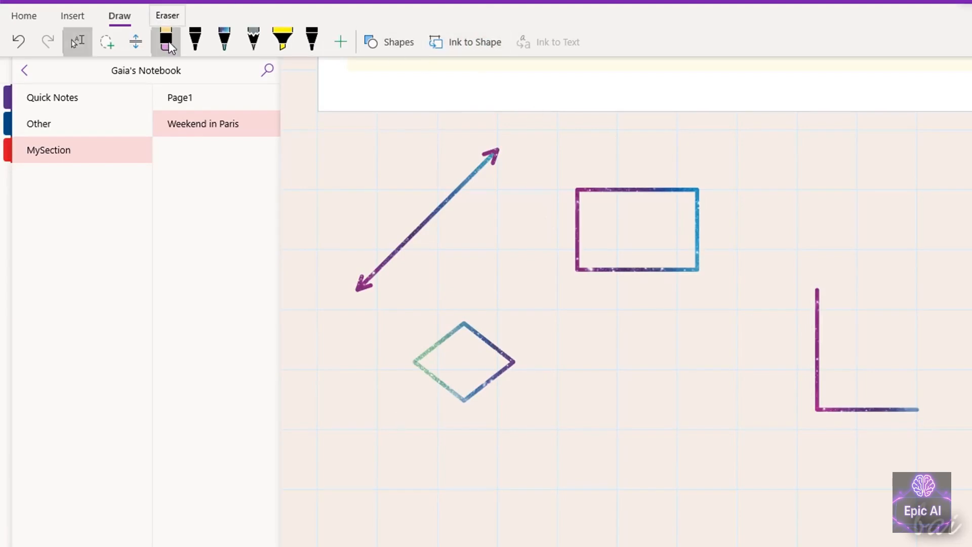
Erase the double-headed arrow, rectangle, XY axes and diamond from the page.
click(169, 41)
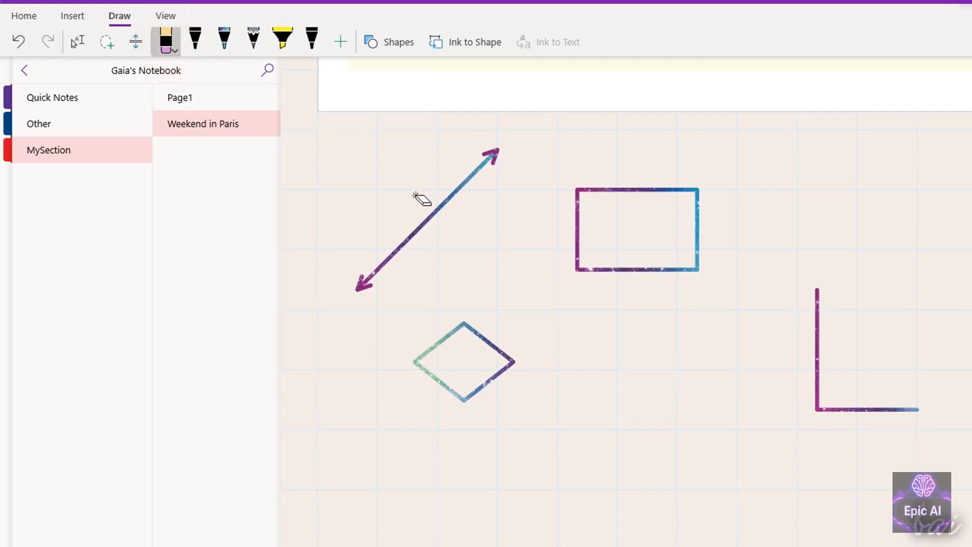
mouse_move(411, 189)
mouse_down()
mouse_move(467, 215)
mouse_move(557, 221)
mouse_move(635, 247)
mouse_up()
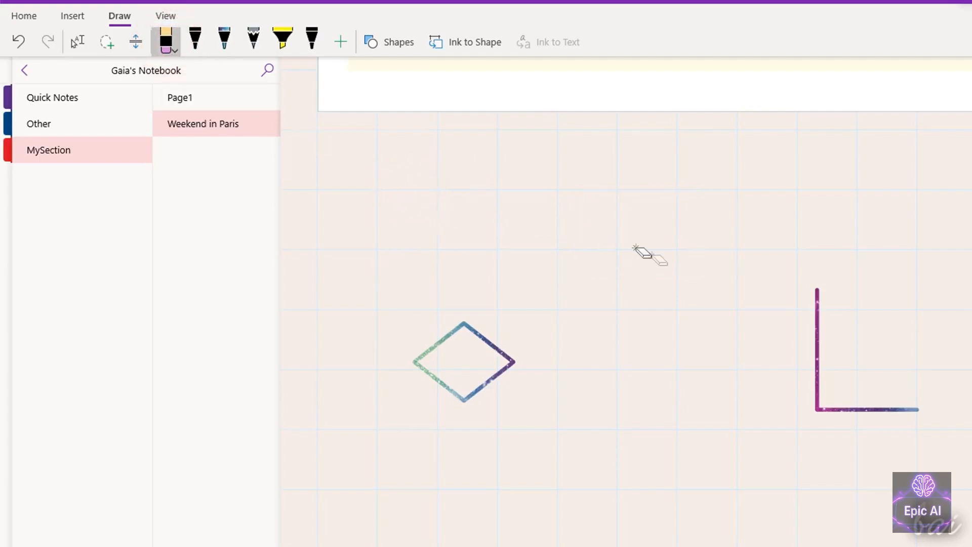
drag(797, 319, 815, 341)
drag(511, 360, 630, 333)
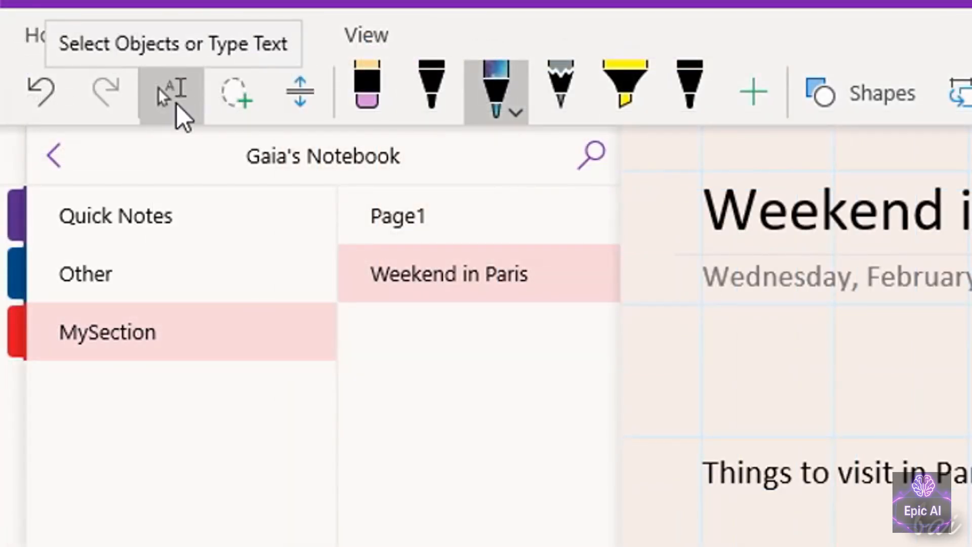
With the selection tool, reposition the heading note, attractions list, table and attached files, and adjust the note containers' widths.
click(177, 104)
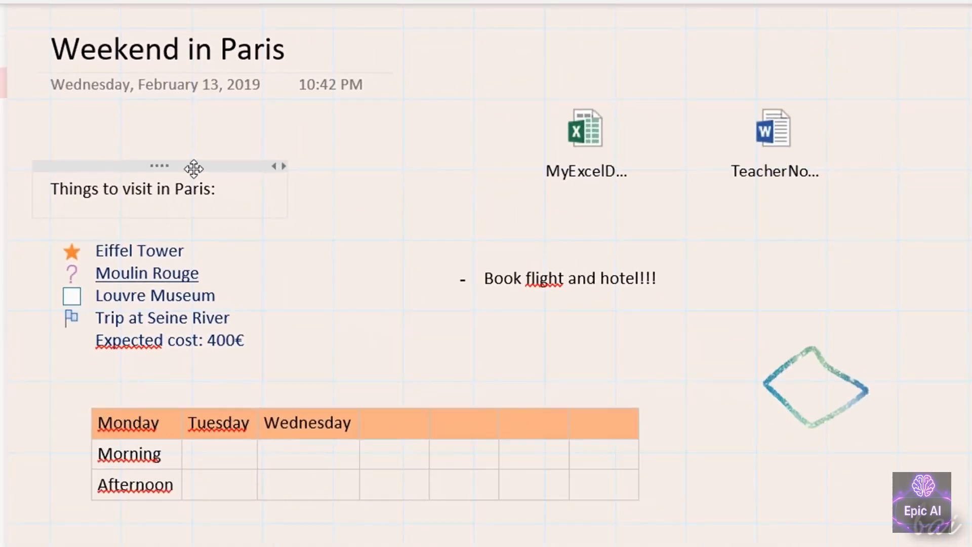
drag(193, 168, 296, 133)
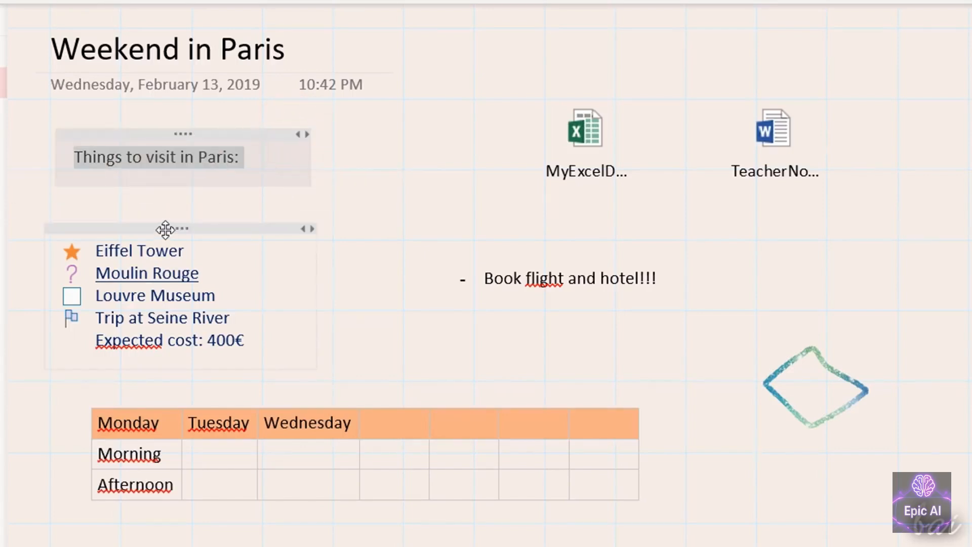
drag(153, 225, 134, 236)
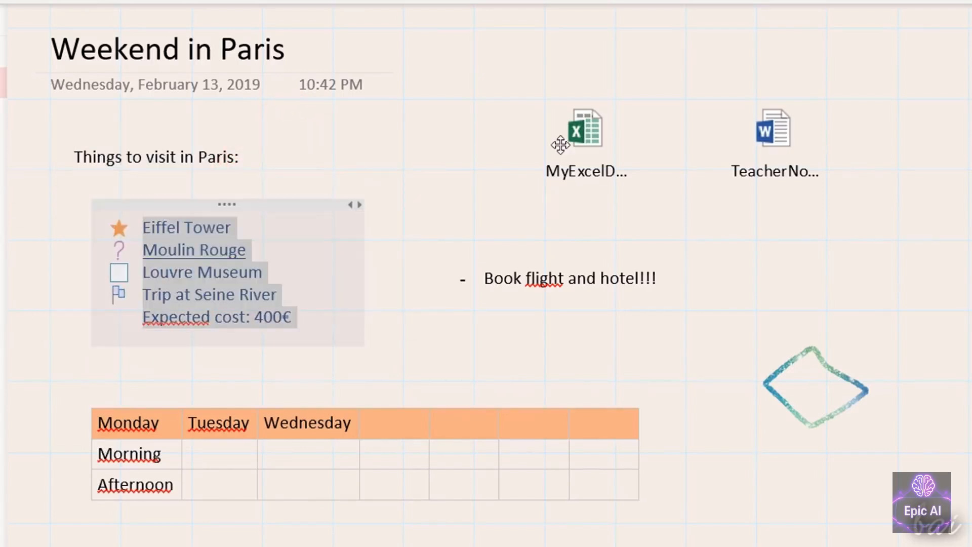
drag(409, 394, 443, 360)
drag(443, 360, 435, 365)
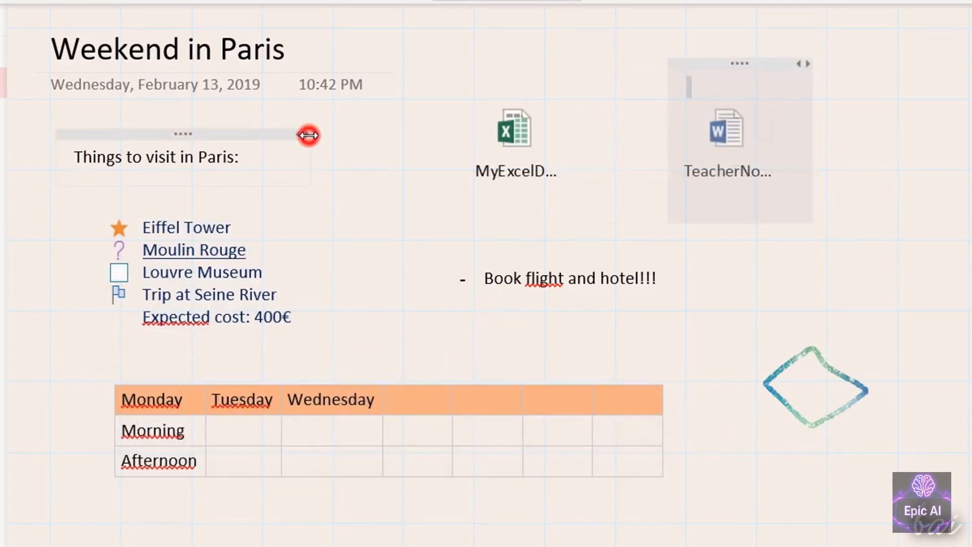
mouse_move(308, 136)
mouse_down()
mouse_move(200, 135)
mouse_move(349, 142)
mouse_move(309, 137)
mouse_up()
mouse_move(354, 202)
mouse_down()
mouse_move(217, 200)
mouse_move(340, 204)
mouse_up()
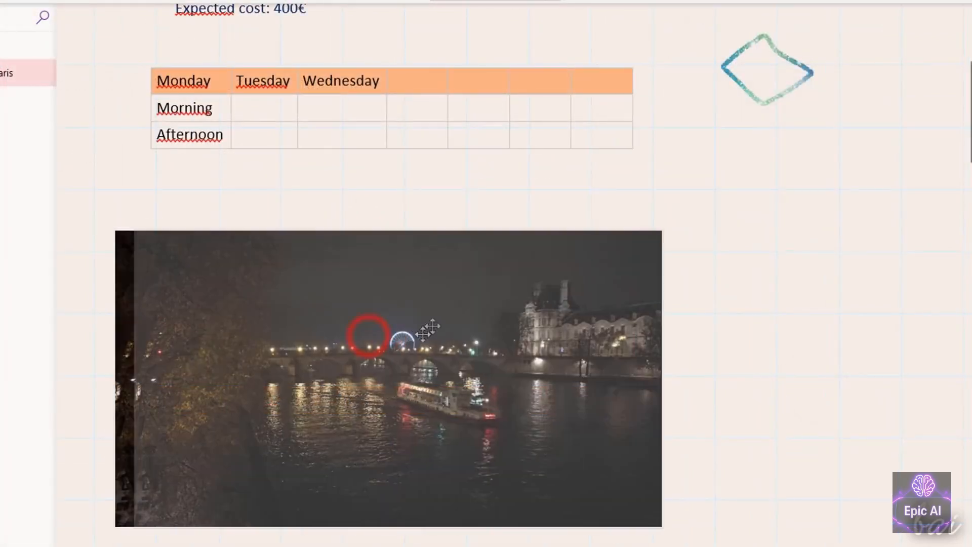
Move the night river picture slightly under the table and enlarge the ink diamond beside the table.
drag(432, 326, 378, 302)
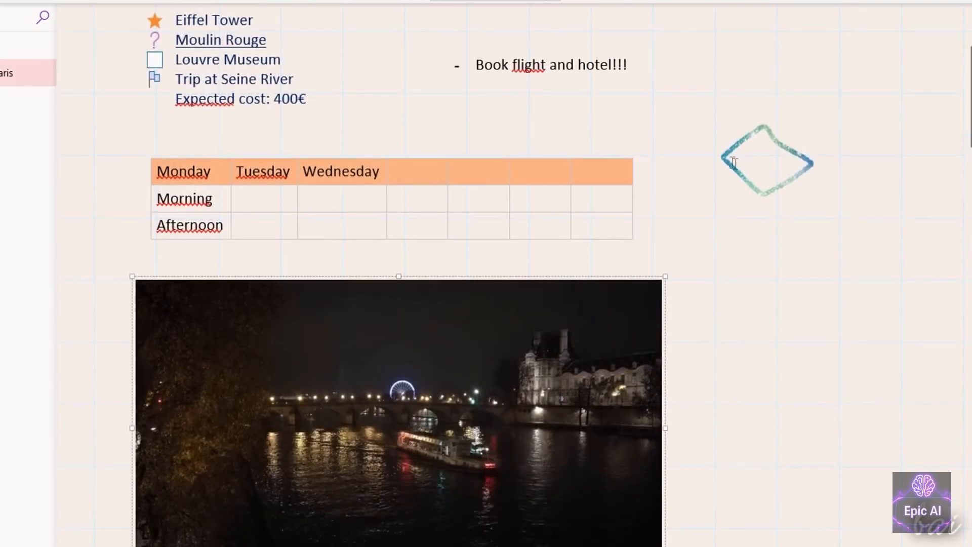
mouse_move(734, 162)
mouse_down()
mouse_move(785, 247)
mouse_move(755, 242)
mouse_up()
drag(825, 178, 931, 107)
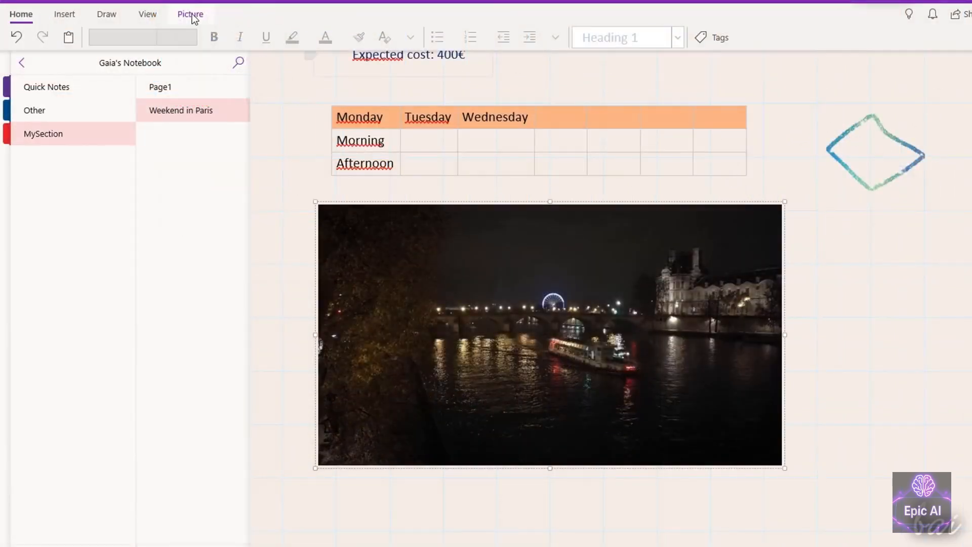
Rotate the night river picture 90° right and back 90° left.
click(191, 14)
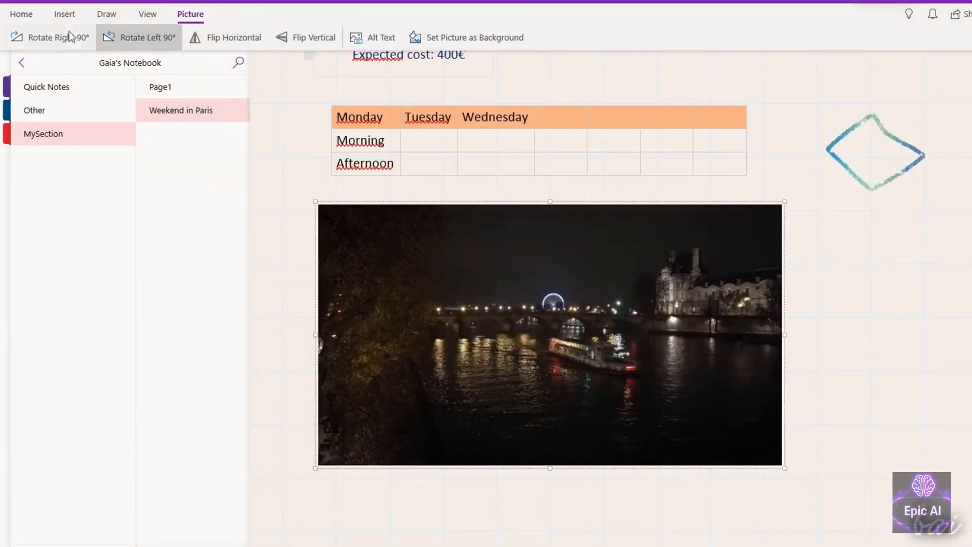
click(49, 38)
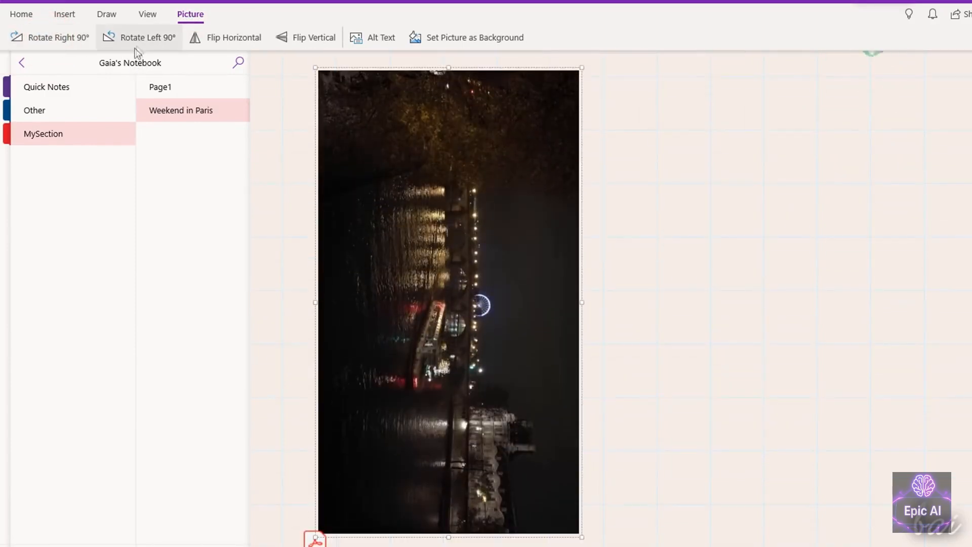
click(150, 36)
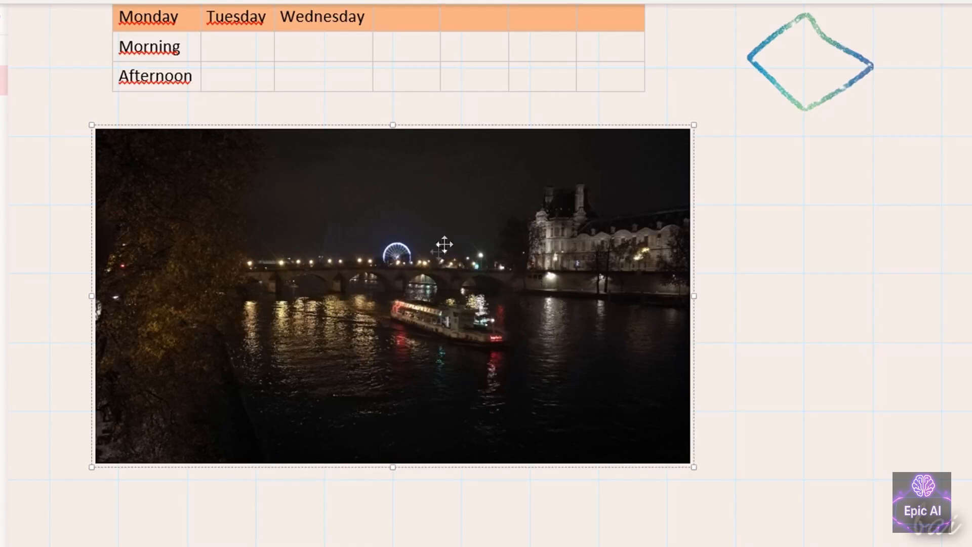
Place the ink diamond over the right edge of the night river picture and send it to the back.
right_click(454, 225)
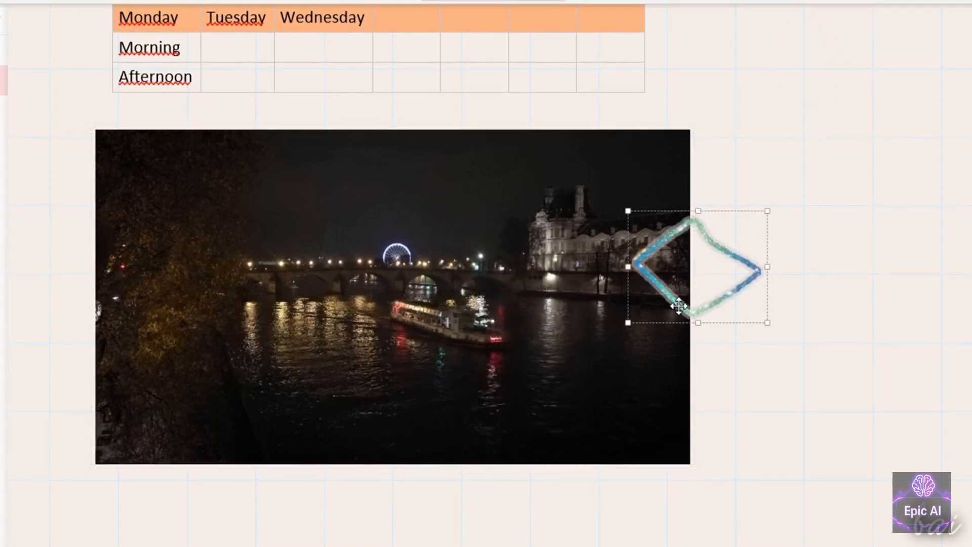
right_click(682, 306)
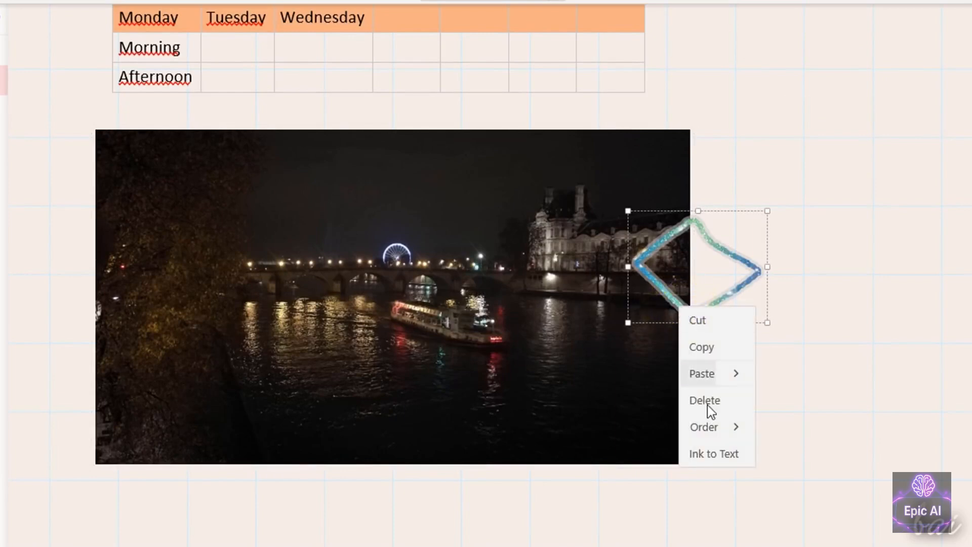
click(723, 432)
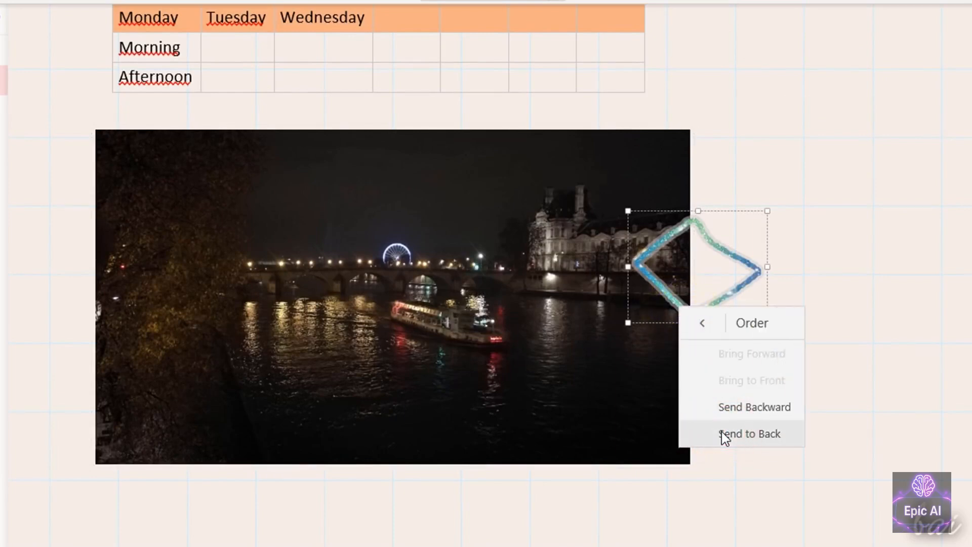
click(763, 434)
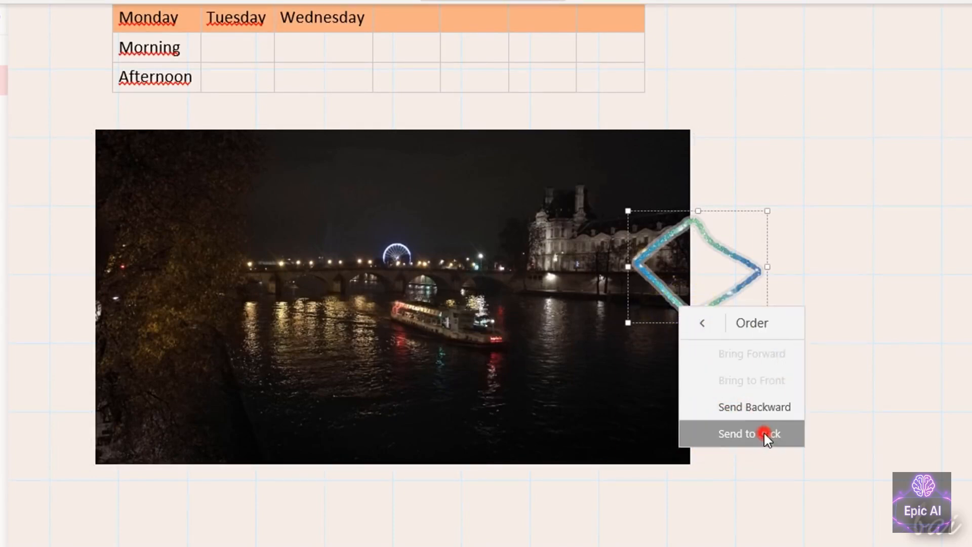
Cut the ink diamond and the night river picture from the page, and bring both back.
right_click(664, 240)
click(676, 256)
click(306, 184)
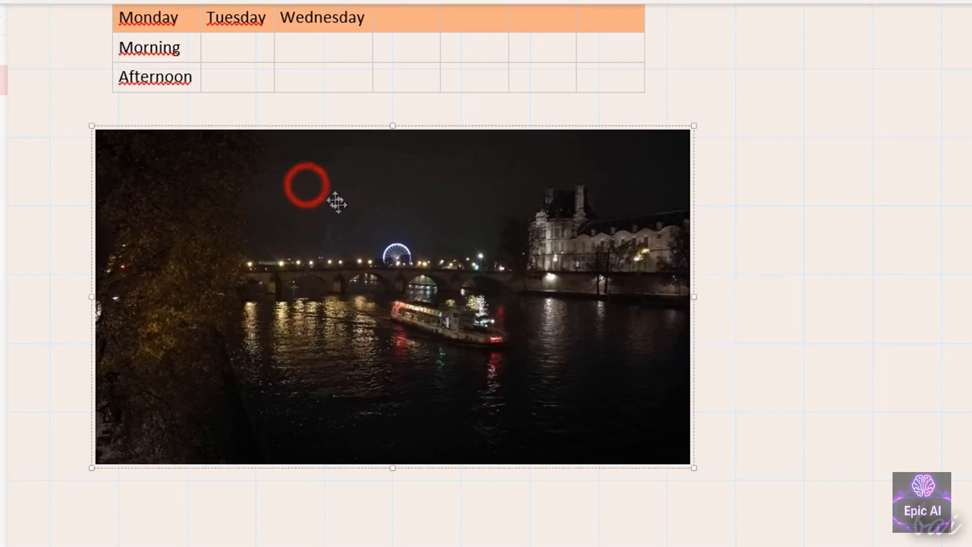
right_click(341, 212)
click(367, 224)
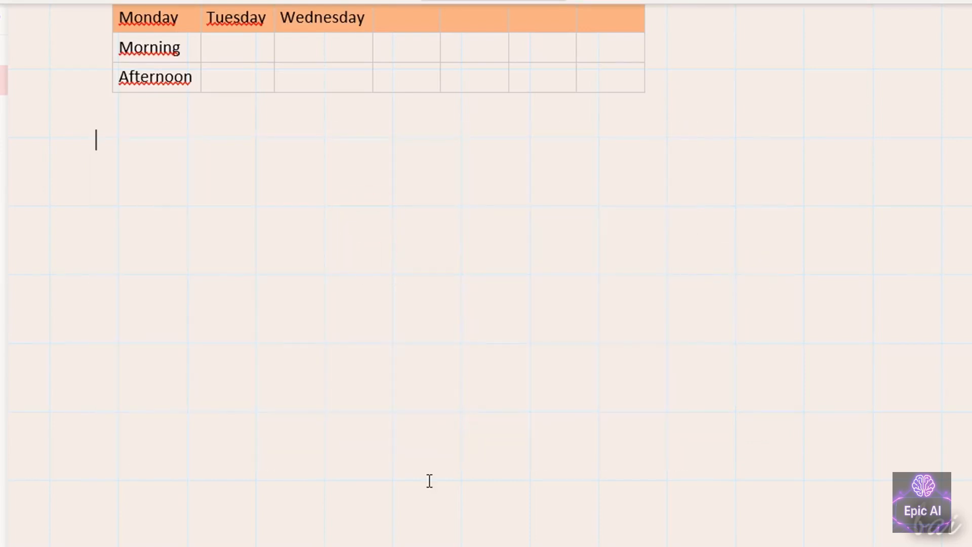
key(ctrl+v)
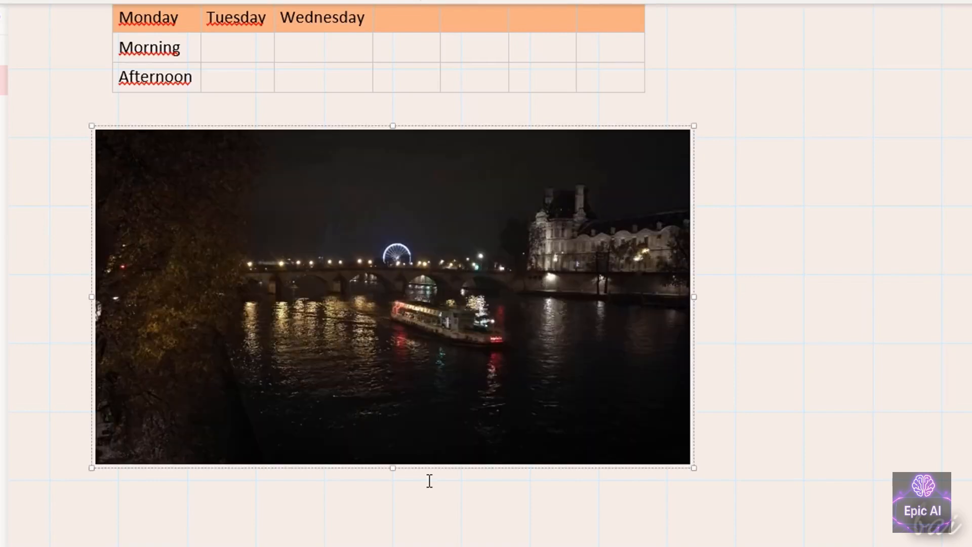
key(ctrl+v)
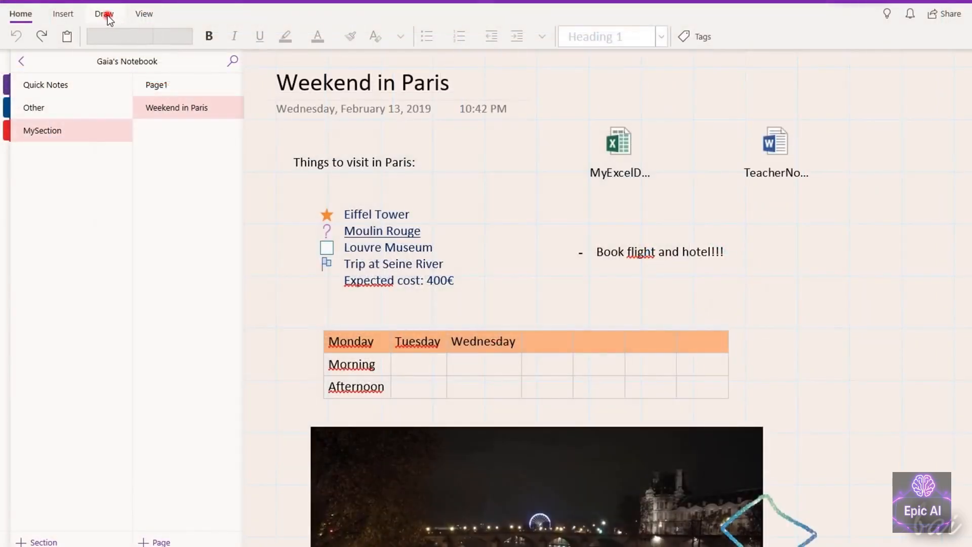
Lasso-select the heading, attractions list, Excel attachment and flight note, shift them slightly down and right, and try to resize the group.
click(105, 14)
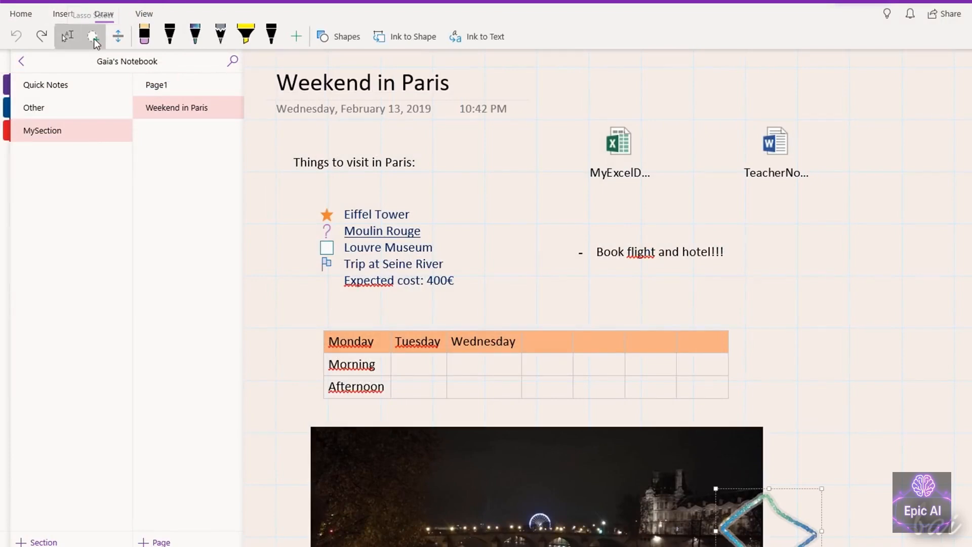
click(94, 39)
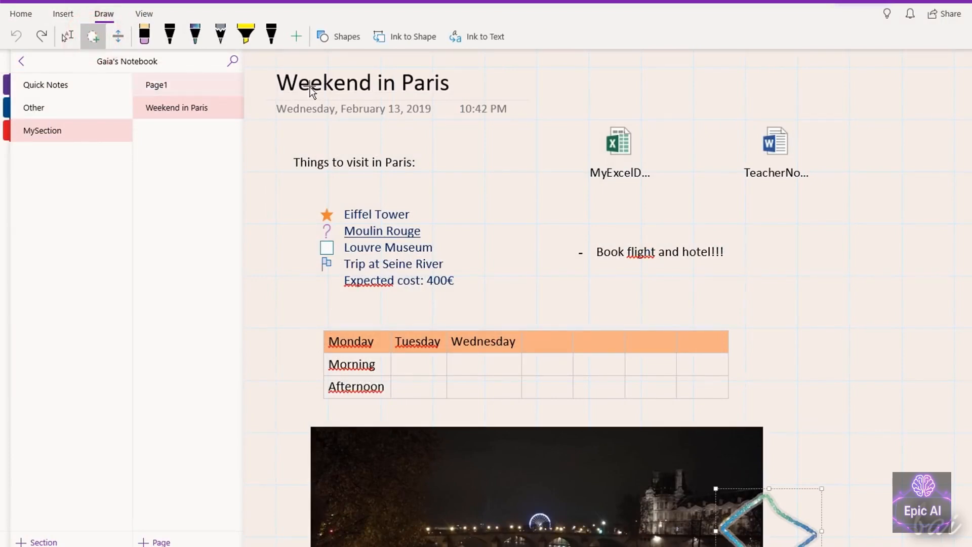
mouse_move(656, 103)
mouse_down()
mouse_move(252, 157)
mouse_move(457, 339)
mouse_move(753, 254)
mouse_move(729, 195)
mouse_up()
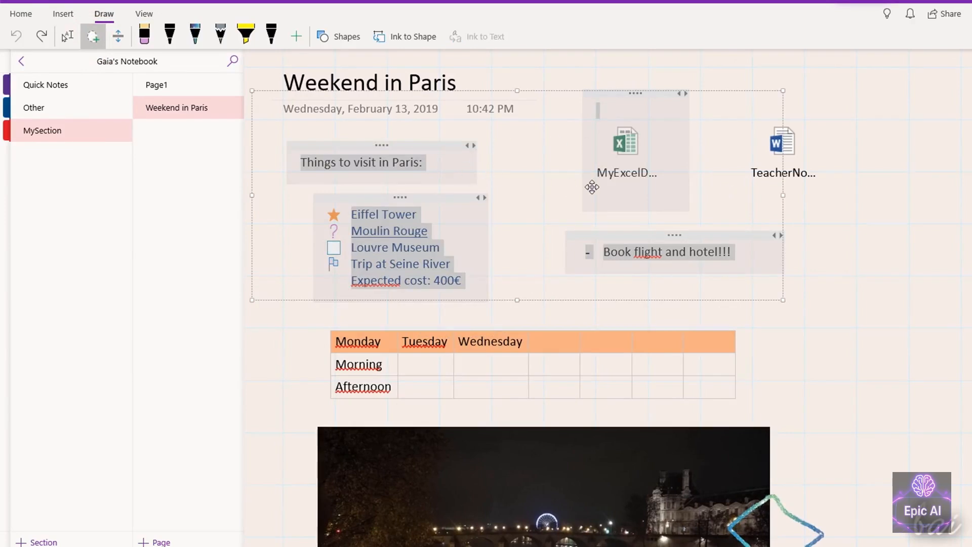
mouse_move(592, 188)
mouse_down()
mouse_move(793, 196)
mouse_move(762, 210)
mouse_move(585, 196)
mouse_move(613, 206)
mouse_up()
click(789, 105)
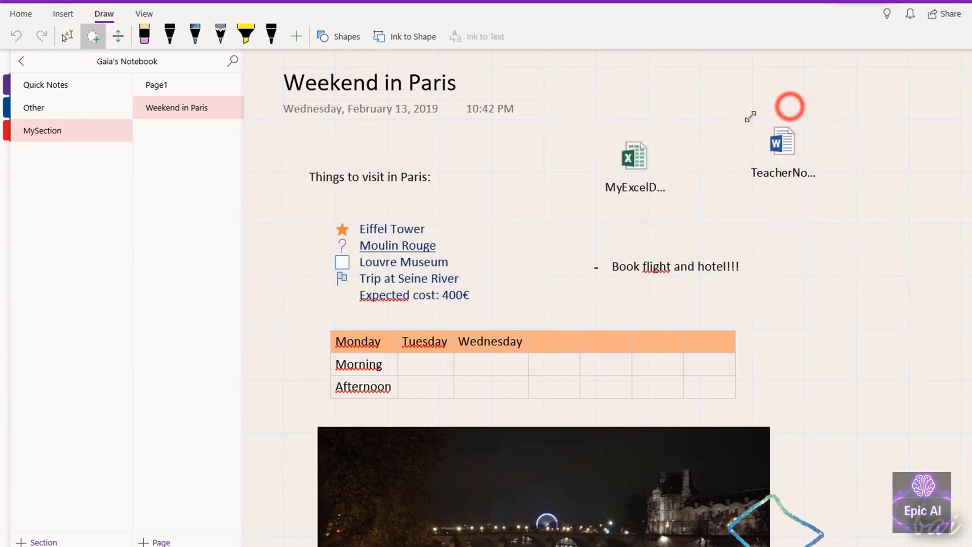
mouse_move(643, 159)
mouse_down()
mouse_move(812, 70)
mouse_move(830, 75)
mouse_move(770, 123)
mouse_move(939, 39)
mouse_move(791, 131)
mouse_up()
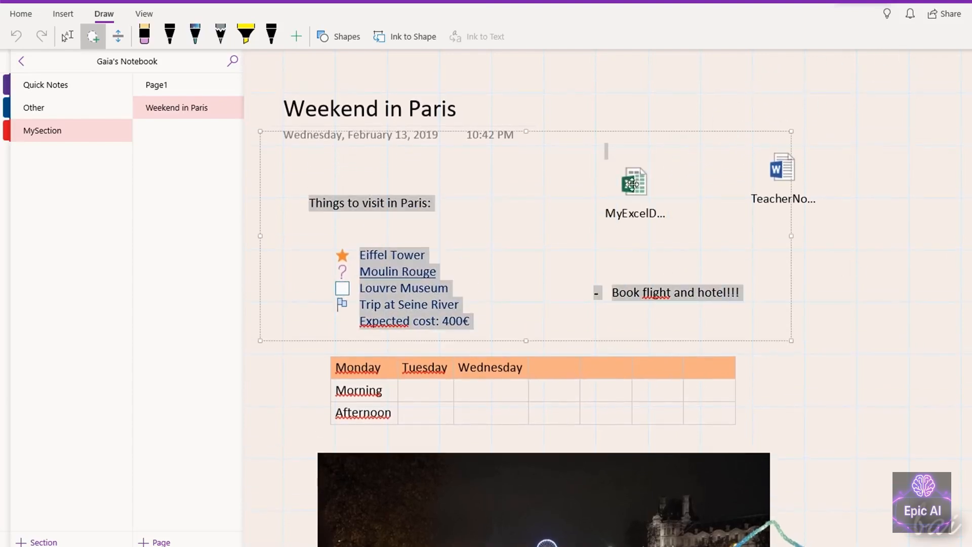
click(832, 300)
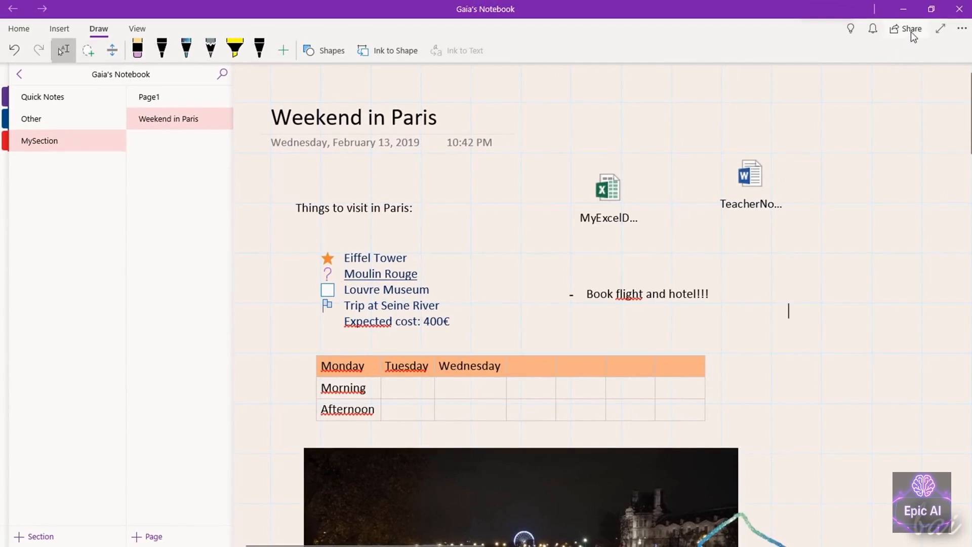
Examine the notebook's sharing options, including e-mail invitation permissions and sending a copy of the page through another app.
click(912, 32)
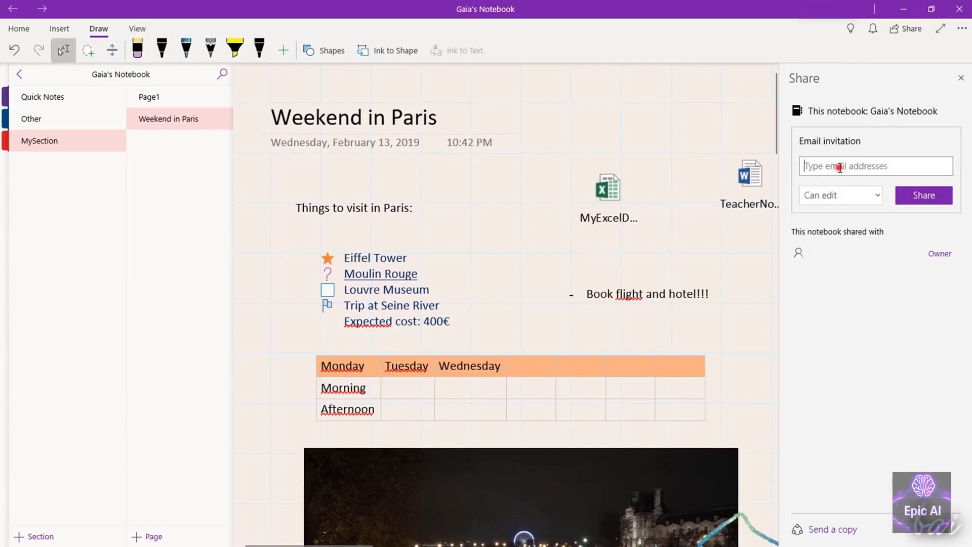
click(878, 195)
click(877, 167)
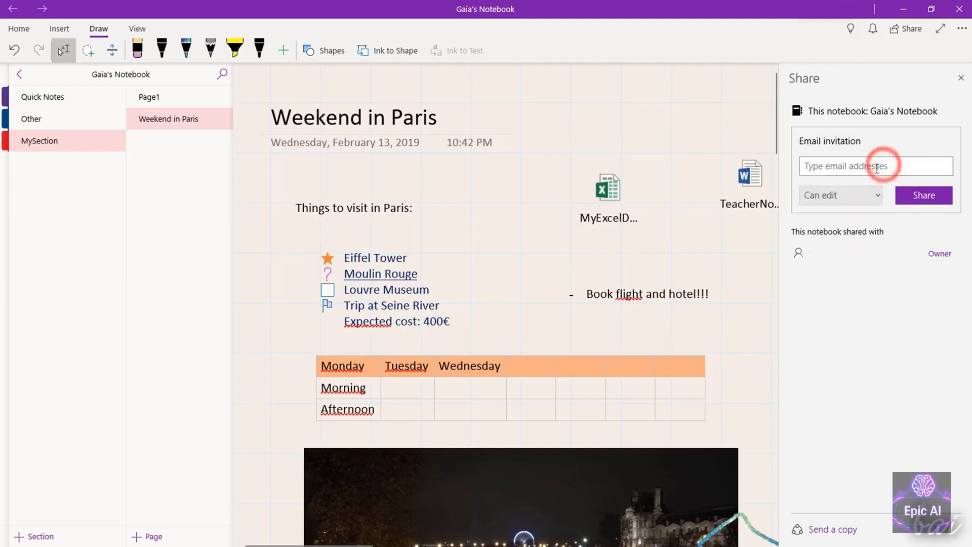
click(847, 531)
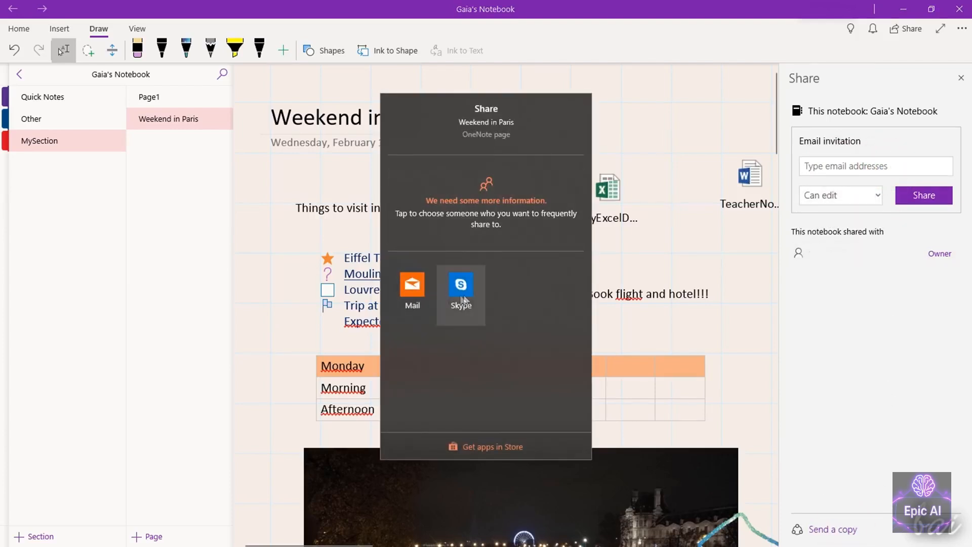
click(184, 138)
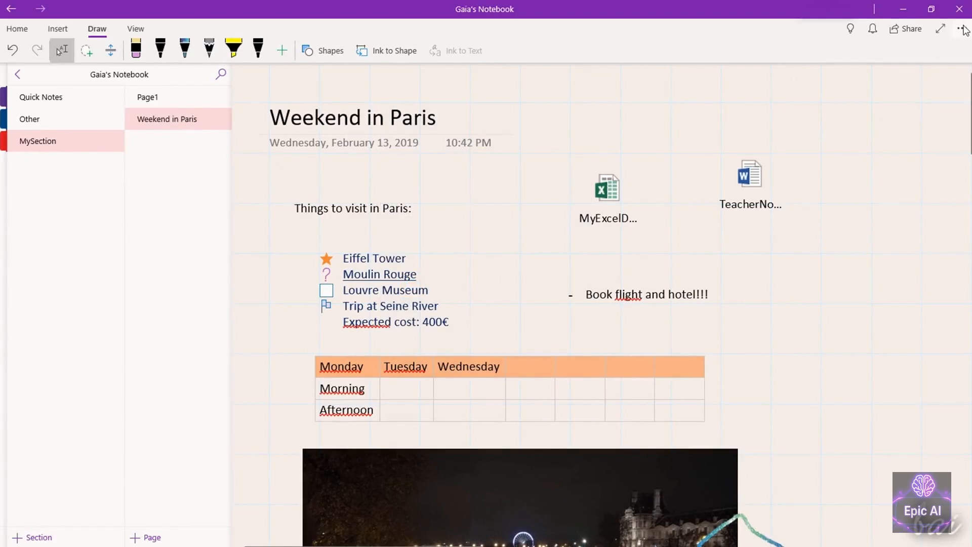
Open the print settings for the Weekend in Paris page and review the orientation and page range choices.
click(964, 30)
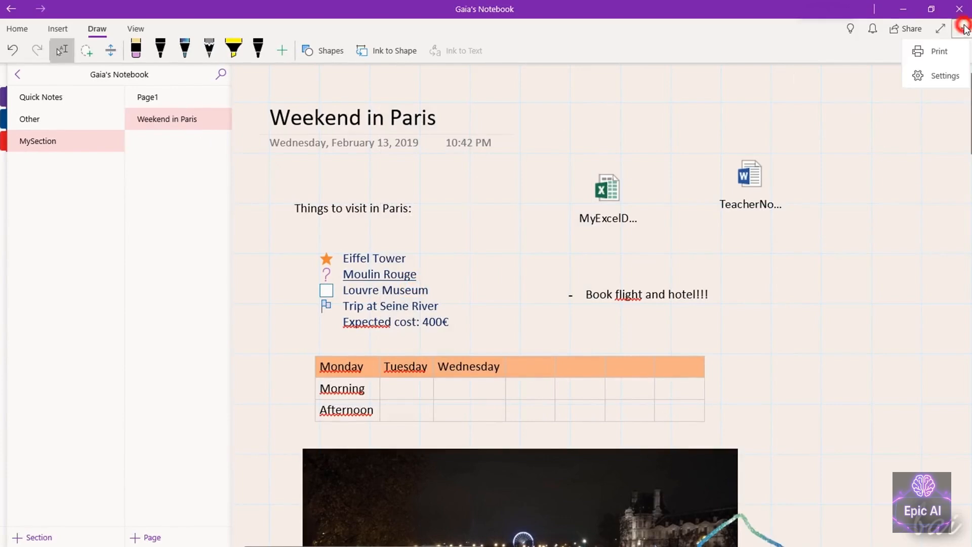
click(952, 52)
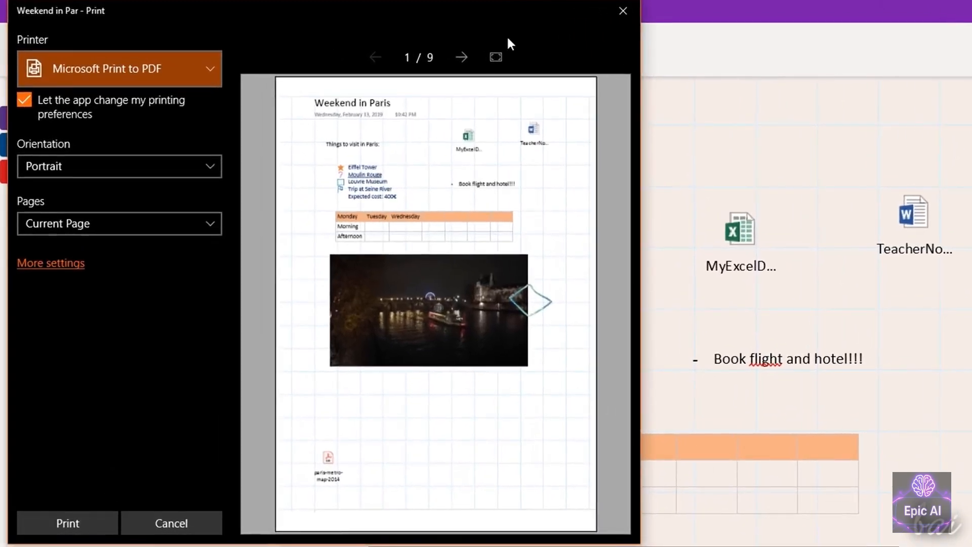
click(185, 169)
click(179, 195)
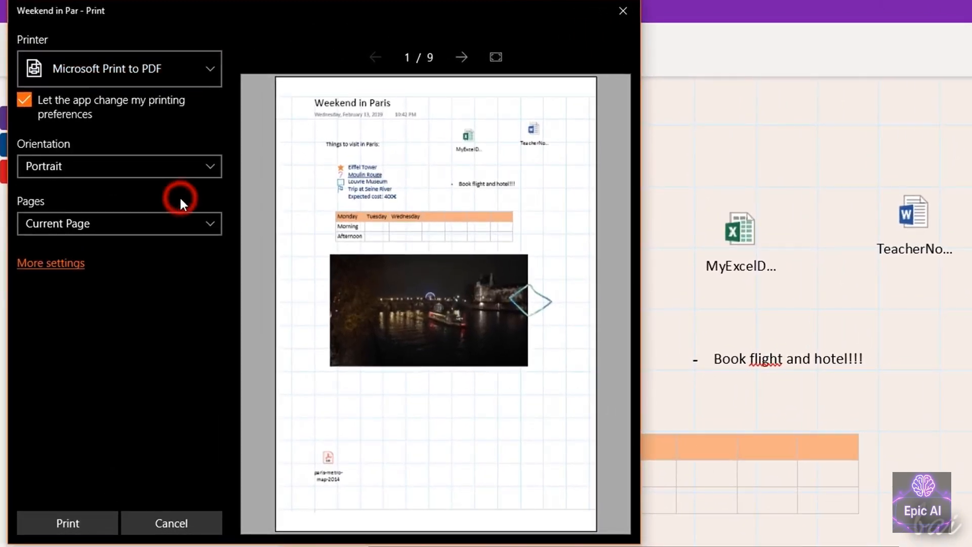
click(197, 226)
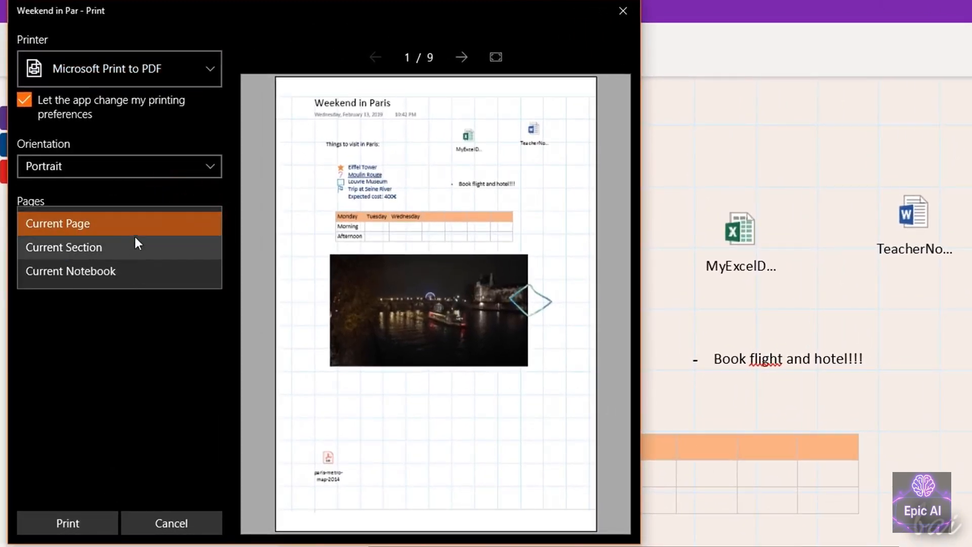
click(138, 327)
Review the orientation and paper size choices in the additional print settings, keeping Portrait and A4.
click(75, 267)
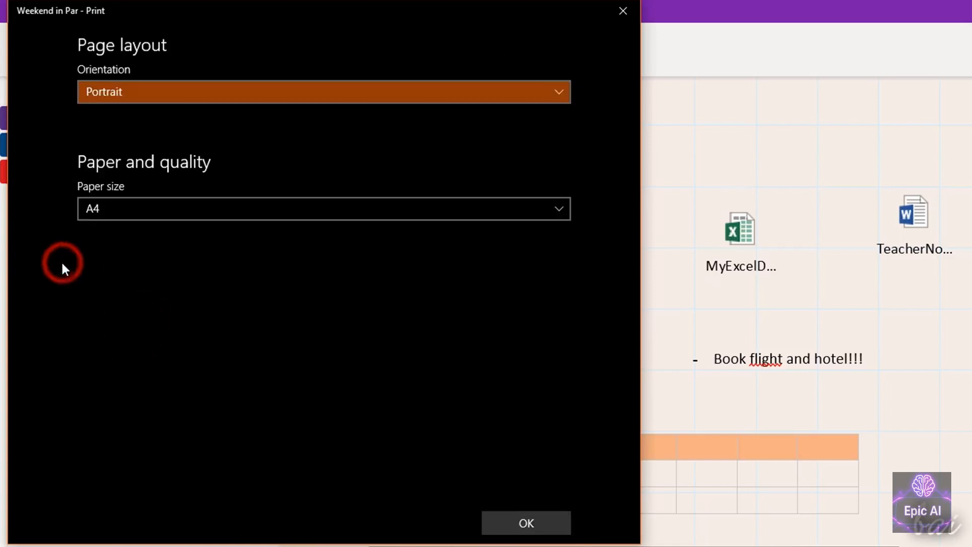
click(208, 93)
click(207, 93)
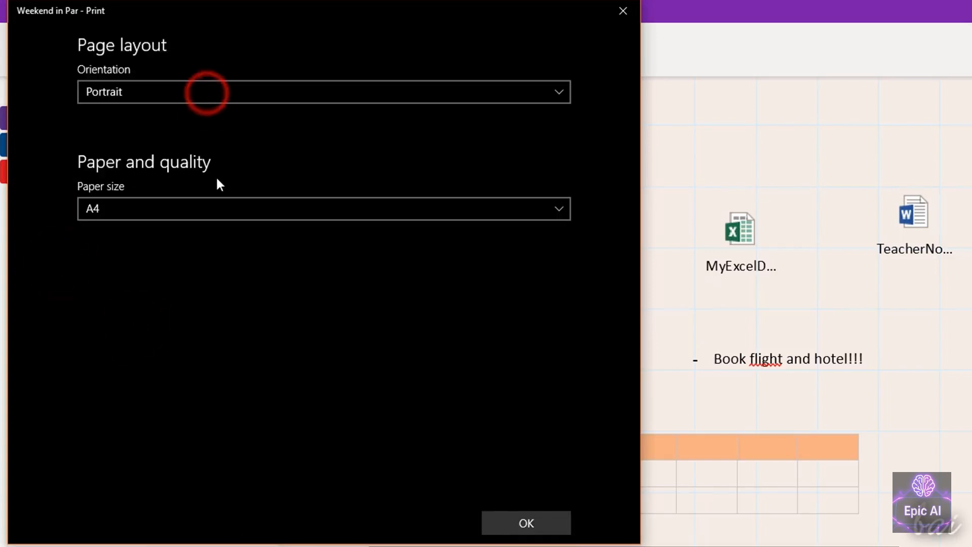
click(218, 209)
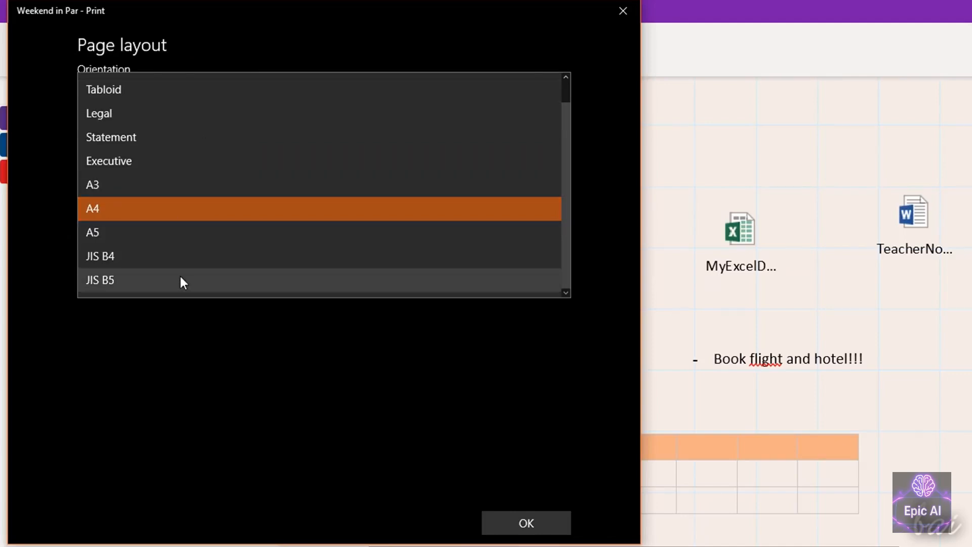
click(212, 328)
click(560, 523)
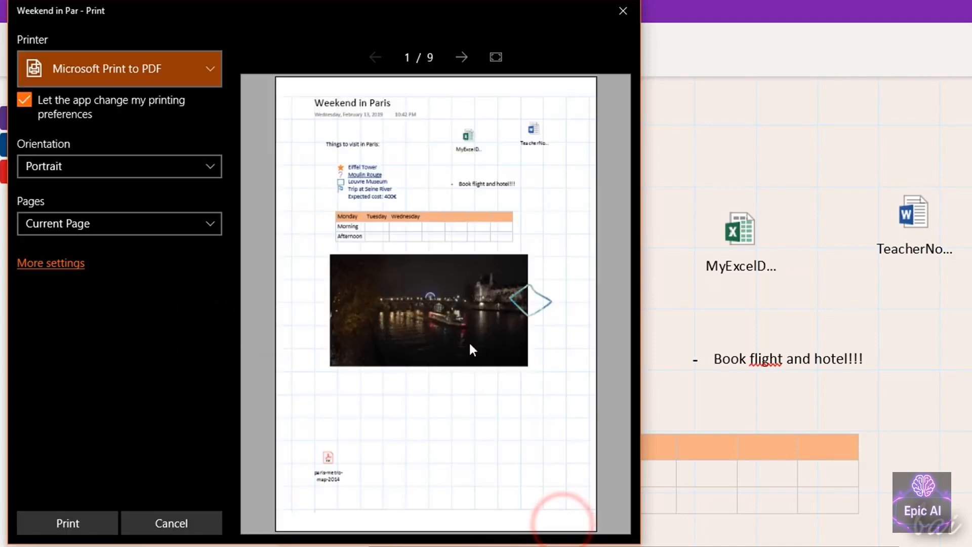